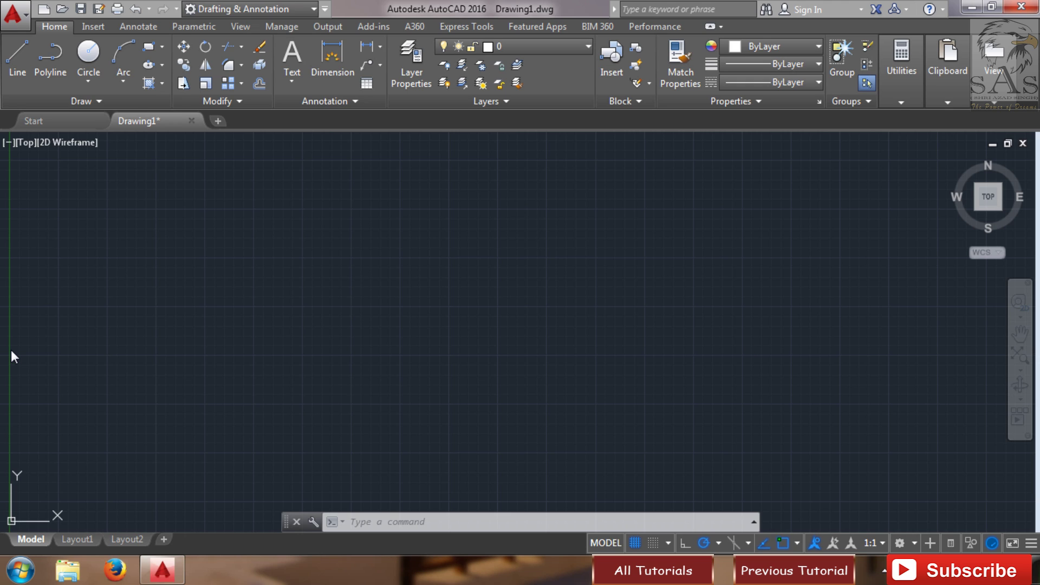
{"action": "key", "text": "ctrl+shift+d"}
{"action": "mouse_move", "coordinate": [64, 30]}
{"action": "left_mouse_down"}
{"action": "mouse_move", "coordinate": [77, 72]}
{"action": "mouse_move", "coordinate": [110, 88]}
{"action": "left_mouse_up"}
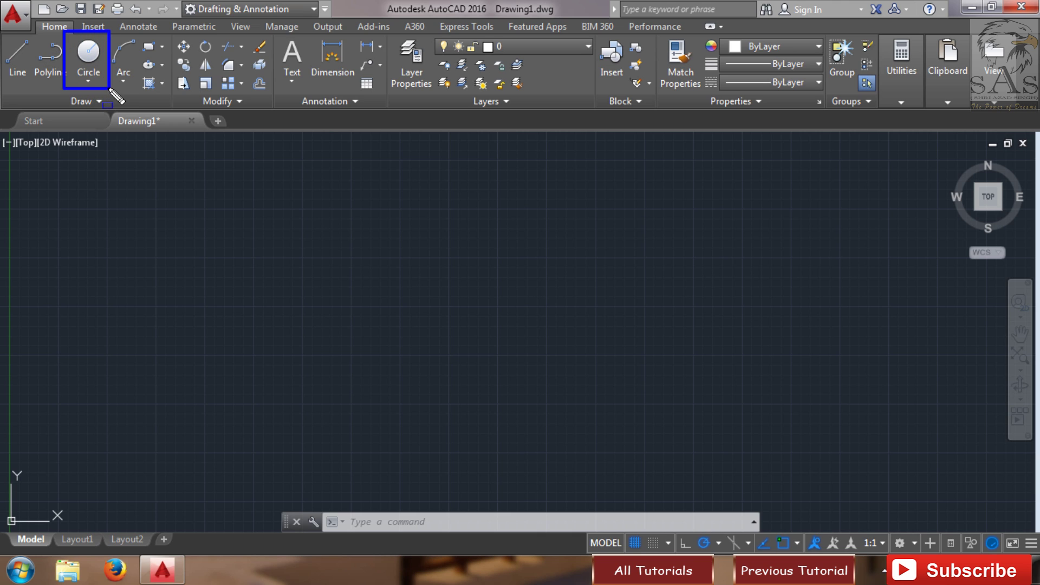
{"action": "key", "text": "Escape"}
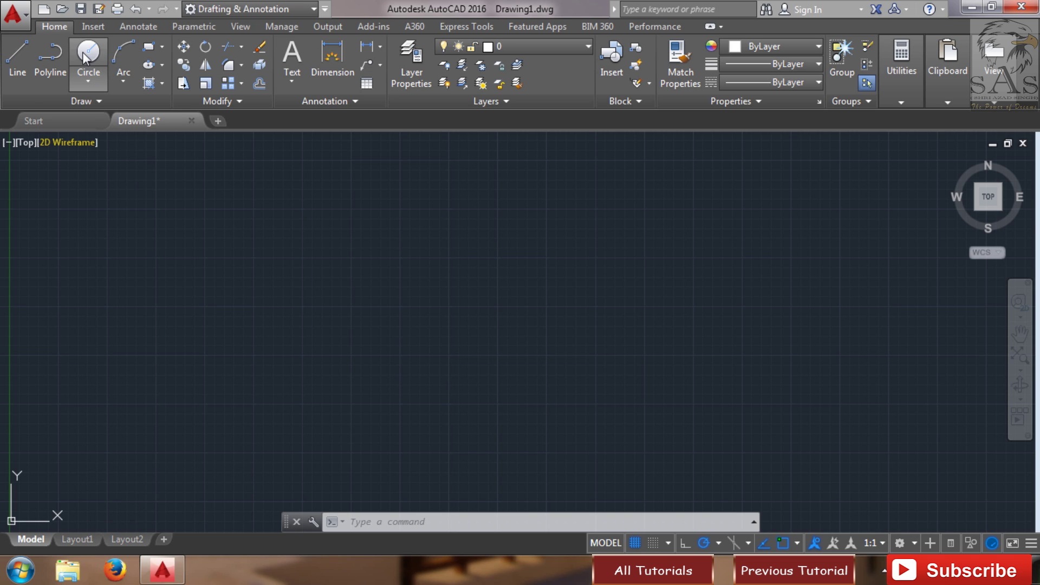
- Draw a circle with a radius of 150 from a centre point picked in the empty drawing area
{"action": "type", "text": "c"}
{"action": "key", "text": "Return"}
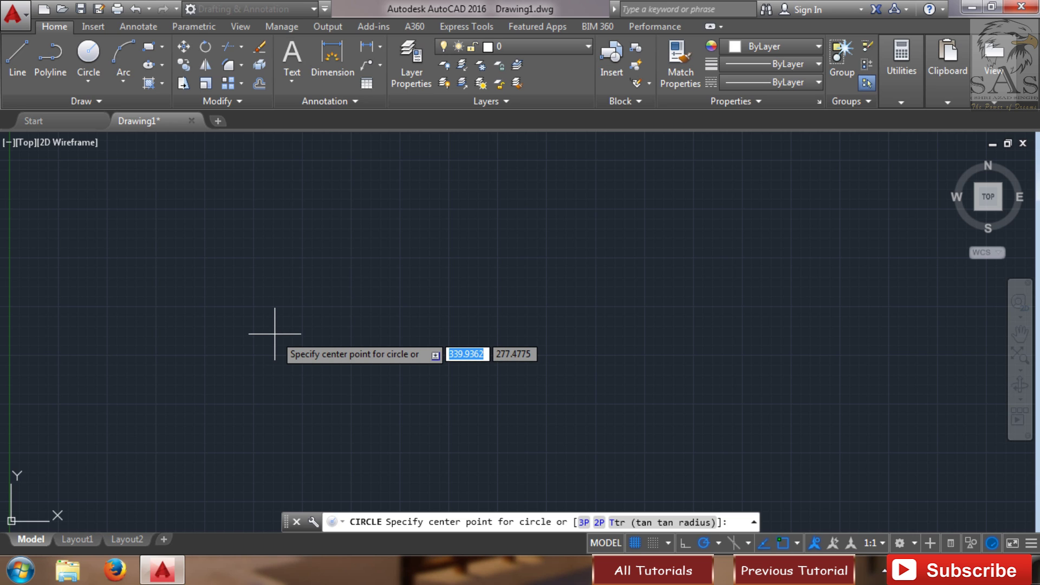
{"action": "mouse_move", "coordinate": [279, 334]}
{"action": "left_mouse_down"}
{"action": "mouse_move", "coordinate": [398, 393]}
{"action": "mouse_move", "coordinate": [542, 390]}
{"action": "left_mouse_up"}
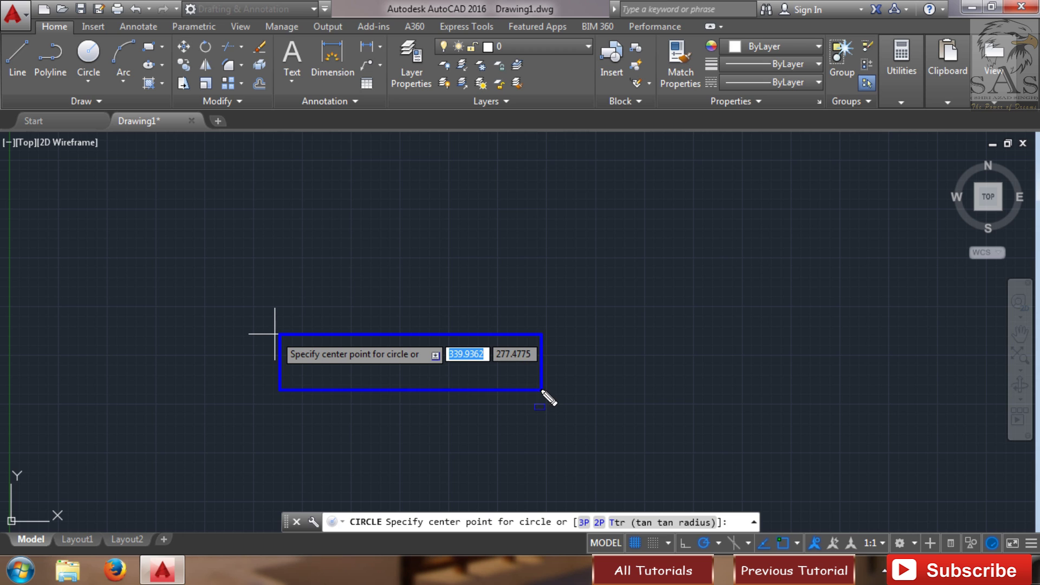
{"action": "key", "text": "Escape"}
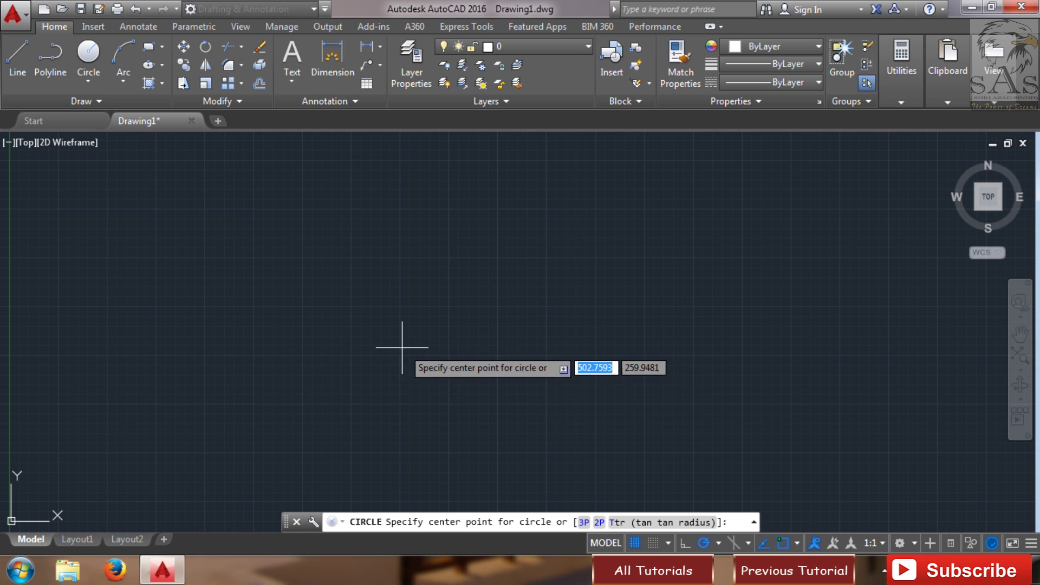
{"action": "left_click", "coordinate": [332, 285]}
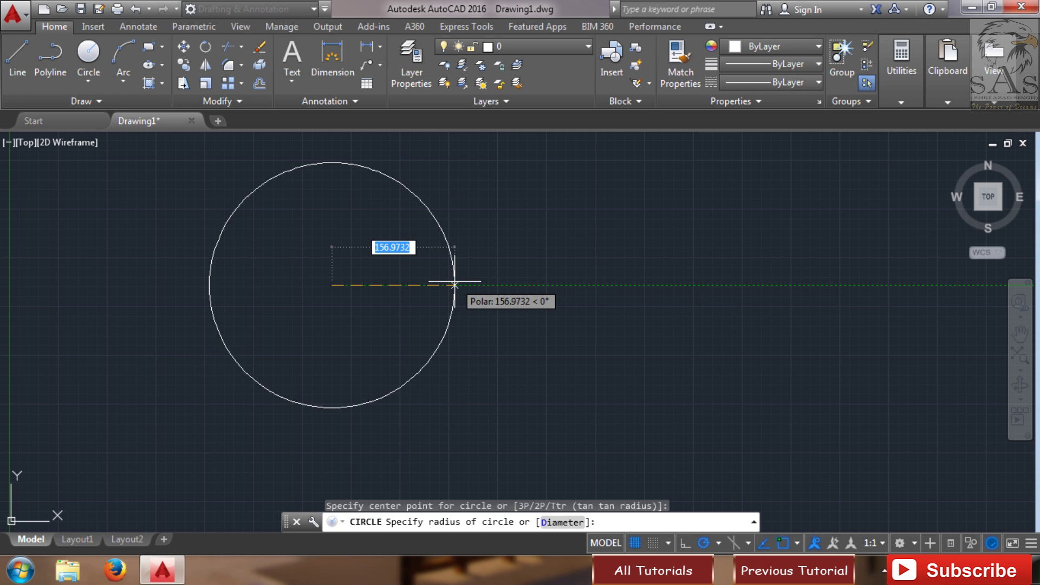
{"action": "type", "text": "150"}
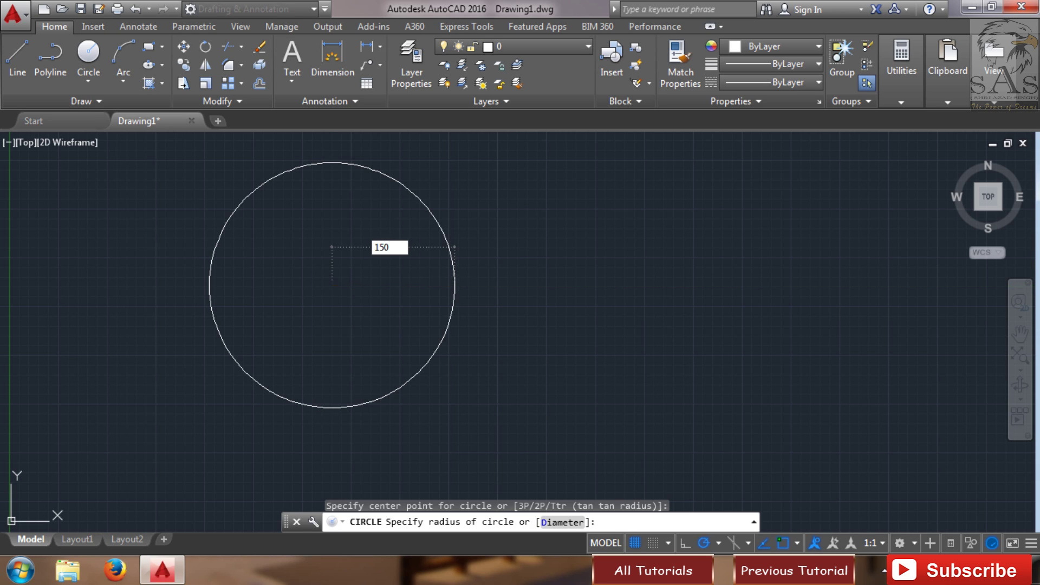
{"action": "key", "text": "Return"}
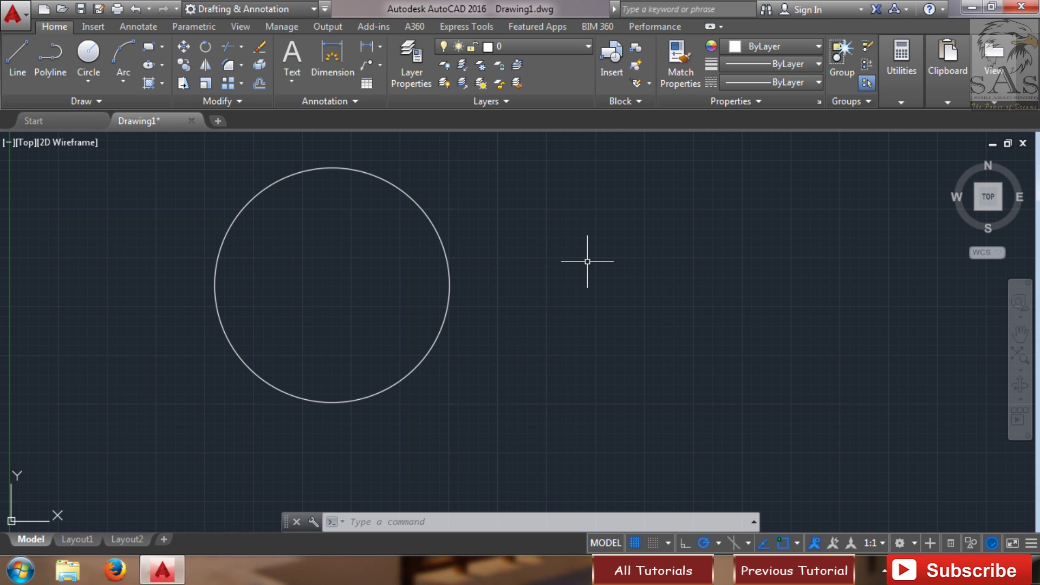
- Draw a second circle beside the first, picking its centre and a radius of about 200 freehand
{"action": "type", "text": "C"}
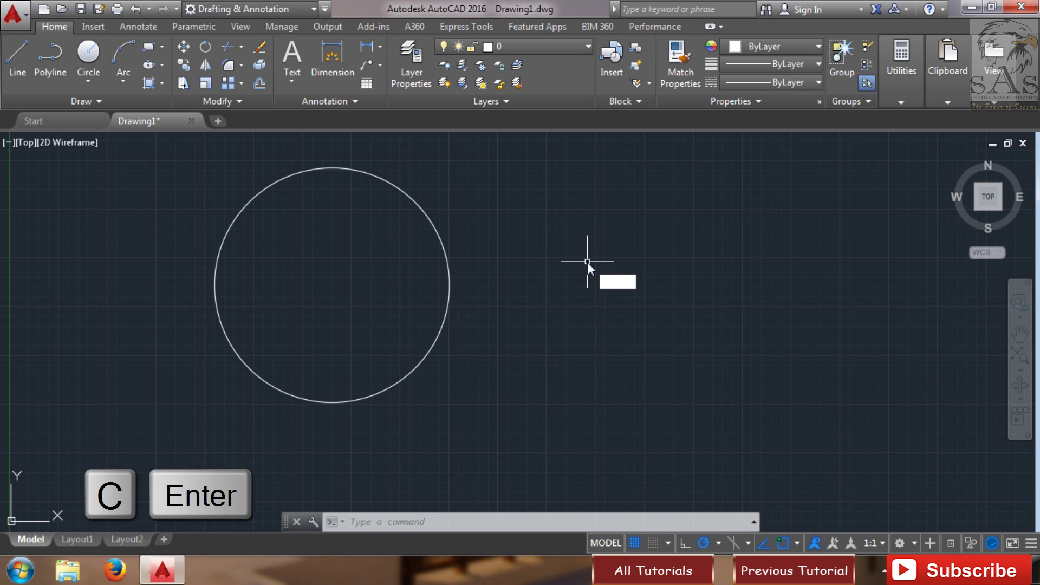
{"action": "key", "text": "Return"}
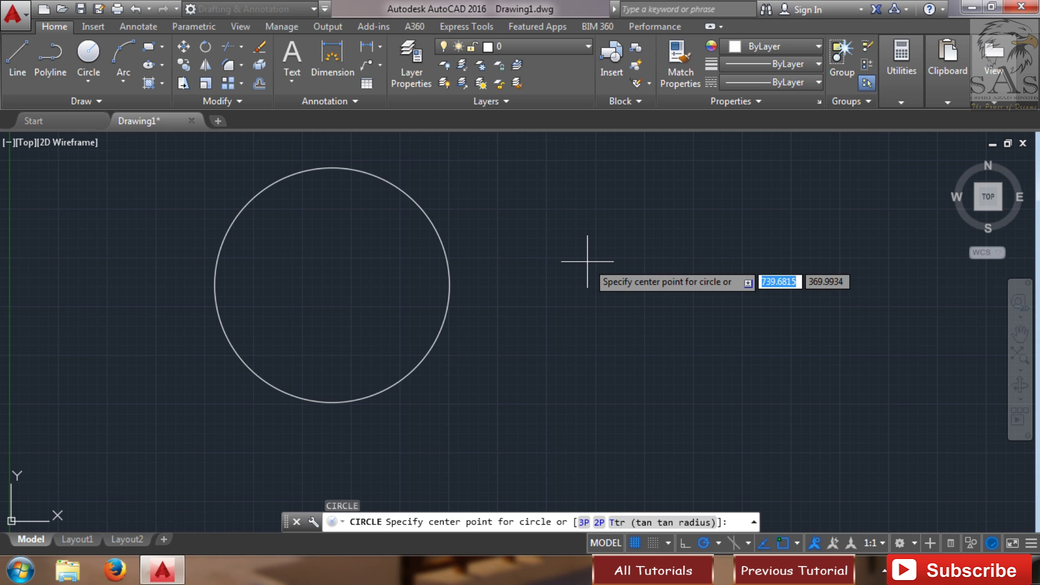
{"action": "mouse_move", "coordinate": [597, 260]}
{"action": "left_mouse_down"}
{"action": "mouse_move", "coordinate": [692, 303]}
{"action": "mouse_move", "coordinate": [775, 292]}
{"action": "mouse_move", "coordinate": [770, 305]}
{"action": "left_mouse_up"}
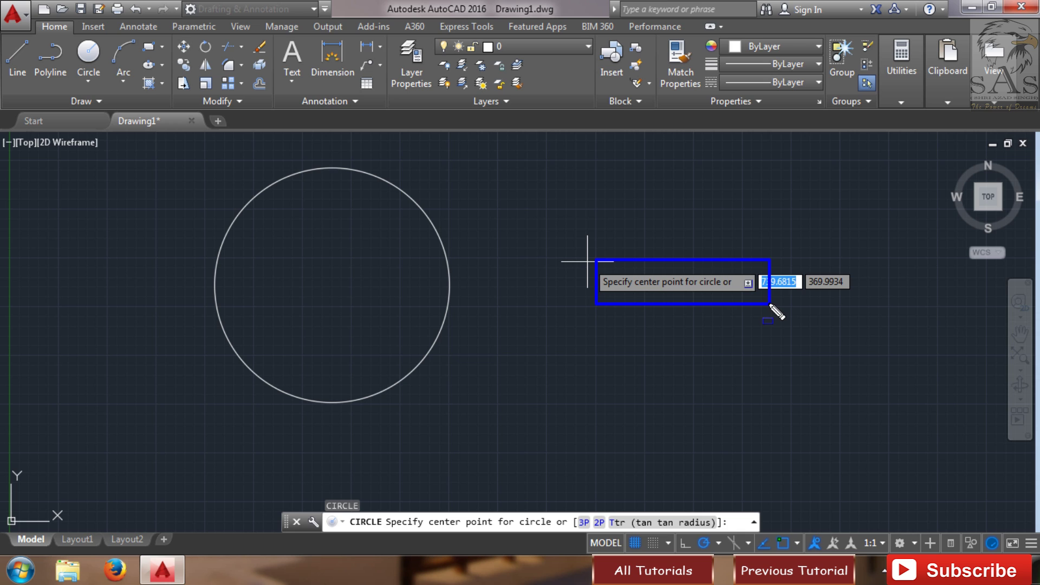
{"action": "key", "text": "Escape"}
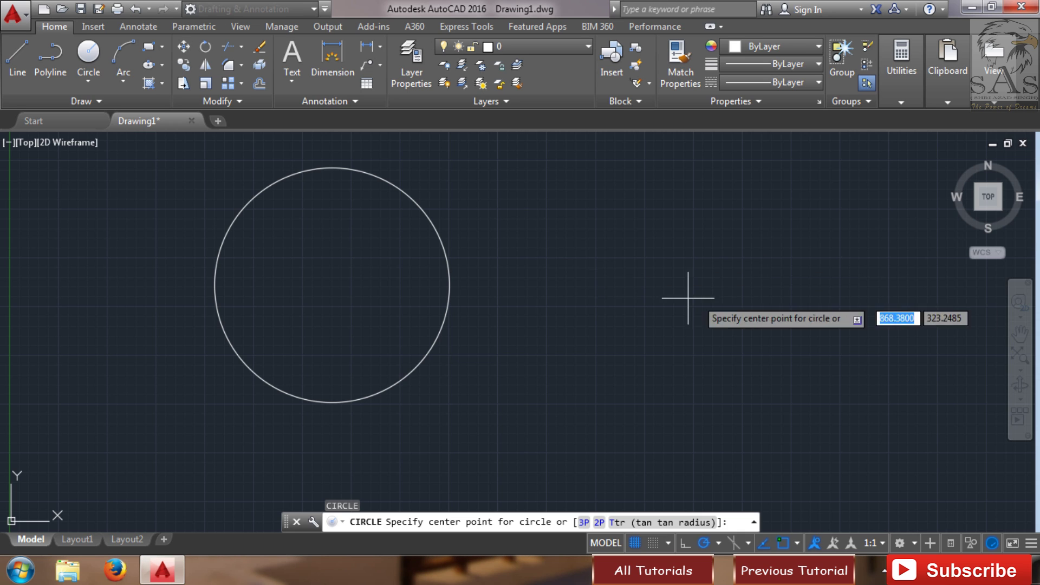
{"action": "left_click", "coordinate": [732, 354]}
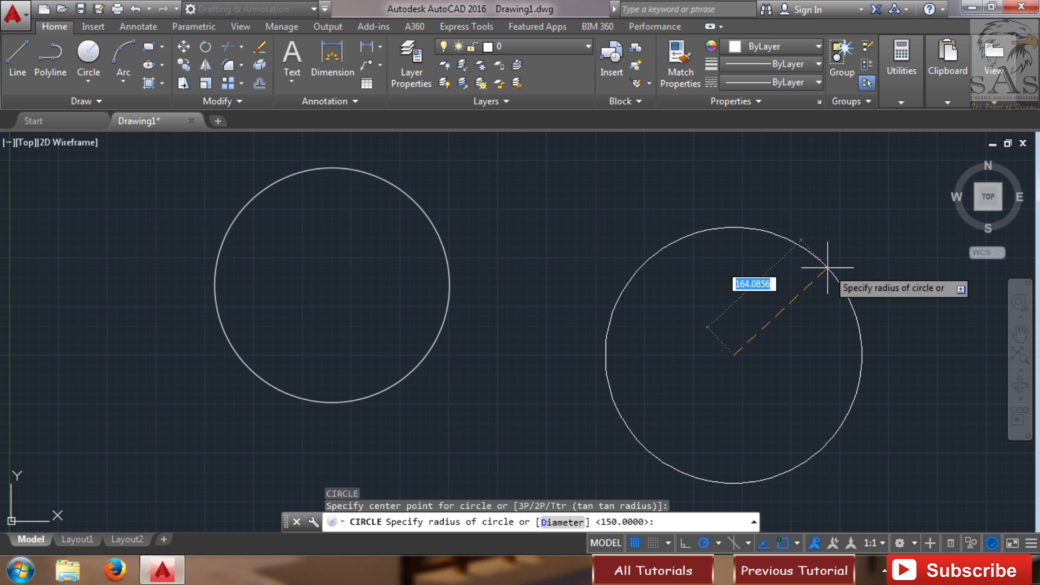
{"action": "key", "text": "ctrl+alt+d"}
{"action": "mouse_move", "coordinate": [715, 261]}
{"action": "left_mouse_down"}
{"action": "mouse_move", "coordinate": [761, 305]}
{"action": "mouse_move", "coordinate": [793, 307]}
{"action": "left_mouse_up"}
{"action": "key", "text": "Escape"}
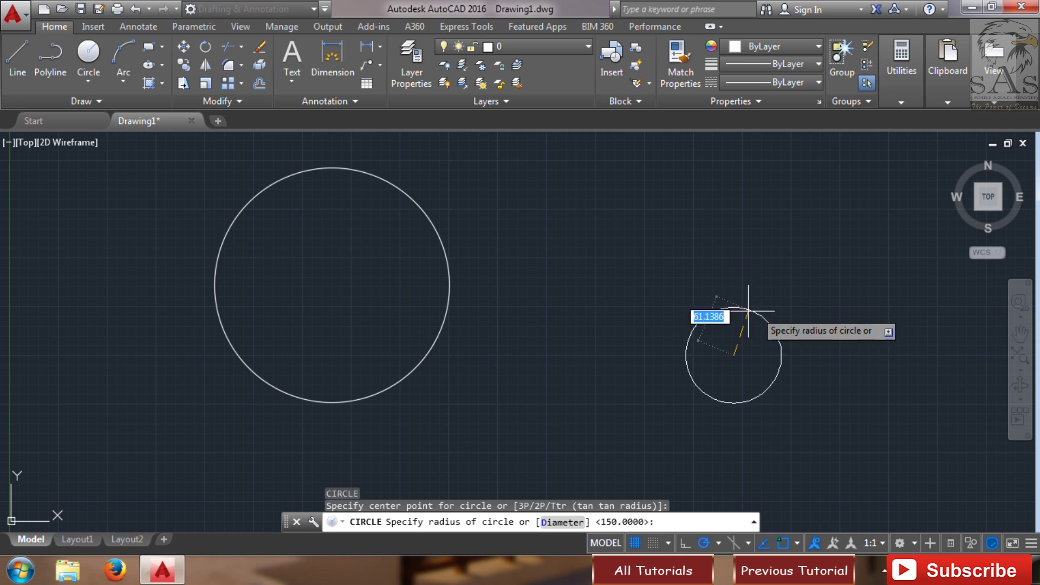
{"action": "left_click", "coordinate": [865, 271]}
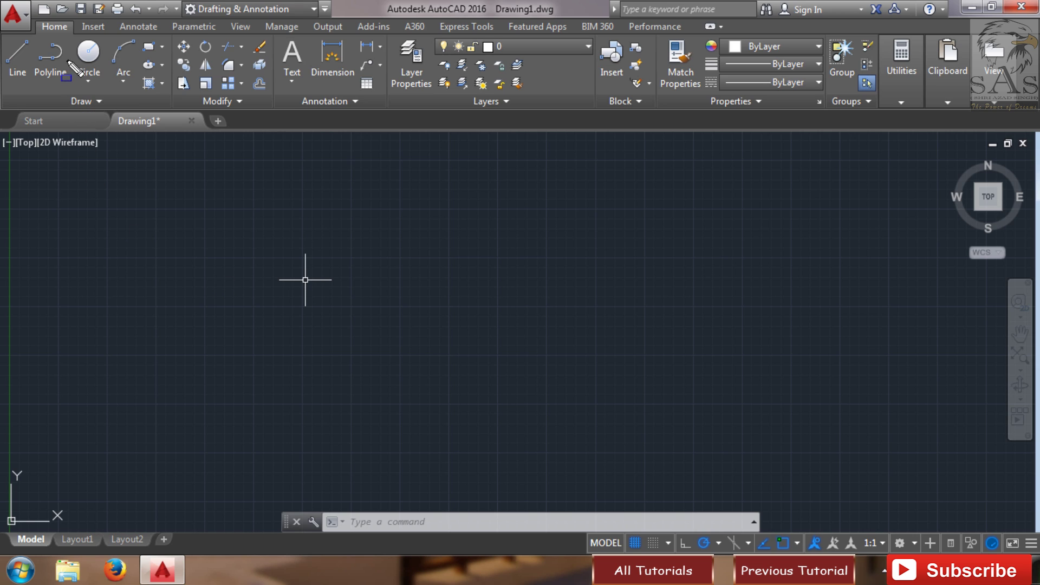
{"action": "left_click_drag", "start_coordinate": [67, 59], "coordinate": [121, 94]}
{"action": "key", "text": "Escape"}
{"action": "left_click", "coordinate": [84, 84]}
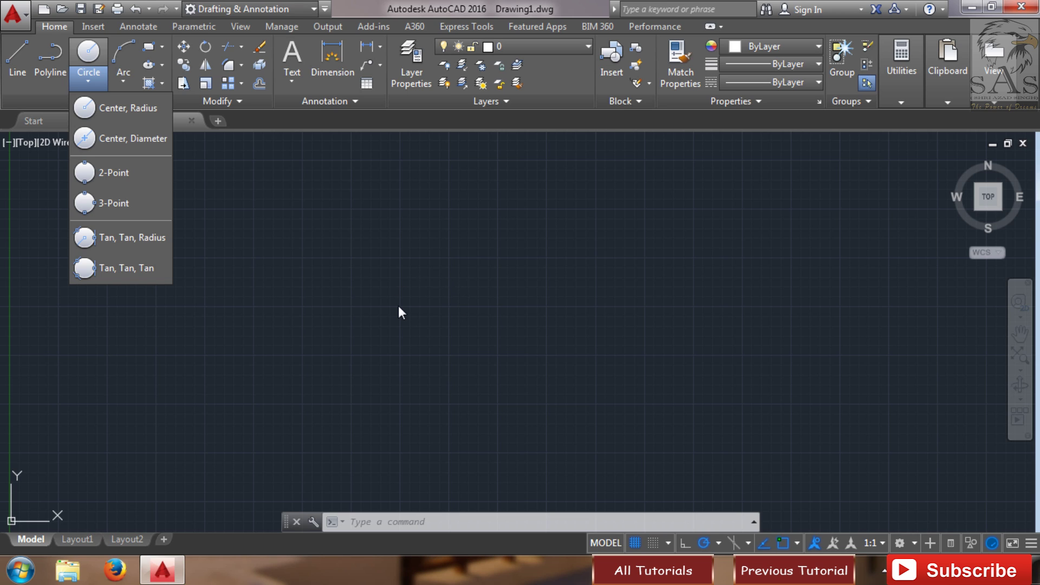
{"action": "left_click", "coordinate": [384, 268]}
{"action": "left_click", "coordinate": [274, 309]}
{"action": "left_click", "coordinate": [367, 276]}
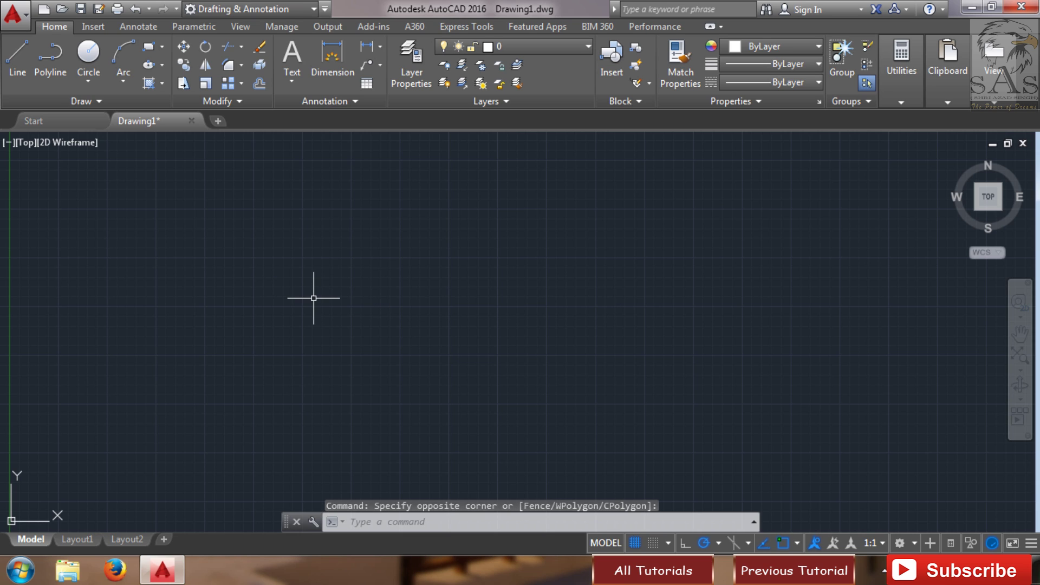
- Draw a circle from a picked centre using the Diameter option with a diameter of 200
{"action": "type", "text": "c"}
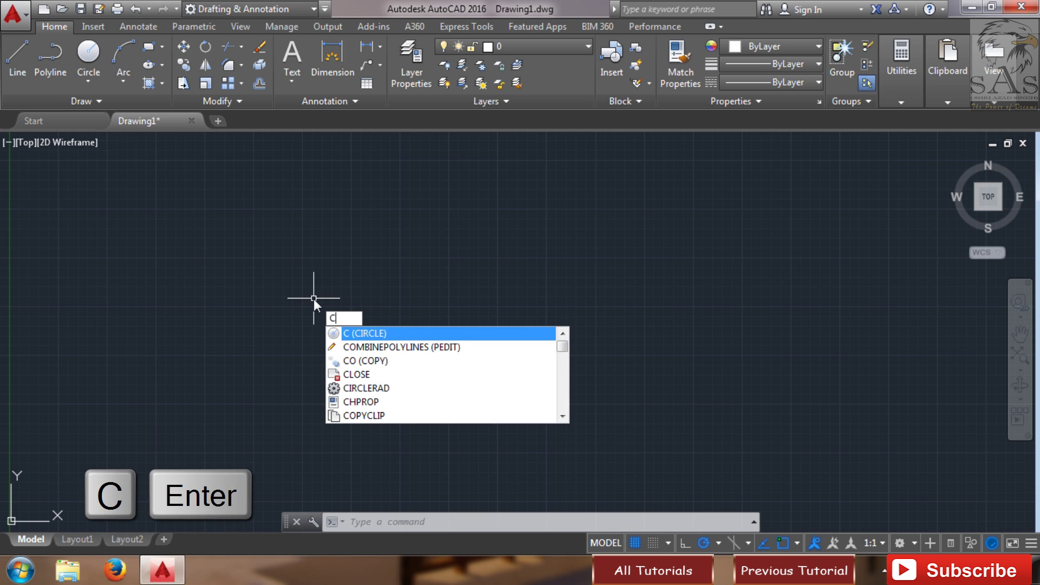
{"action": "key", "text": "Return"}
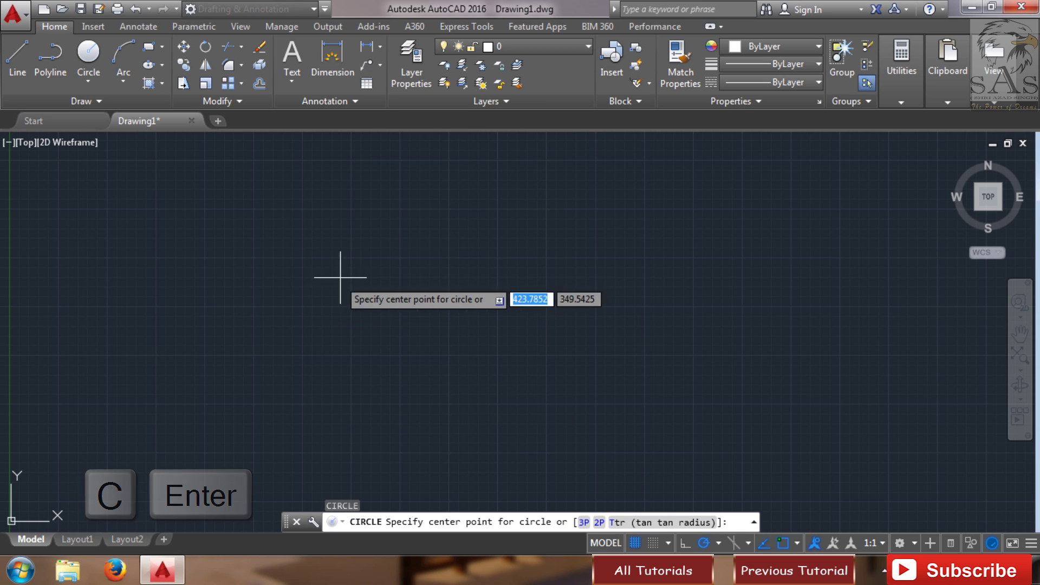
{"action": "left_click", "coordinate": [289, 321]}
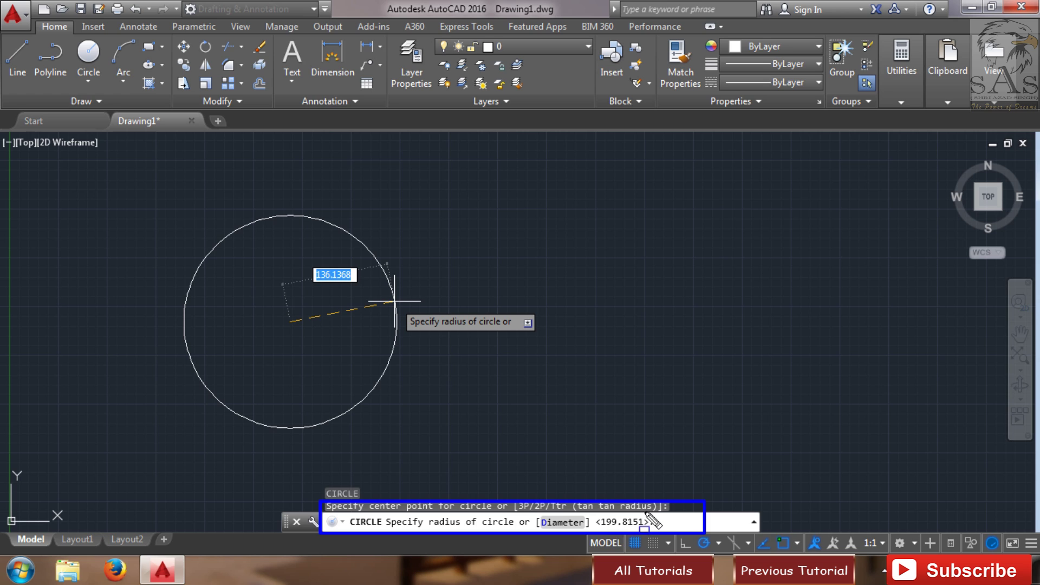
{"action": "type", "text": "d"}
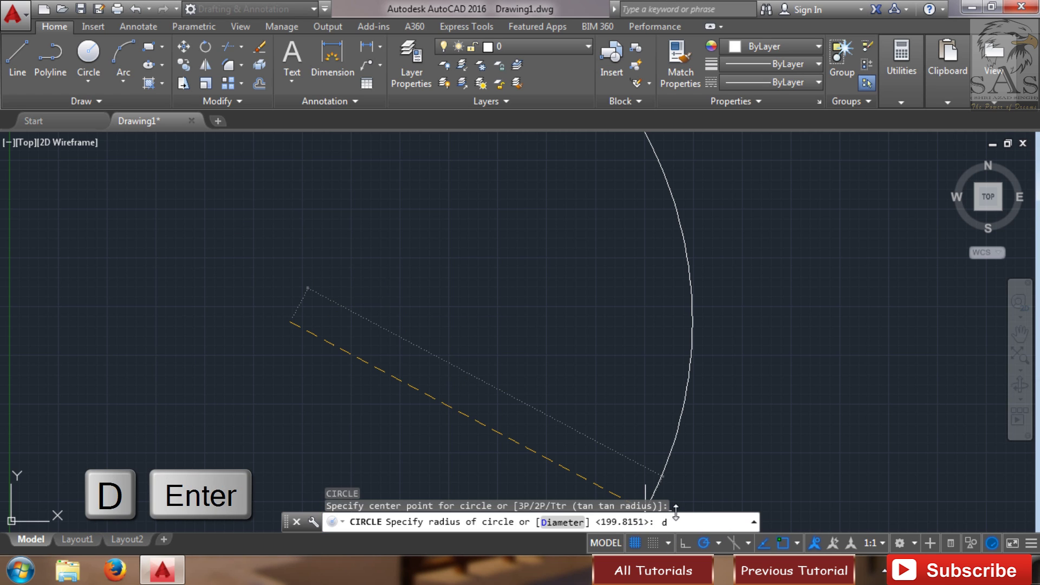
{"action": "key", "text": "Return"}
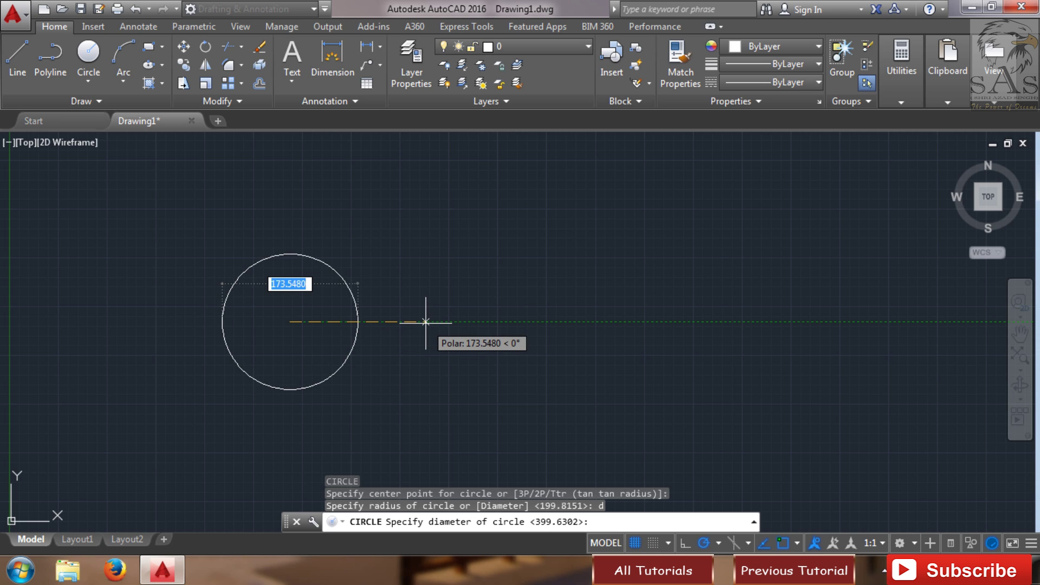
{"action": "type", "text": "200"}
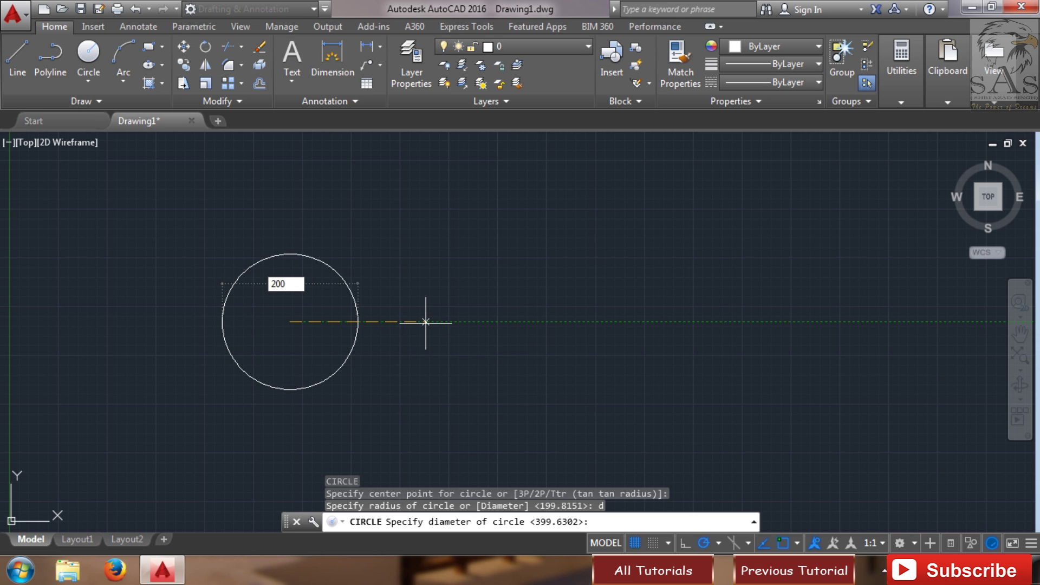
{"action": "key", "text": "Return"}
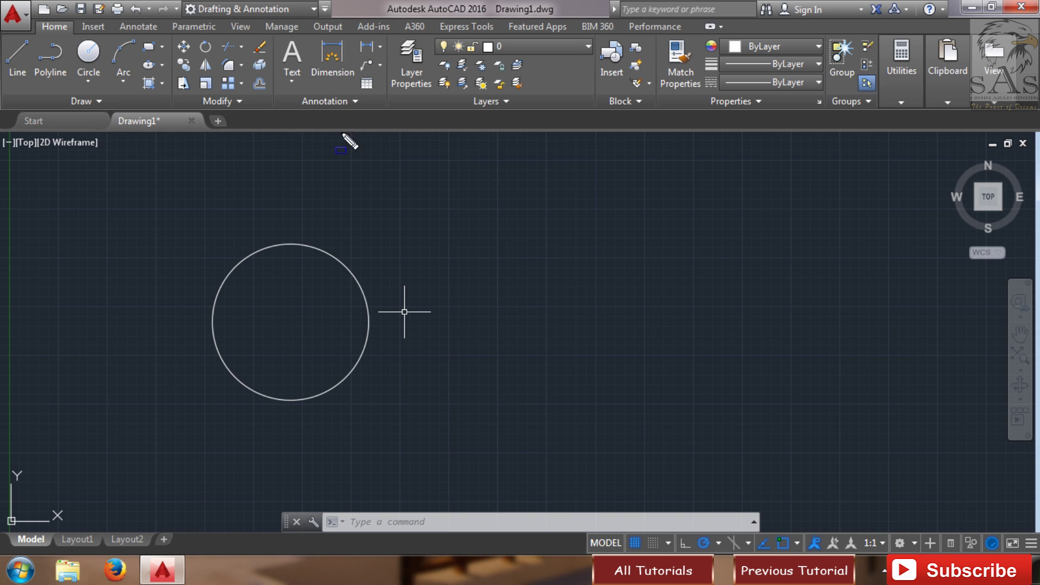
{"action": "mouse_move", "coordinate": [252, 28]}
{"action": "left_mouse_down"}
{"action": "mouse_move", "coordinate": [311, 118]}
{"action": "mouse_move", "coordinate": [400, 123]}
{"action": "left_mouse_up"}
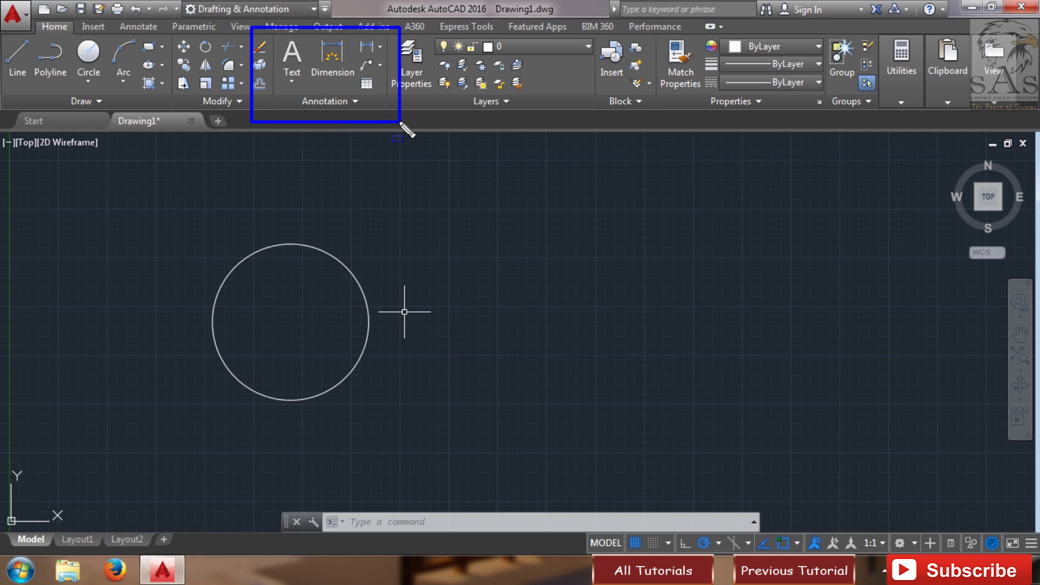
{"action": "mouse_move", "coordinate": [347, 30]}
{"action": "left_mouse_down"}
{"action": "mouse_move", "coordinate": [360, 60]}
{"action": "mouse_move", "coordinate": [385, 57]}
{"action": "left_mouse_up"}
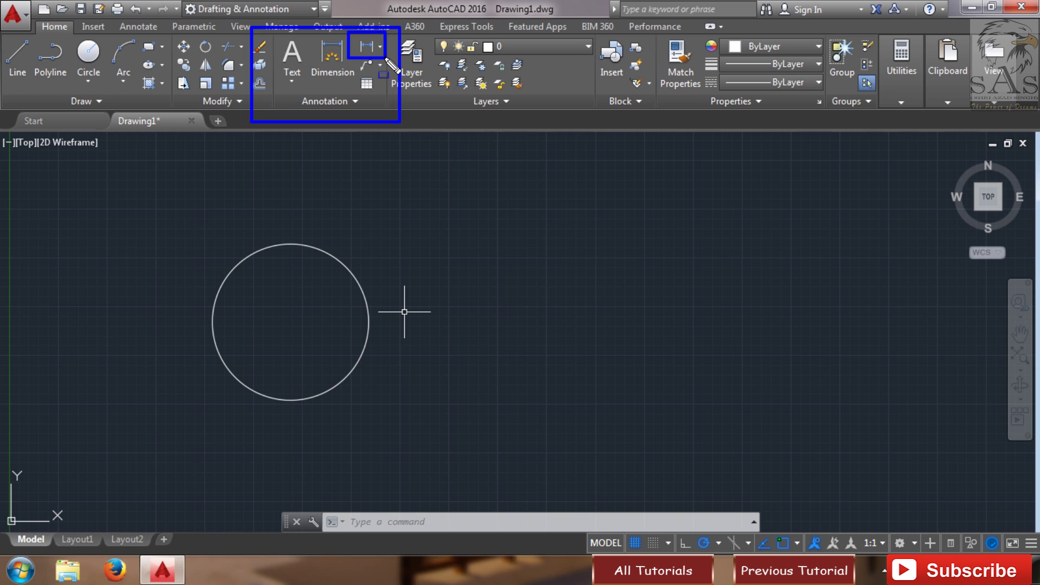
{"action": "key", "text": "Escape"}
- Add a radius dimension to the circle, placing the dimension line just outside its upper-right edge
{"action": "left_click", "coordinate": [381, 48]}
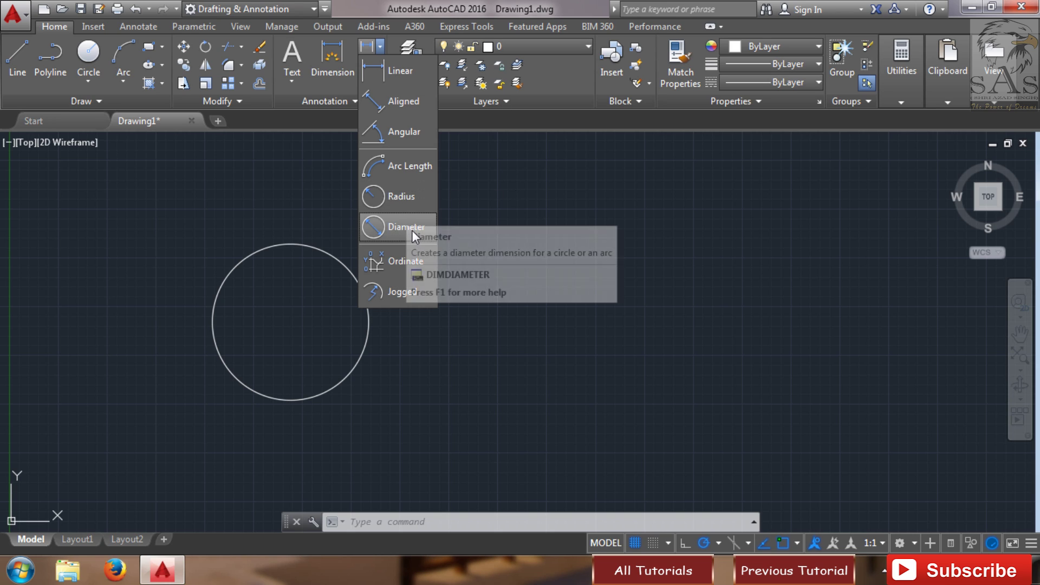
{"action": "left_click", "coordinate": [408, 200]}
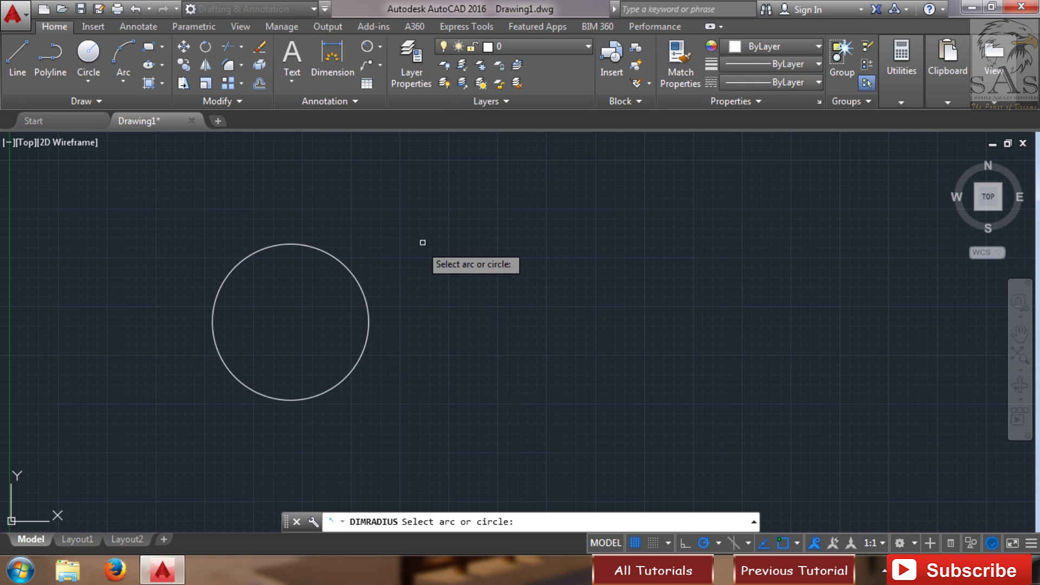
{"action": "left_click_drag", "start_coordinate": [451, 228], "coordinate": [573, 282]}
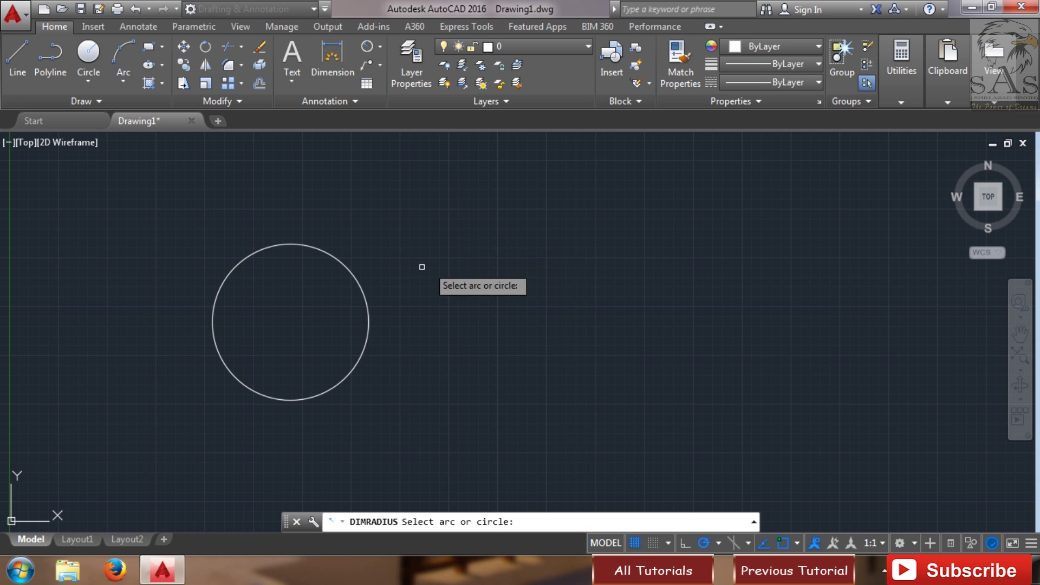
{"action": "left_click", "coordinate": [362, 298]}
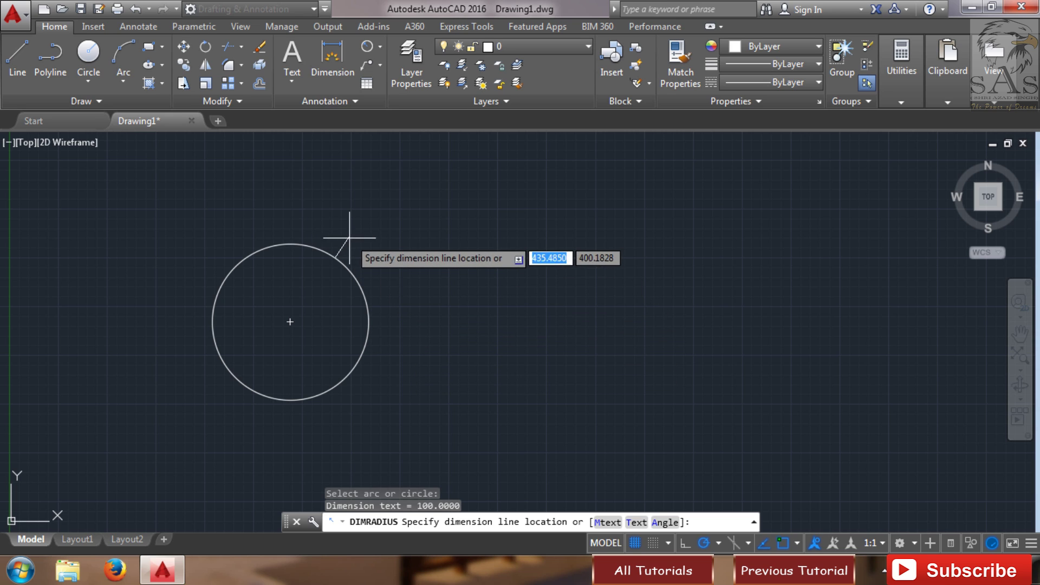
{"action": "left_click", "coordinate": [368, 259]}
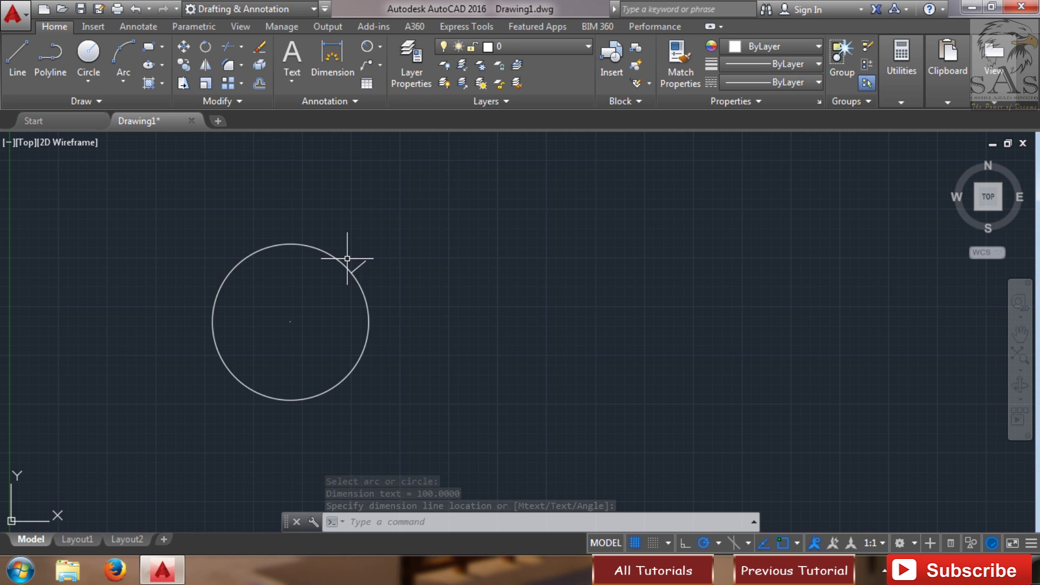
- Examine the radius dimension's text and the arrowhead where its leader meets the circle
{"action": "scroll", "coordinate": [355, 259], "scroll_direction": "up", "scroll_amount": 5}
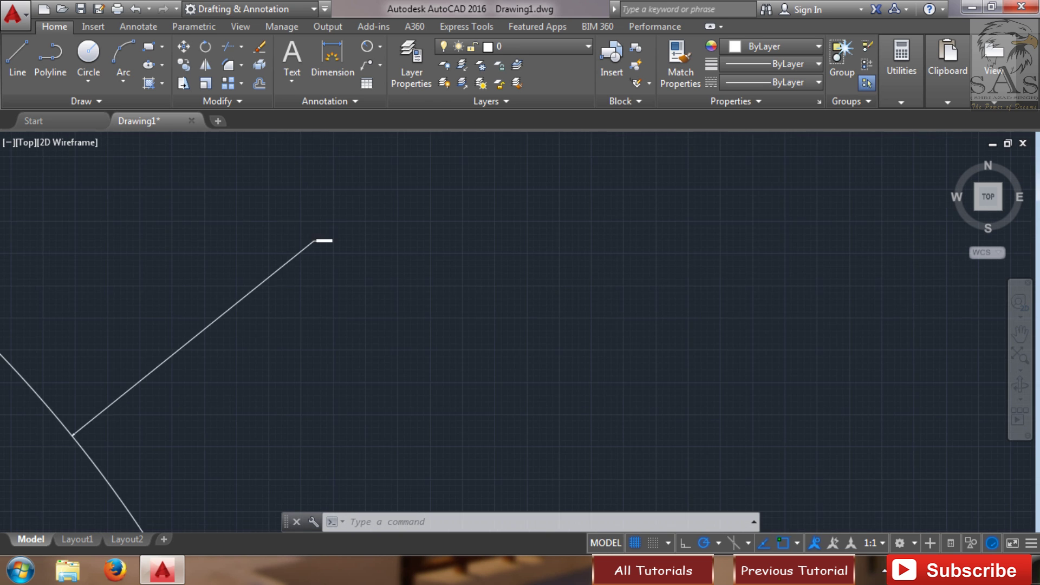
{"action": "scroll", "coordinate": [278, 242], "scroll_direction": "up", "scroll_amount": 5}
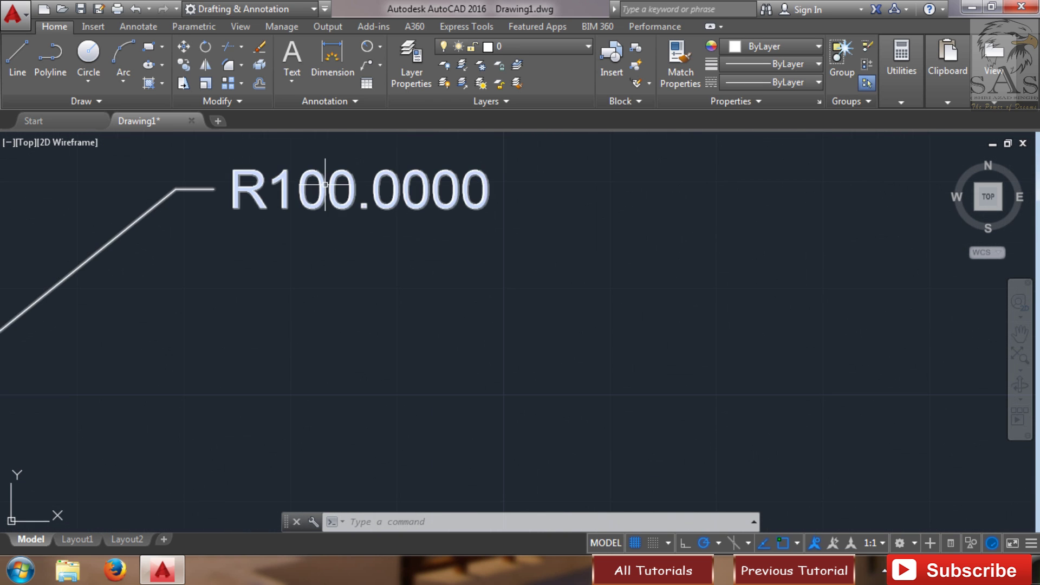
{"action": "scroll", "coordinate": [329, 201], "scroll_direction": "down", "scroll_amount": 5}
{"action": "scroll", "coordinate": [76, 418], "scroll_direction": "up", "scroll_amount": 5}
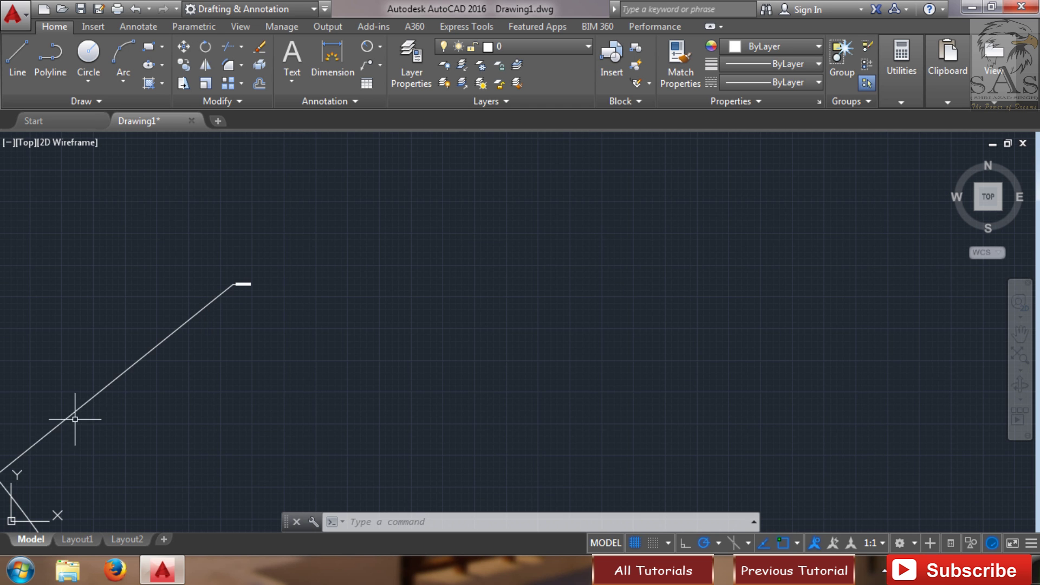
{"action": "middle_click_drag", "start_coordinate": [51, 455], "coordinate": [281, 365]}
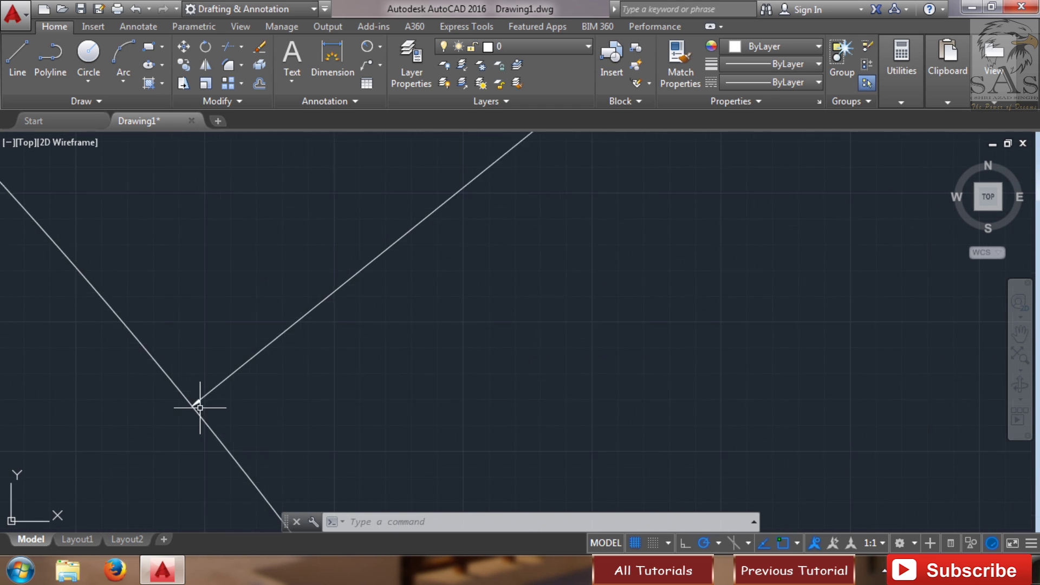
- Check how legible the radius dimension's text and arrowhead are, both close up and relative to the whole circle
{"action": "scroll", "coordinate": [163, 393], "scroll_direction": "up", "scroll_amount": 3}
{"action": "scroll", "coordinate": [108, 404], "scroll_direction": "up", "scroll_amount": 6}
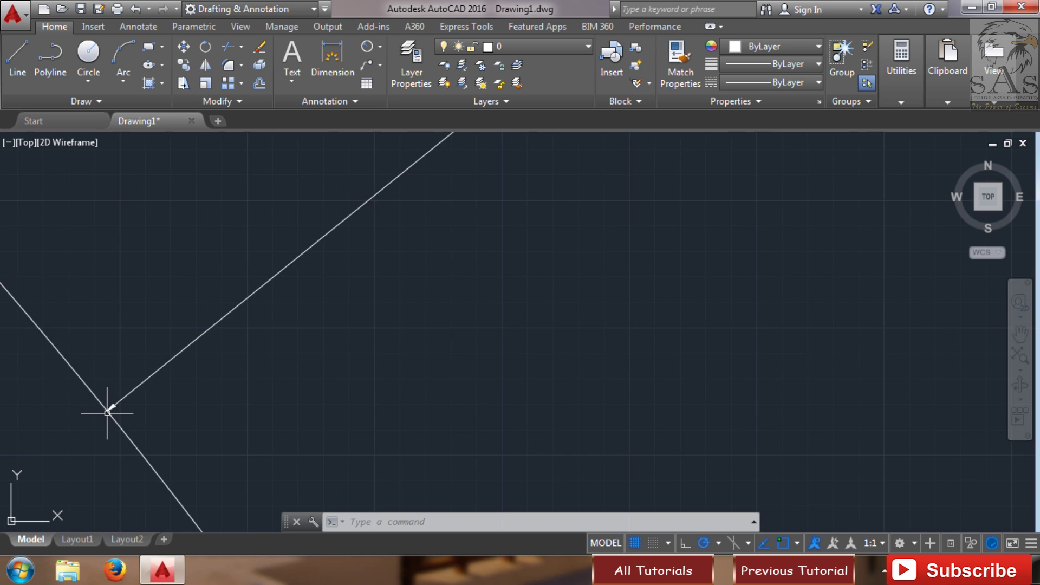
{"action": "scroll", "coordinate": [163, 350], "scroll_direction": "down", "scroll_amount": 6}
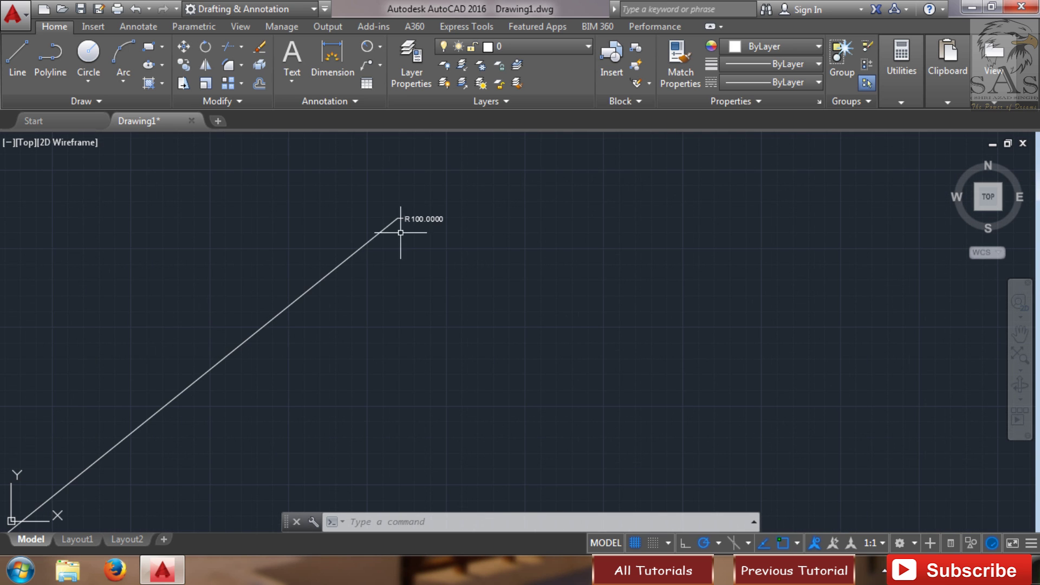
{"action": "scroll", "coordinate": [428, 197], "scroll_direction": "up", "scroll_amount": 4}
{"action": "scroll", "coordinate": [431, 219], "scroll_direction": "down", "scroll_amount": 10}
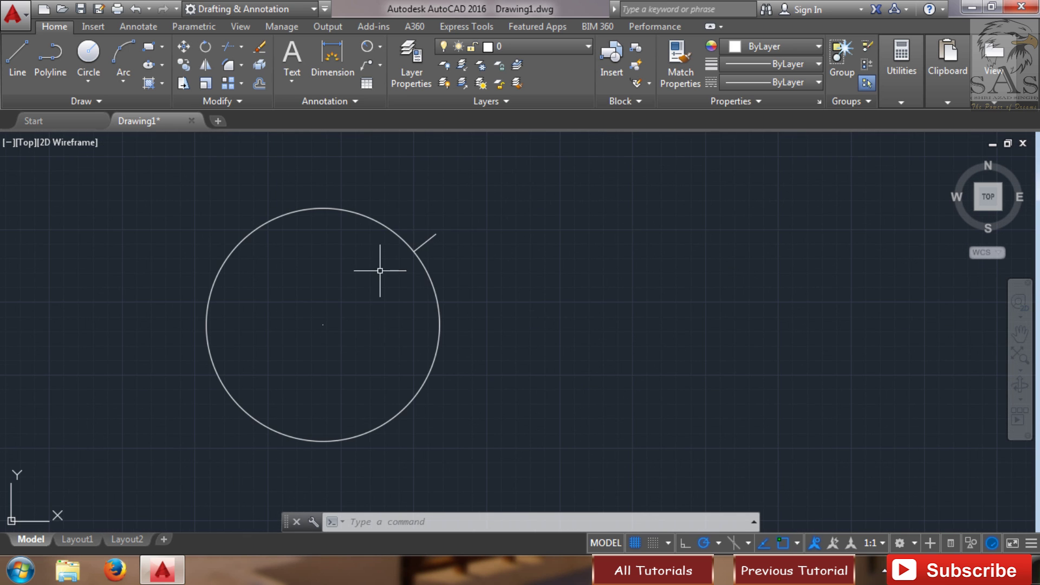
{"action": "scroll", "coordinate": [413, 245], "scroll_direction": "up", "scroll_amount": 1}
{"action": "scroll", "coordinate": [412, 242], "scroll_direction": "up", "scroll_amount": 2}
{"action": "scroll", "coordinate": [428, 227], "scroll_direction": "down", "scroll_amount": 2}
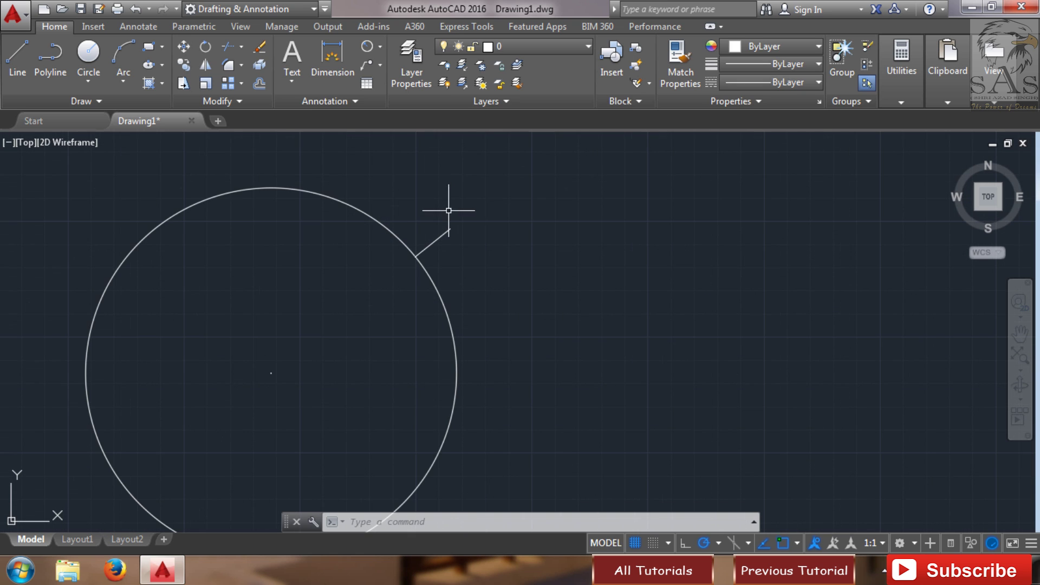
{"action": "left_click", "coordinate": [495, 210]}
{"action": "left_click", "coordinate": [423, 244]}
{"action": "key", "text": "Escape"}
{"action": "scroll", "coordinate": [471, 271], "scroll_direction": "down", "scroll_amount": 2}
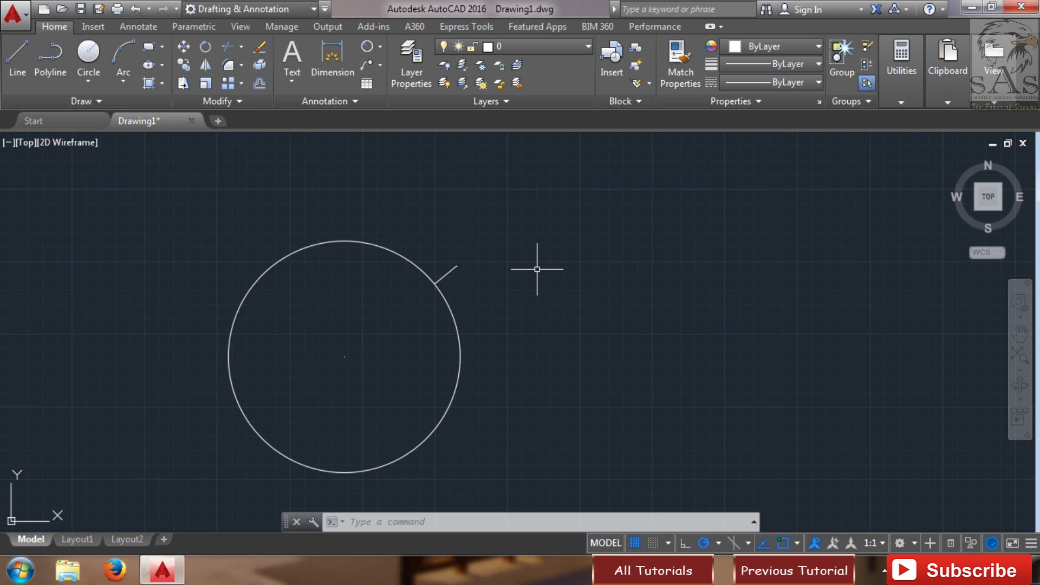
- Modify the Standard dimension style to use an overall scale of 10 for dimension features
{"action": "type", "text": "D"}
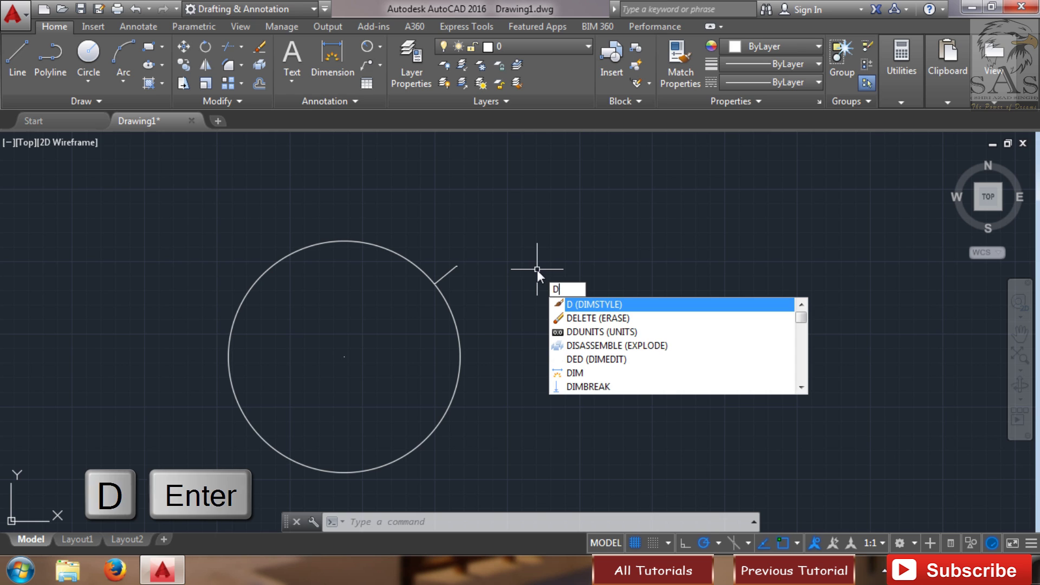
{"action": "key", "text": "Return"}
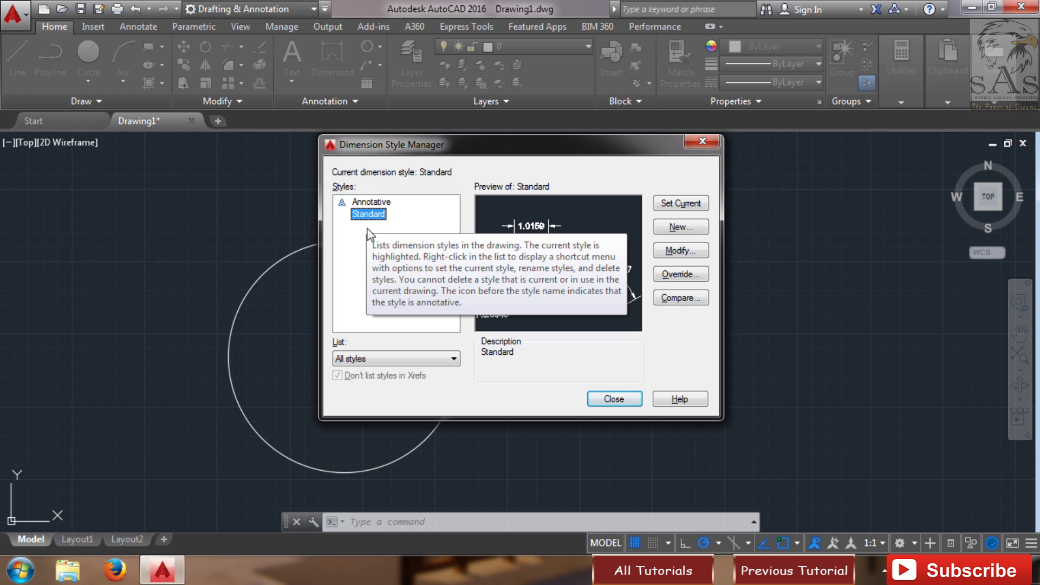
{"action": "left_click", "coordinate": [674, 252]}
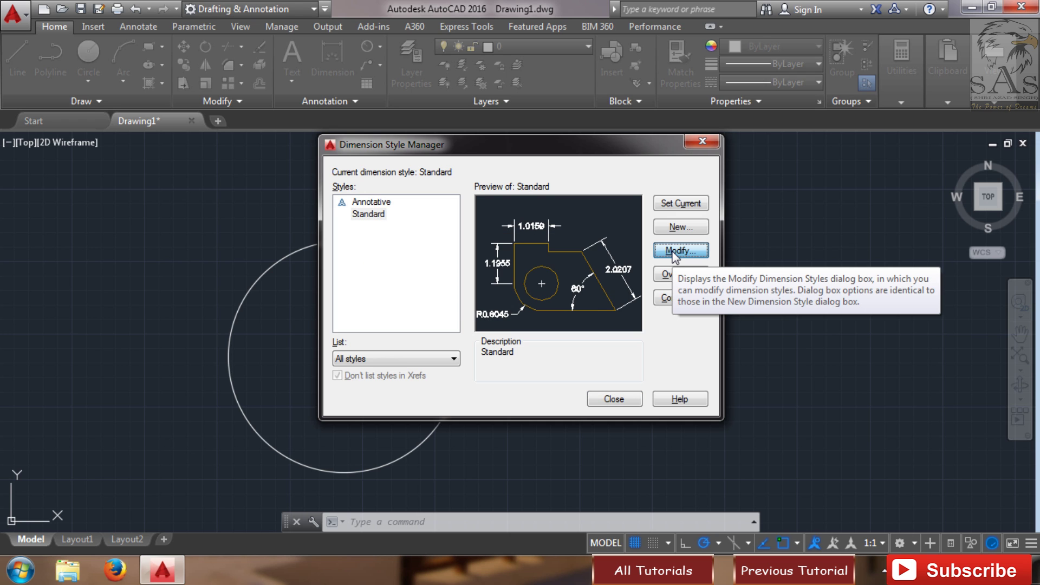
{"action": "left_click", "coordinate": [675, 252]}
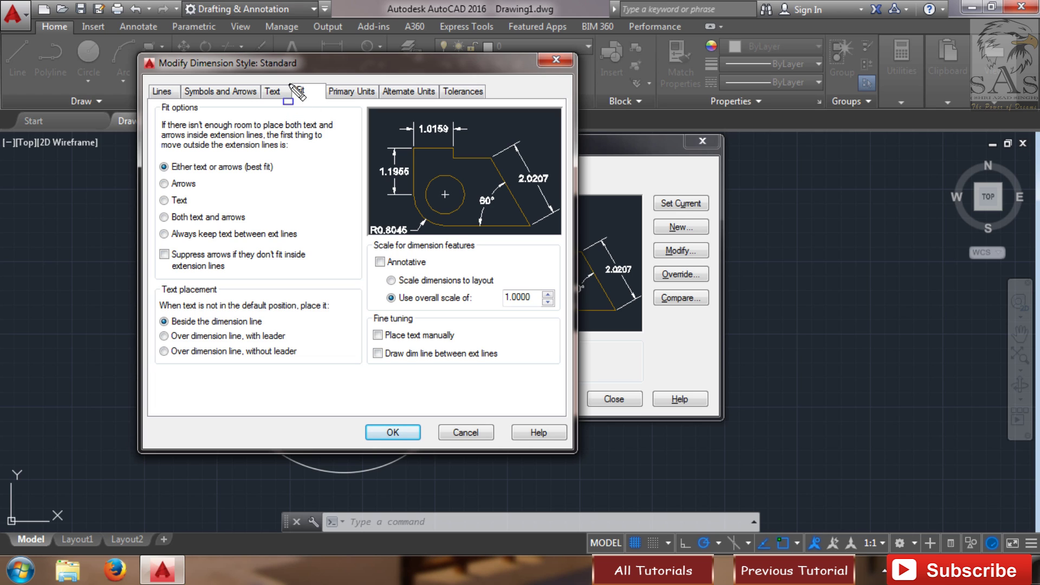
{"action": "mouse_move", "coordinate": [288, 75]}
{"action": "left_mouse_down"}
{"action": "mouse_move", "coordinate": [295, 117]}
{"action": "mouse_move", "coordinate": [332, 117]}
{"action": "left_mouse_up"}
{"action": "key", "text": "Escape"}
{"action": "left_click_drag", "start_coordinate": [360, 221], "coordinate": [564, 343]}
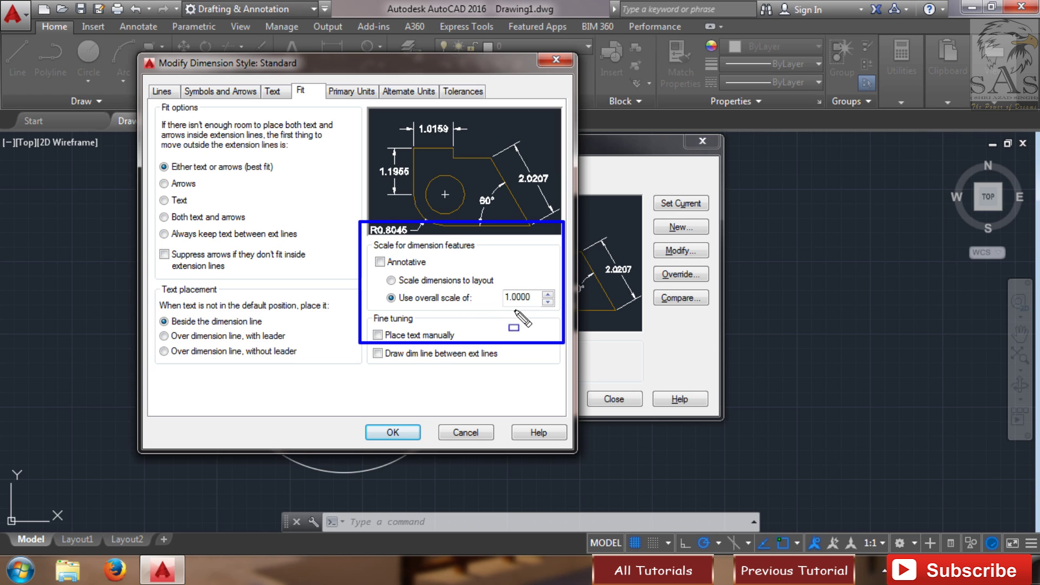
{"action": "key", "text": "Escape"}
{"action": "left_click_drag", "start_coordinate": [536, 298], "coordinate": [465, 289]}
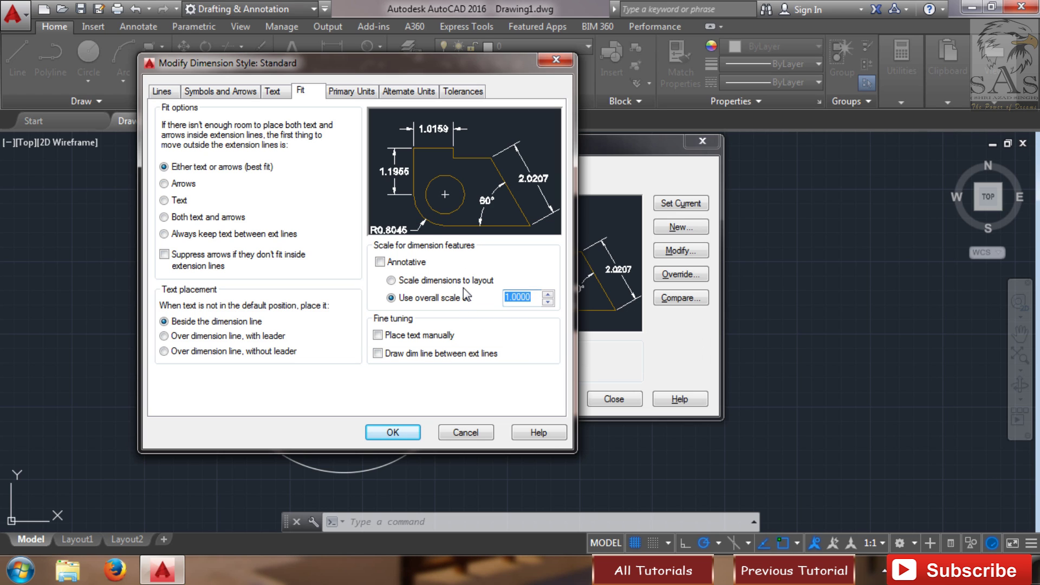
{"action": "type", "text": "10"}
{"action": "left_click", "coordinate": [394, 432]}
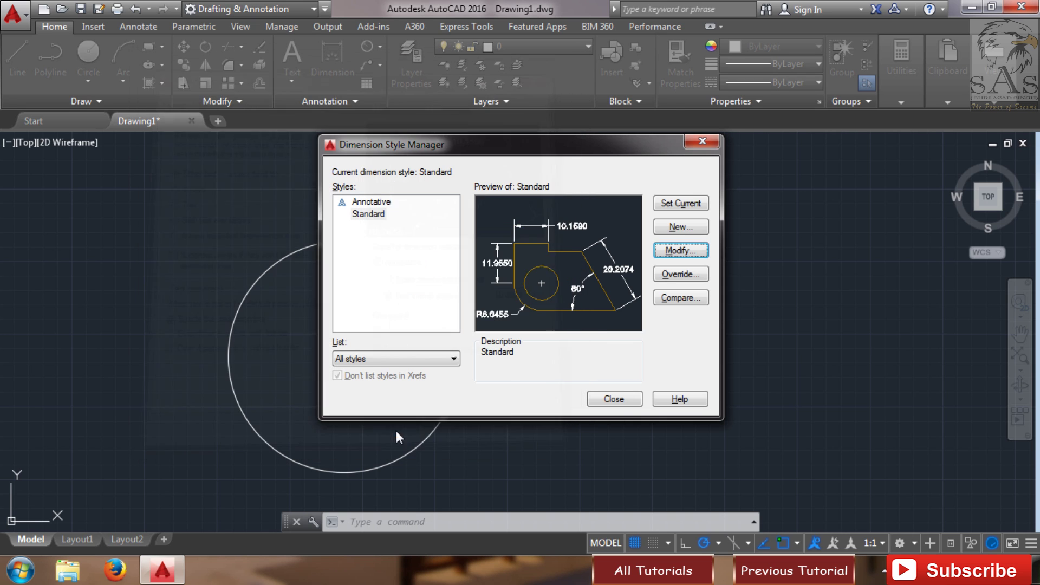
{"action": "left_click", "coordinate": [614, 399]}
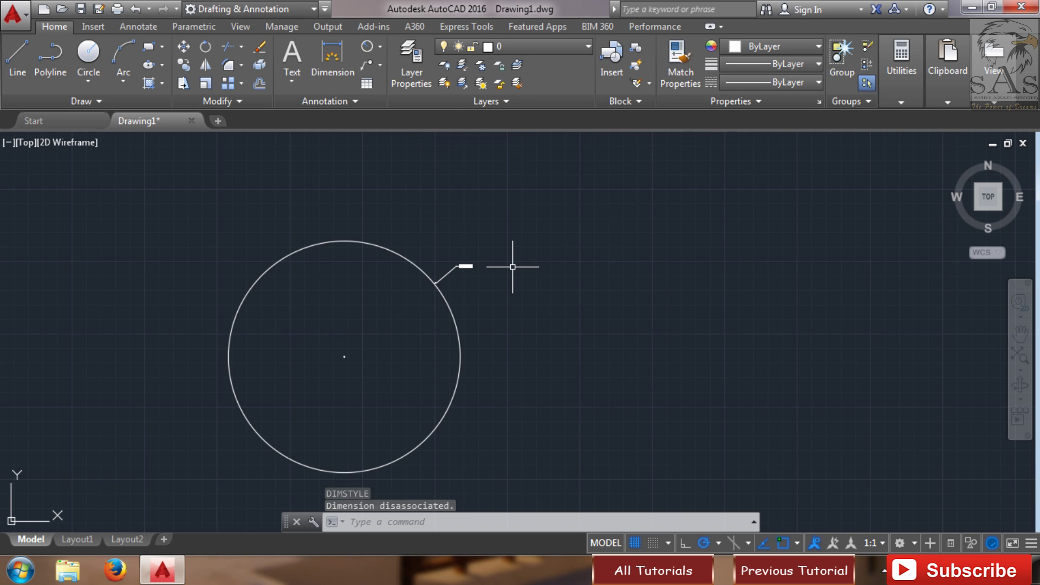
- Set the Standard dimension style's overall scale for dimension features to 50
{"action": "type", "text": "D"}
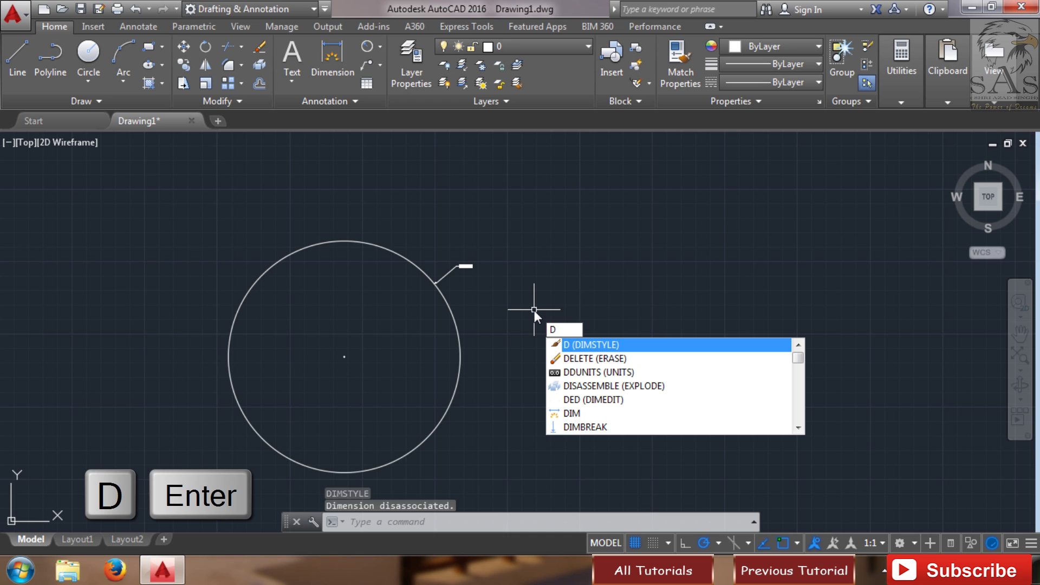
{"action": "key", "text": "Return"}
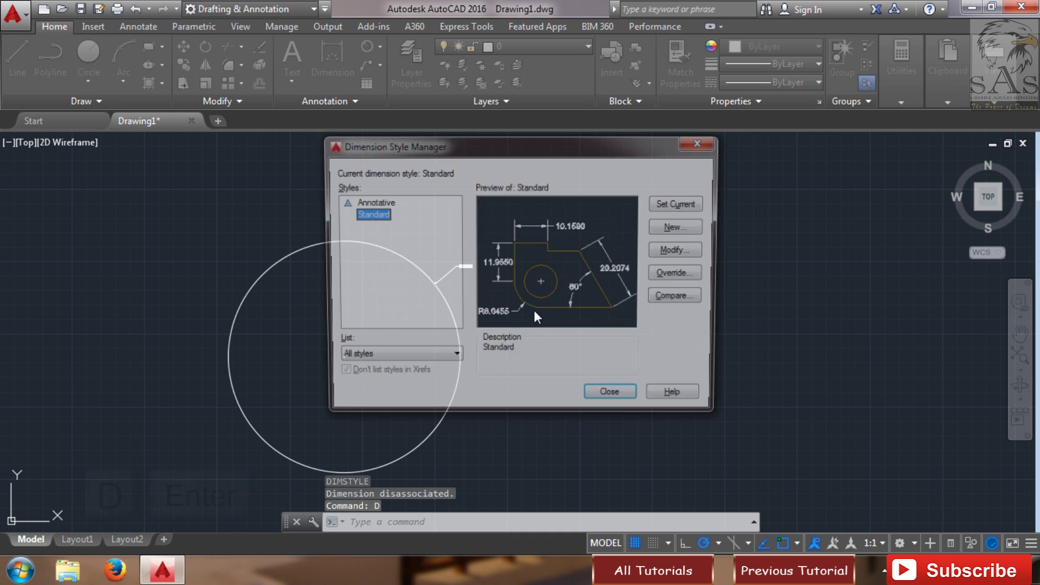
{"action": "left_click", "coordinate": [672, 252]}
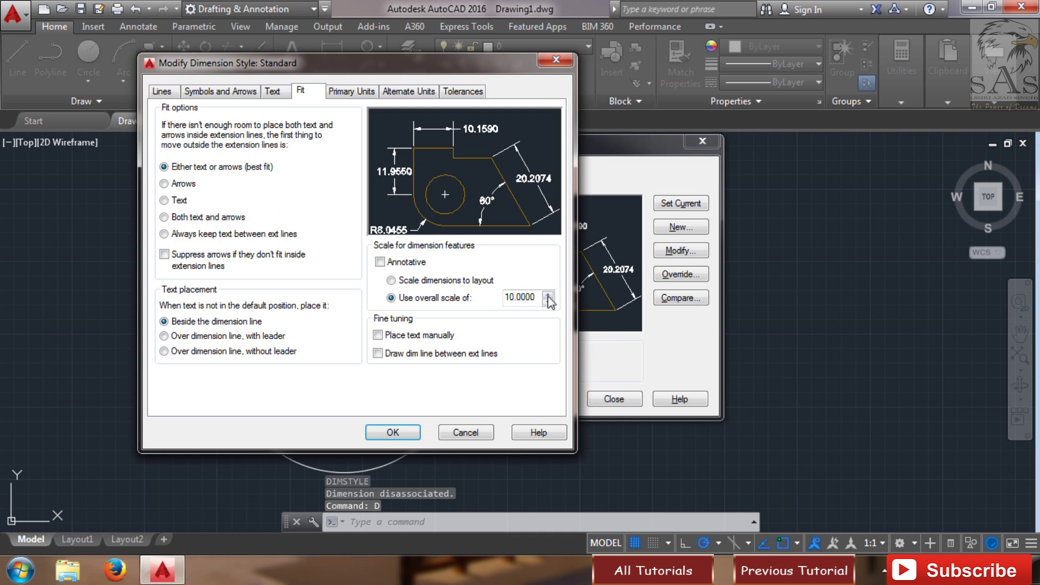
{"action": "type", "text": "50"}
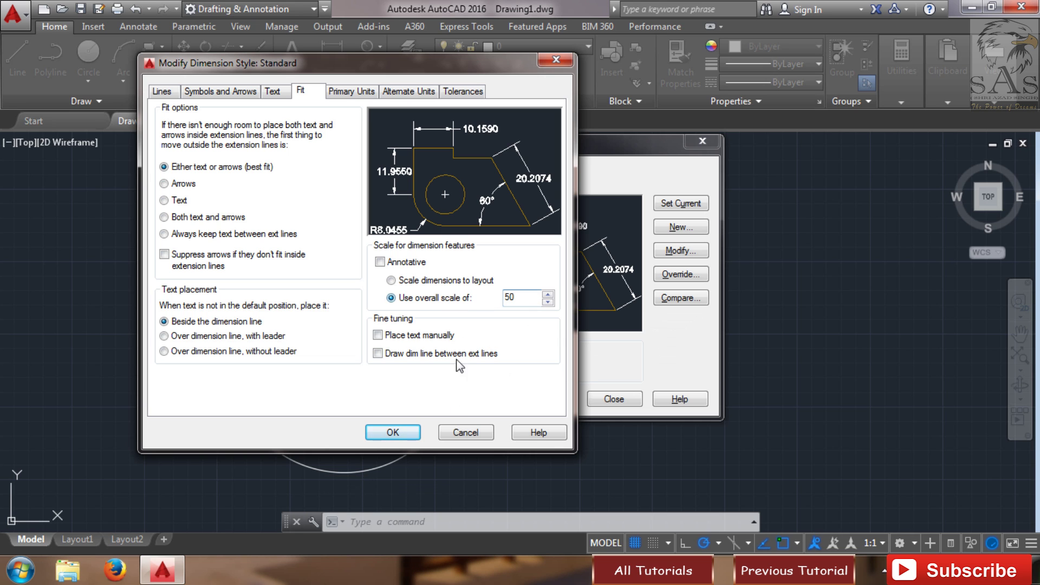
{"action": "left_click", "coordinate": [393, 432]}
{"action": "left_click", "coordinate": [612, 400]}
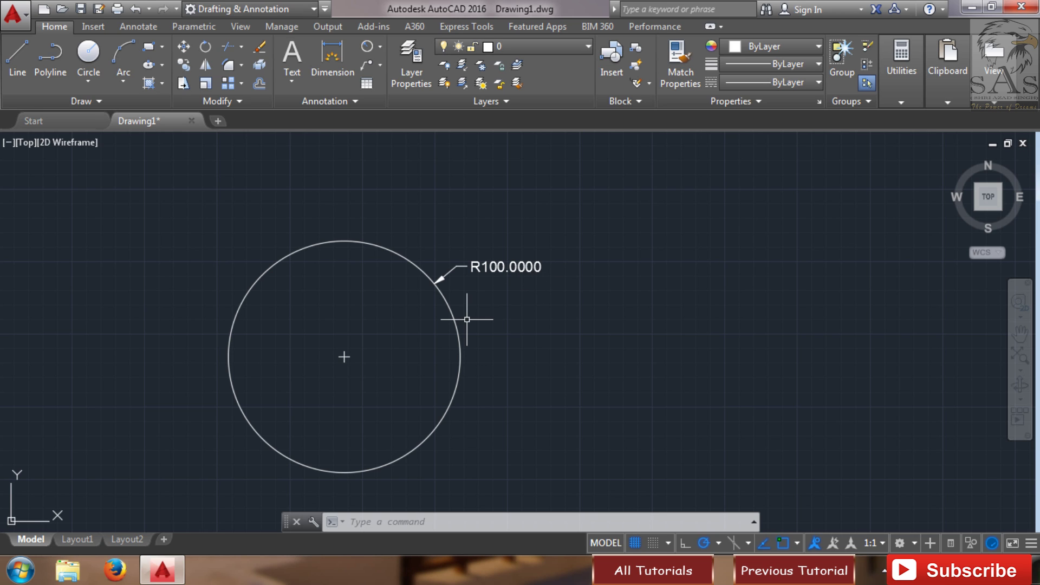
- Set the linear dimension precision of the Standard dimension style's primary units to one decimal place (0.0)
{"action": "type", "text": "d"}
{"action": "key", "text": "Return"}
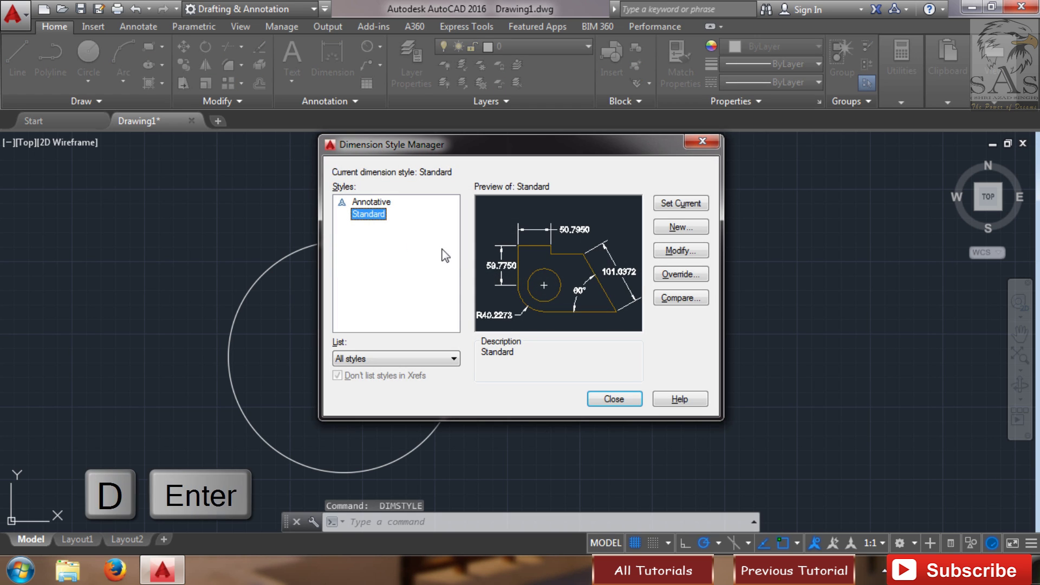
{"action": "left_click", "coordinate": [680, 250]}
{"action": "left_click", "coordinate": [352, 94]}
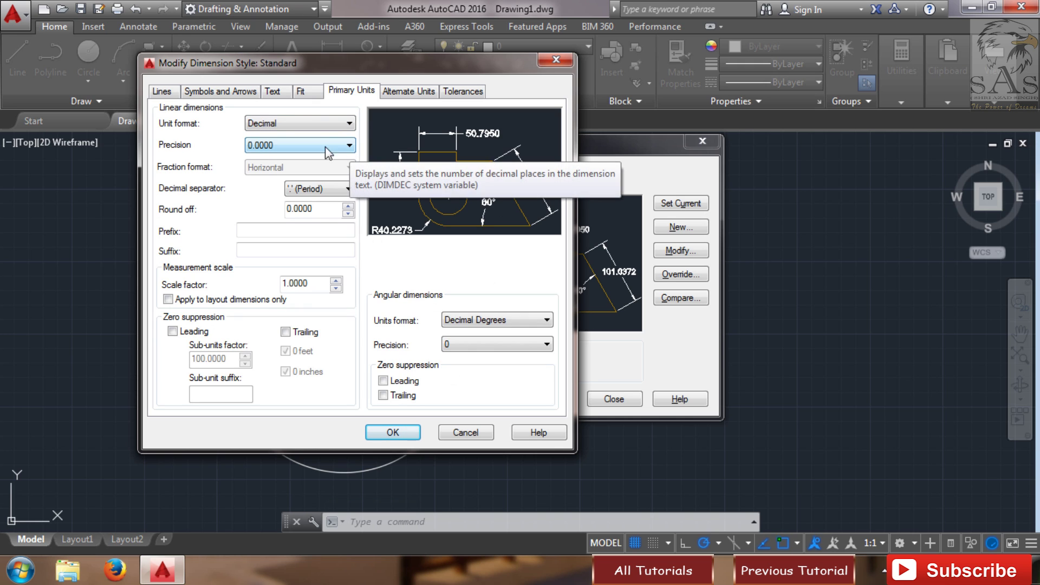
{"action": "left_click_drag", "start_coordinate": [196, 131], "coordinate": [377, 164]}
{"action": "left_click", "coordinate": [349, 145]}
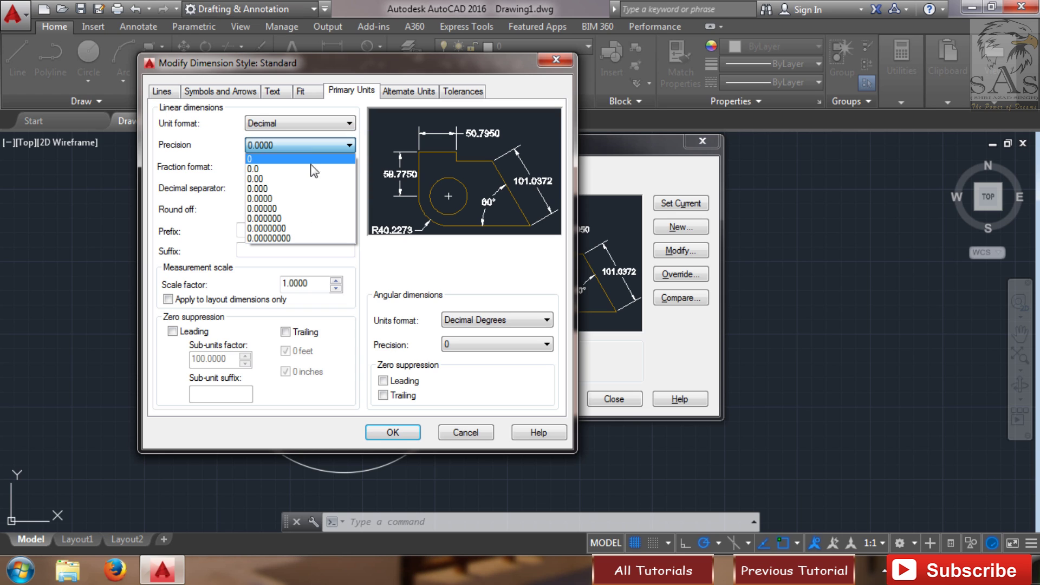
{"action": "left_click", "coordinate": [271, 170]}
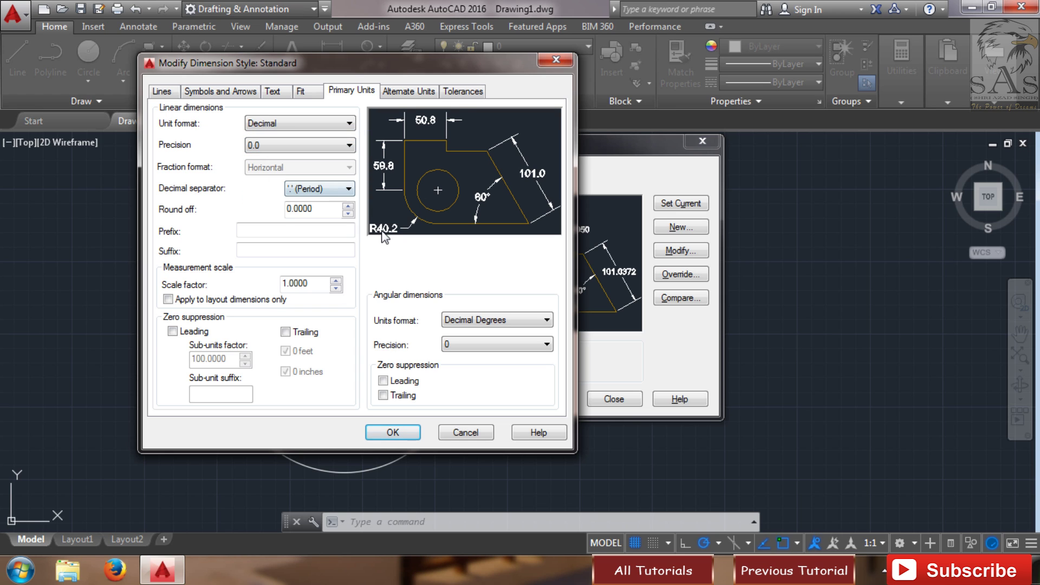
{"action": "left_click", "coordinate": [393, 432]}
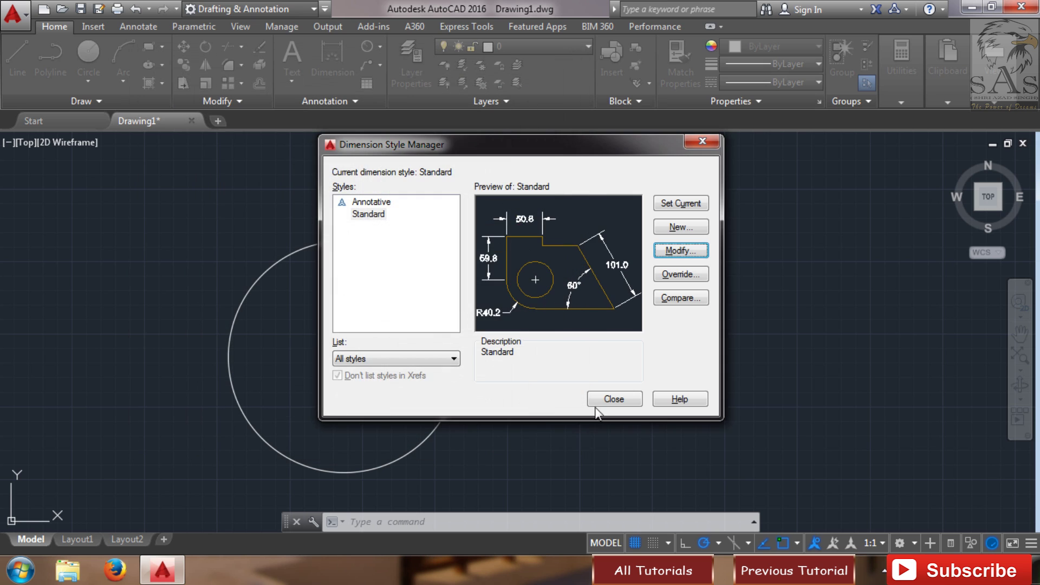
{"action": "left_click", "coordinate": [614, 398]}
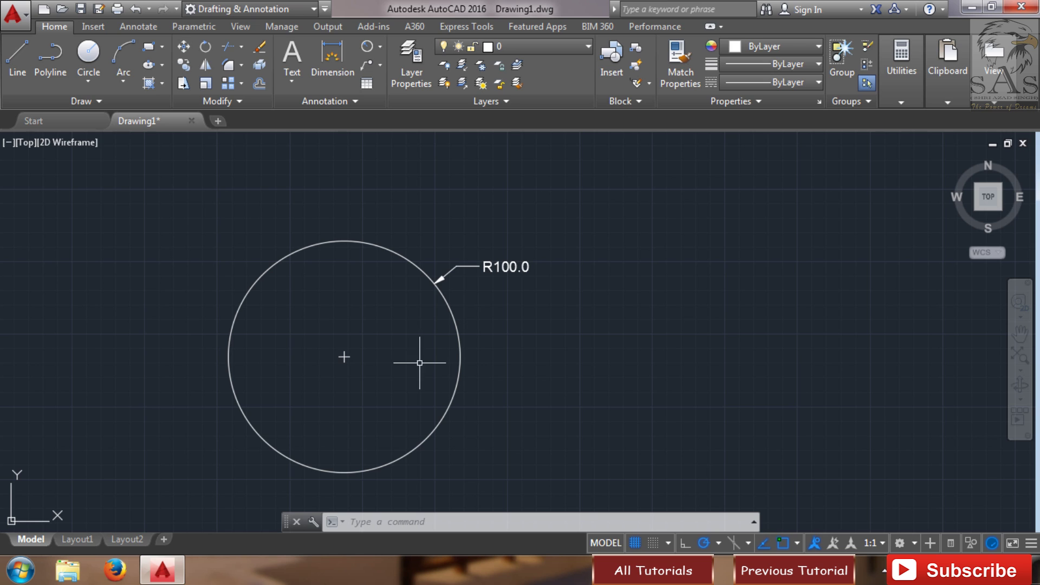
- Add a diameter dimension to the circle, placing its text outside the circle just below the radius dimension
{"action": "left_click", "coordinate": [380, 44]}
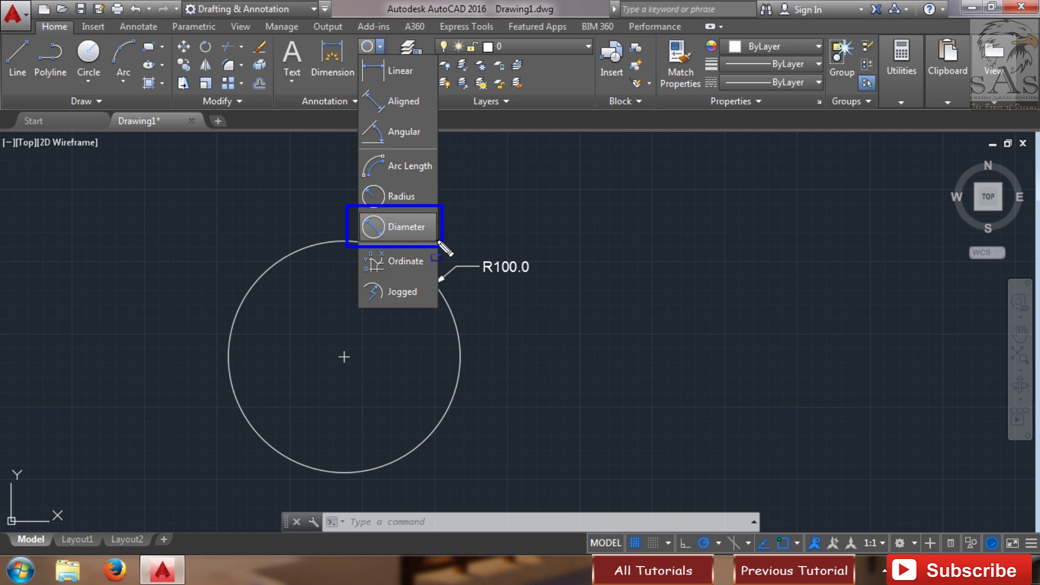
{"action": "key", "text": "Escape"}
{"action": "left_click", "coordinate": [381, 47]}
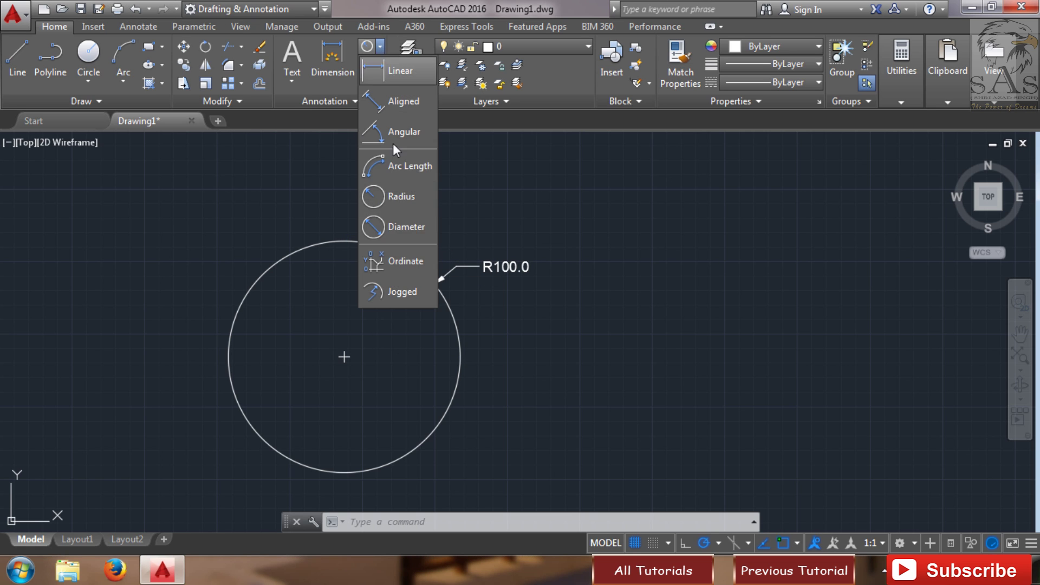
{"action": "left_click", "coordinate": [404, 227]}
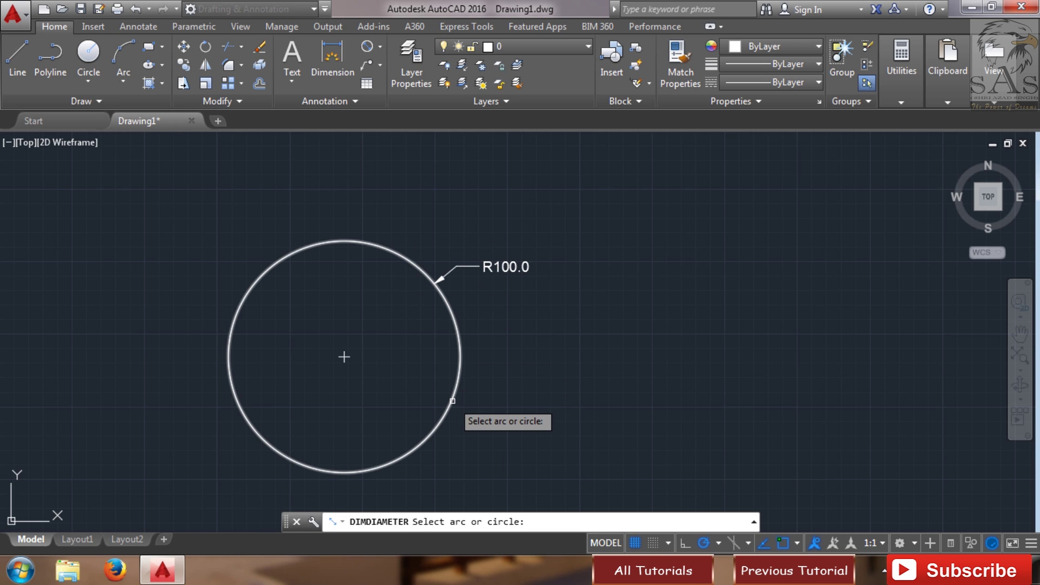
{"action": "left_click", "coordinate": [453, 401]}
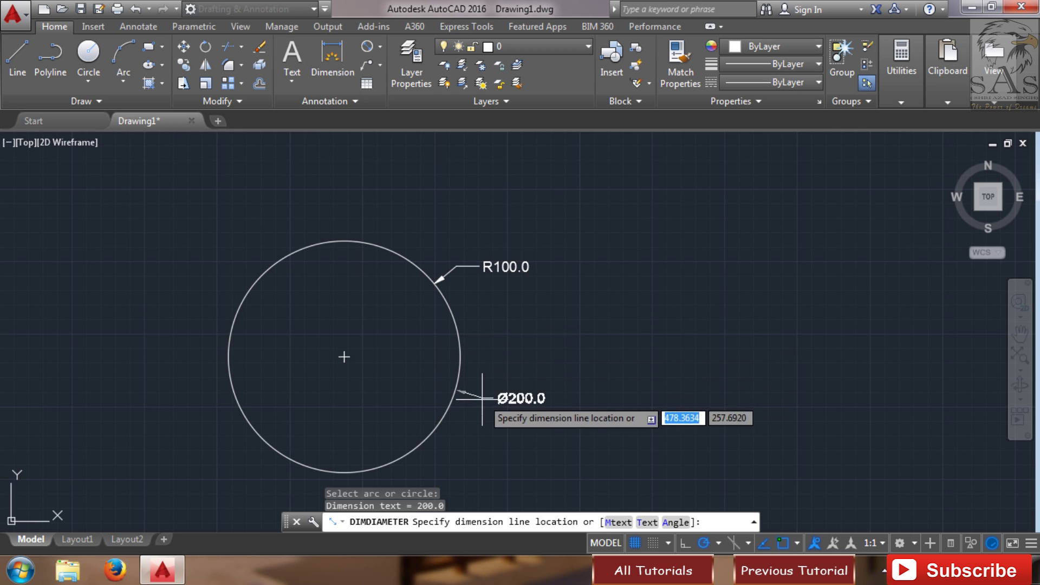
{"action": "left_click", "coordinate": [478, 309]}
{"action": "scroll", "coordinate": [520, 336], "scroll_direction": "up", "scroll_amount": 5}
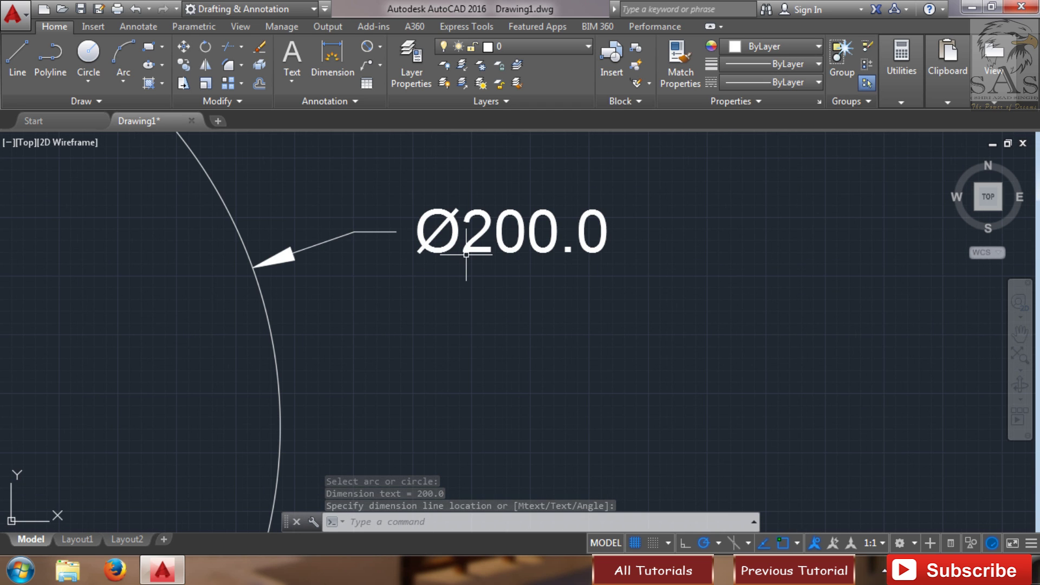
{"action": "middle_click_drag", "start_coordinate": [451, 275], "coordinate": [445, 427]}
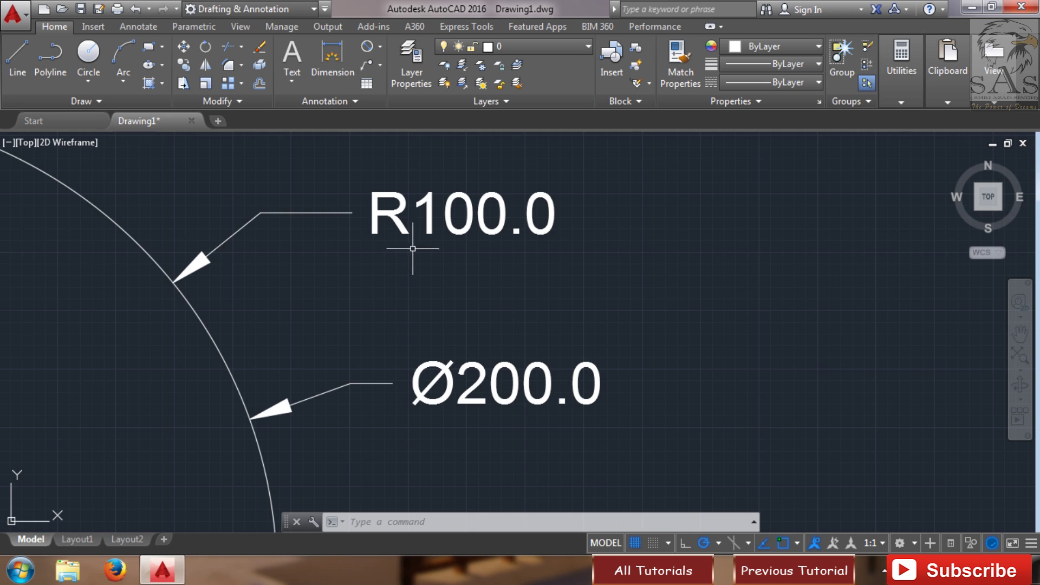
{"action": "scroll", "coordinate": [413, 249], "scroll_direction": "down", "scroll_amount": 8}
{"action": "scroll", "coordinate": [401, 286], "scroll_direction": "up", "scroll_amount": 5}
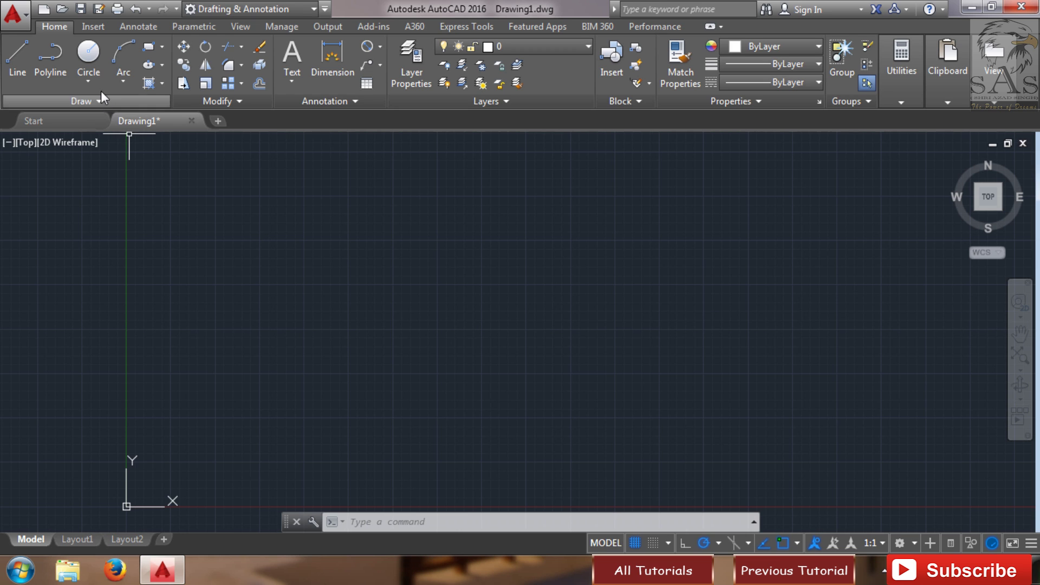
- Draw two connected angled lines forming an open V that meets at an upper-right vertex
{"action": "left_click", "coordinate": [95, 82]}
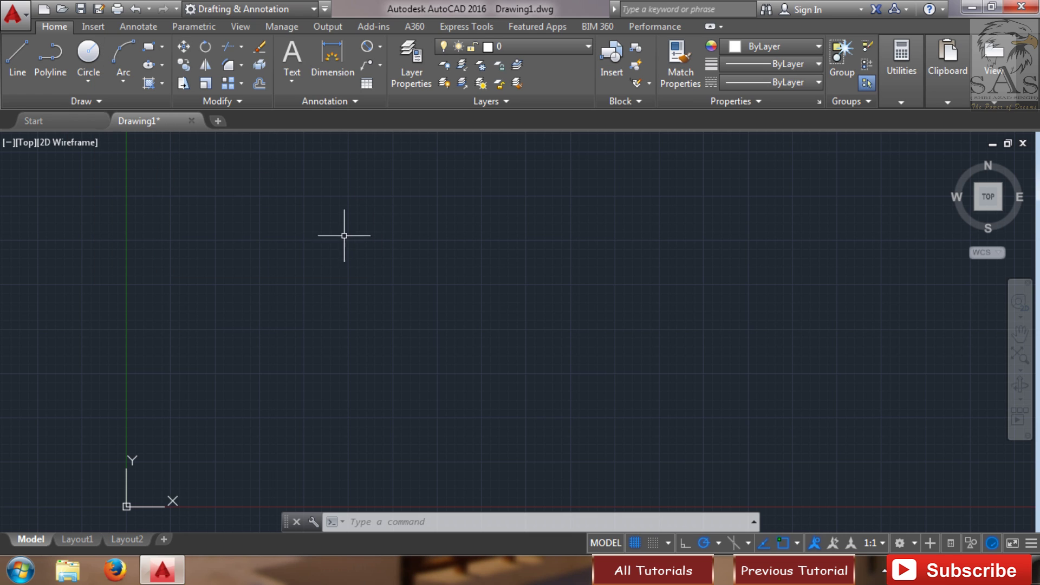
{"action": "left_click", "coordinate": [18, 54]}
{"action": "left_click", "coordinate": [283, 274]}
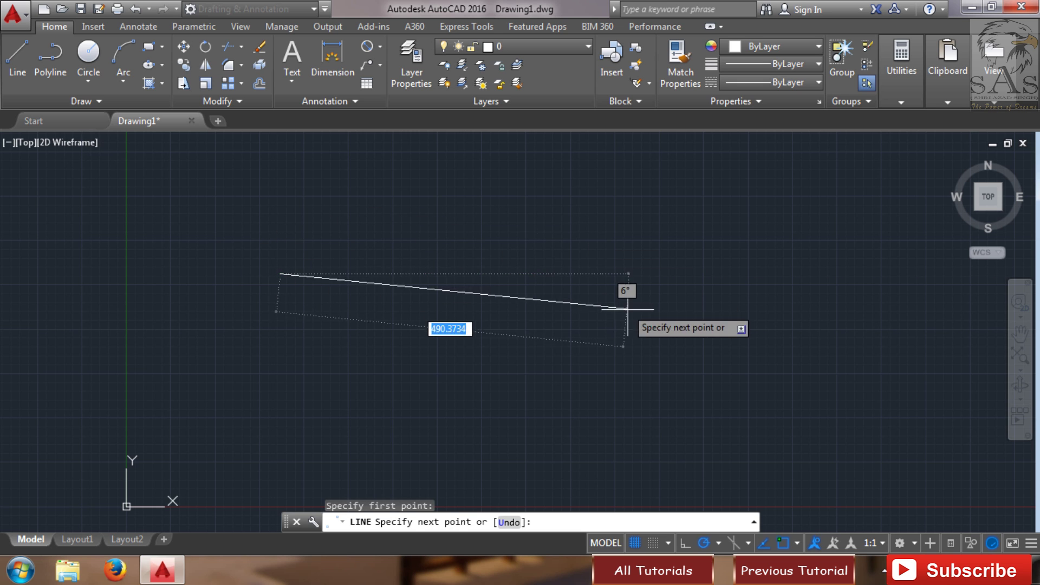
{"action": "left_click", "coordinate": [623, 218]}
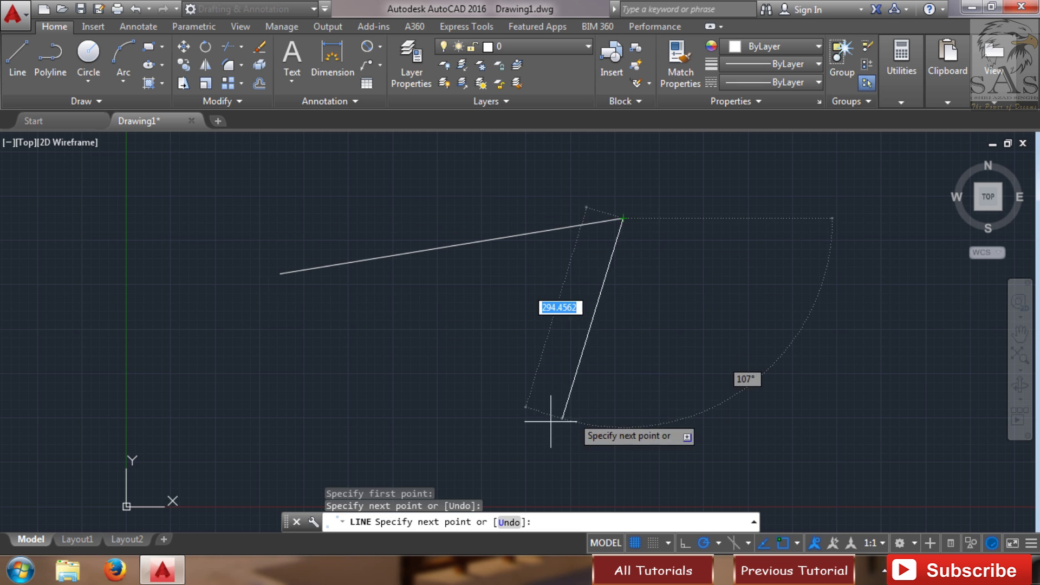
{"action": "left_click", "coordinate": [372, 448]}
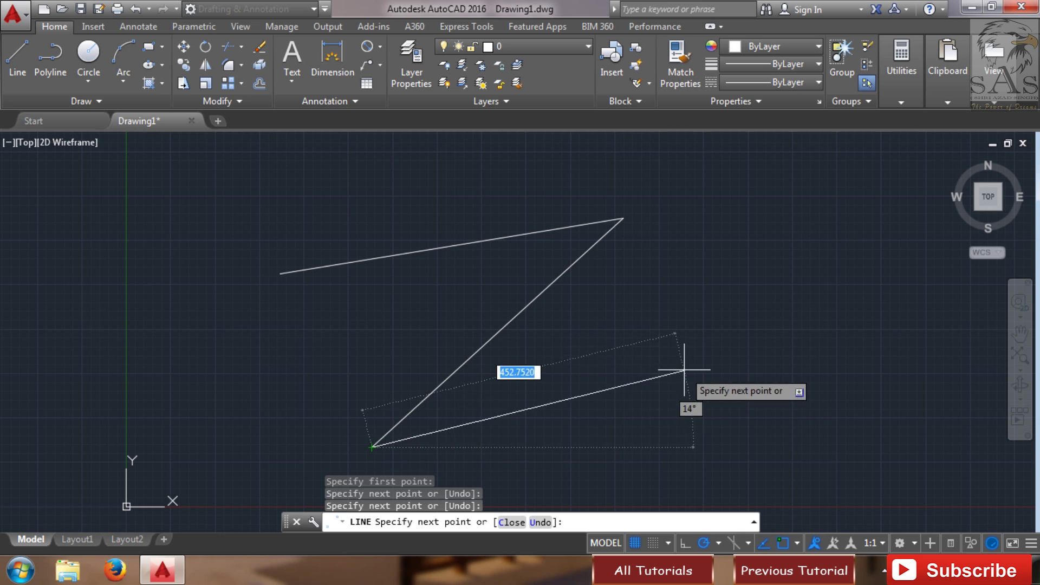
{"action": "key", "text": "Escape"}
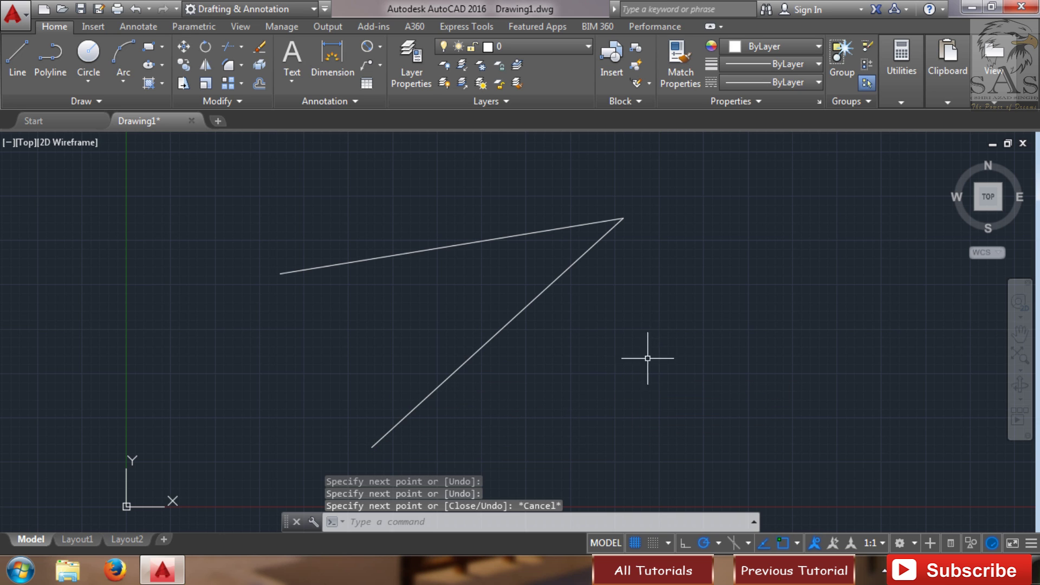
- Draw a horizontal line about 370 units long to the right of the angled lines with Ortho mode on
{"action": "left_click", "coordinate": [20, 57]}
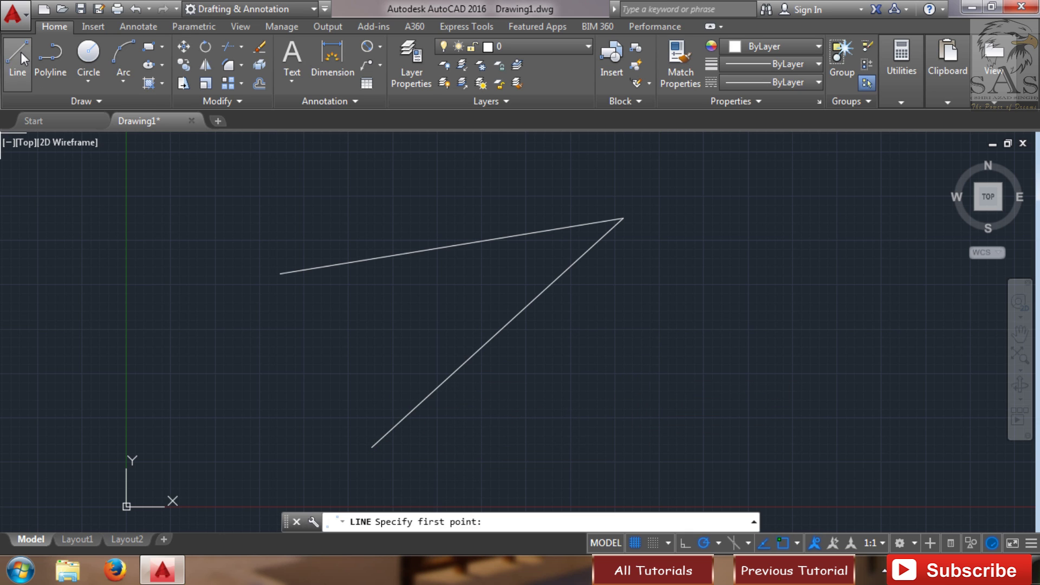
{"action": "left_click", "coordinate": [644, 355]}
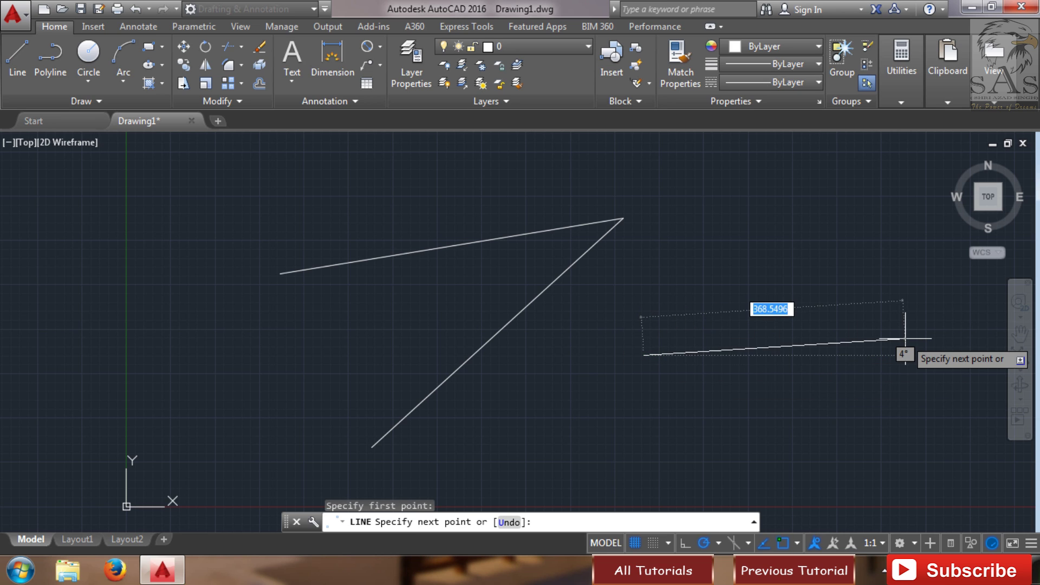
{"action": "key", "text": "F8"}
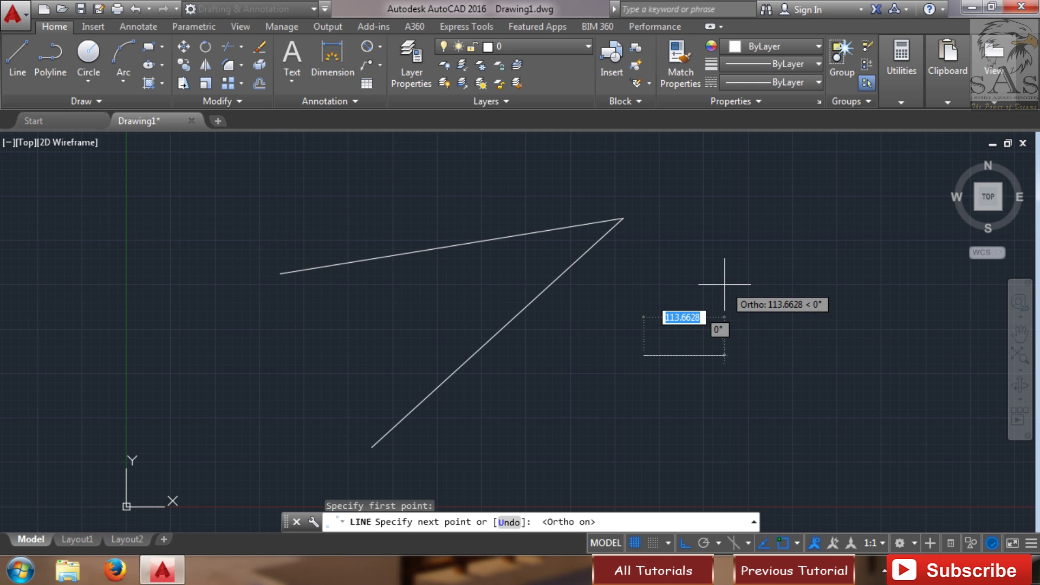
{"action": "left_click", "coordinate": [907, 347]}
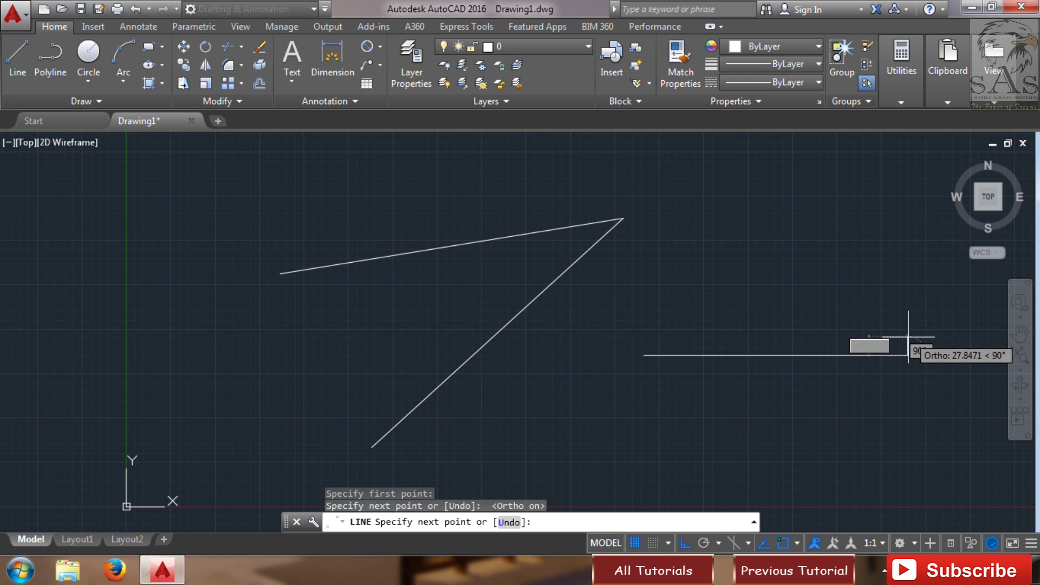
{"action": "key", "text": "Escape"}
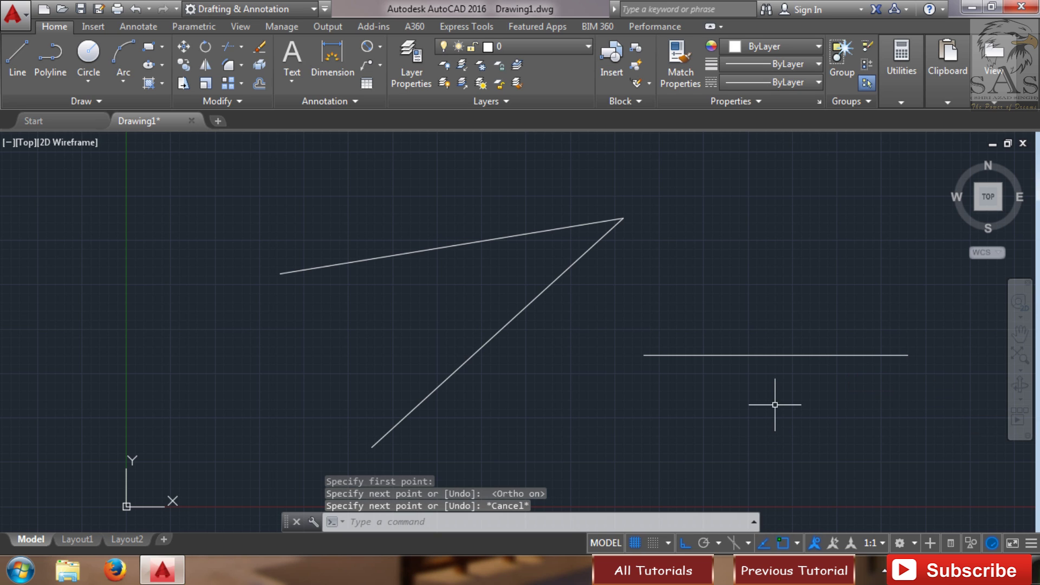
{"action": "left_click", "coordinate": [838, 322]}
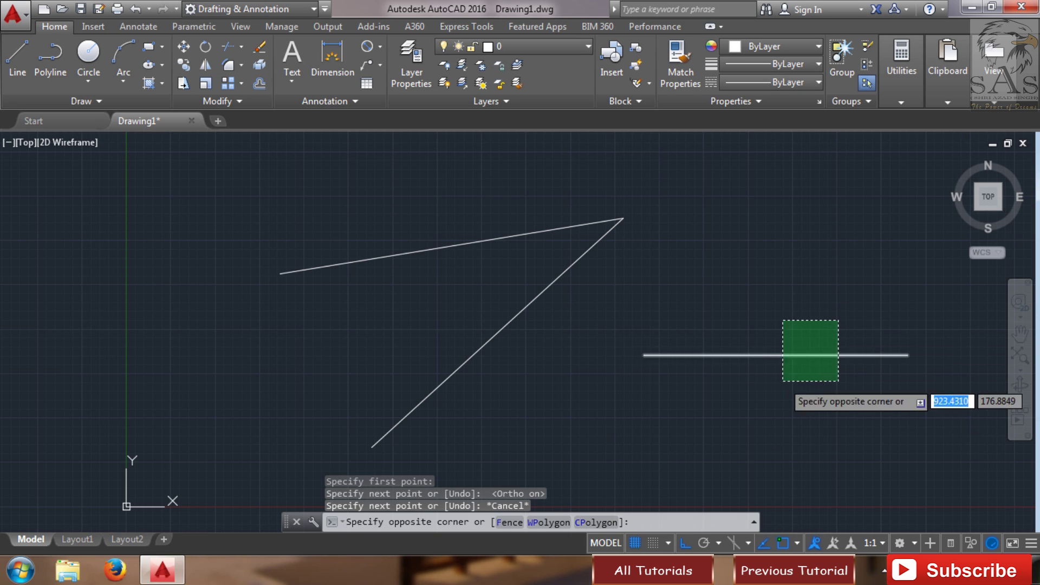
{"action": "left_click", "coordinate": [784, 385]}
{"action": "key", "text": "Escape"}
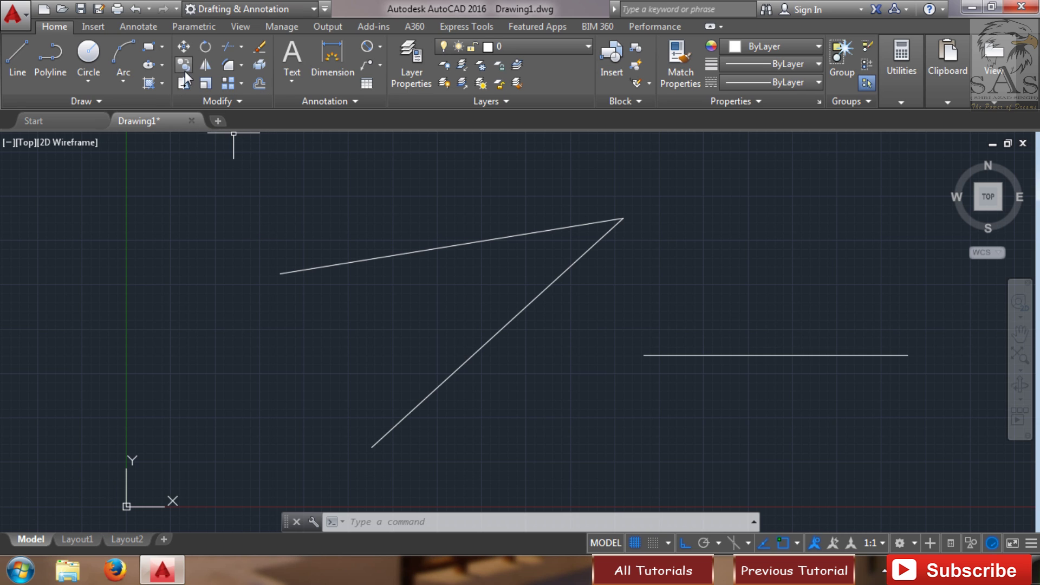
{"action": "mouse_move", "coordinate": [162, 25]}
{"action": "left_mouse_down"}
{"action": "mouse_move", "coordinate": [267, 111]}
{"action": "mouse_move", "coordinate": [298, 117]}
{"action": "left_mouse_up"}
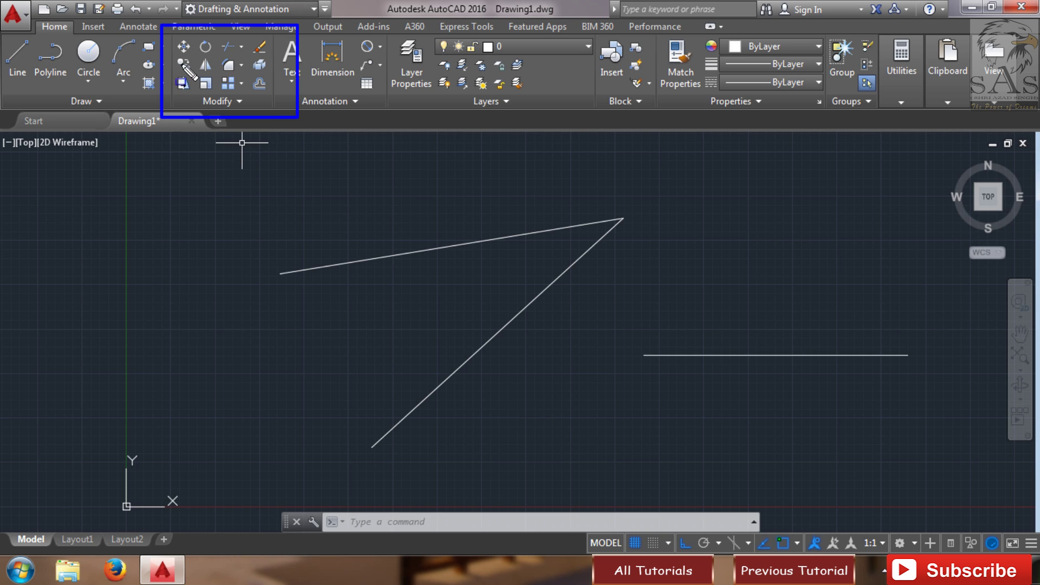
{"action": "left_click_drag", "start_coordinate": [188, 79], "coordinate": [203, 79]}
{"action": "key", "text": "Escape"}
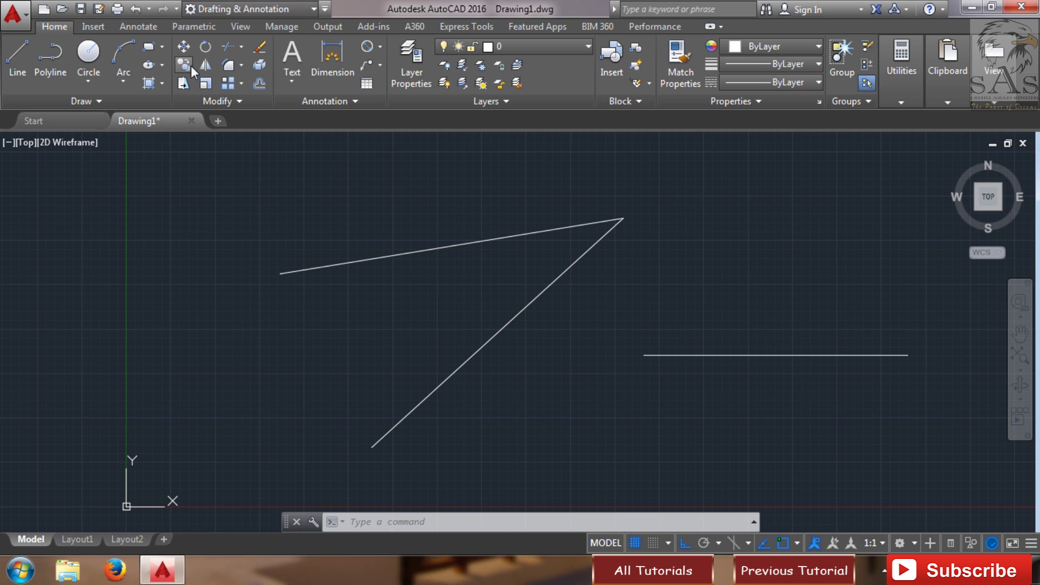
- Copy the horizontal line about 95 units straight down, using its left endpoint as the base point
{"action": "left_click", "coordinate": [183, 65]}
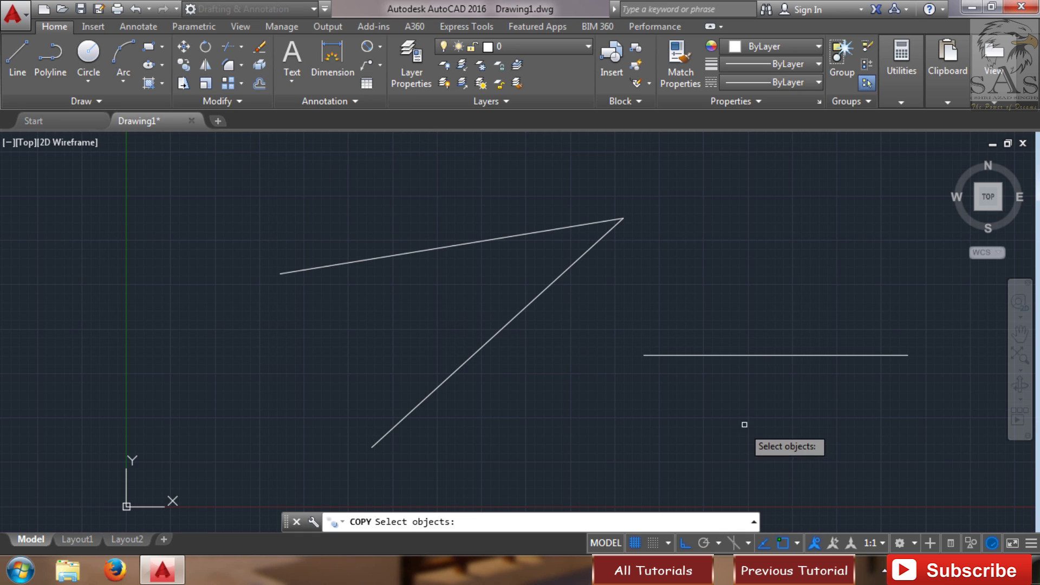
{"action": "left_click", "coordinate": [767, 355]}
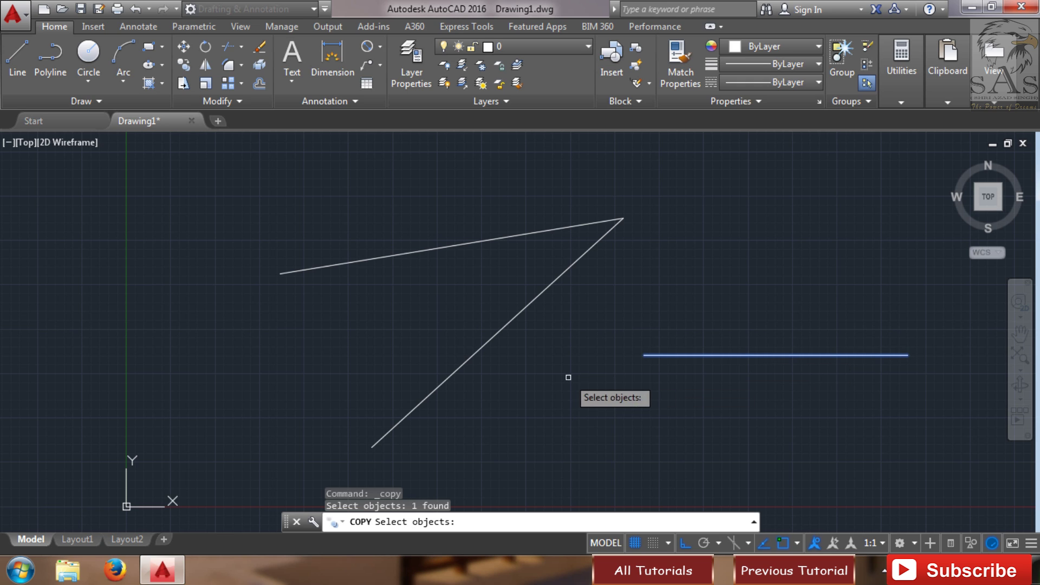
{"action": "key", "text": "Return"}
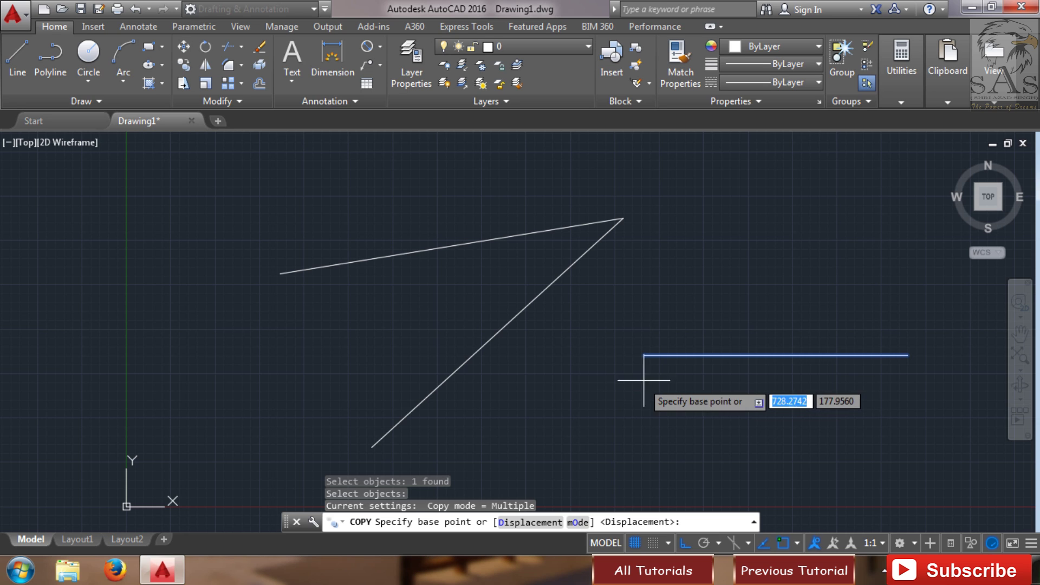
{"action": "left_click", "coordinate": [643, 356]}
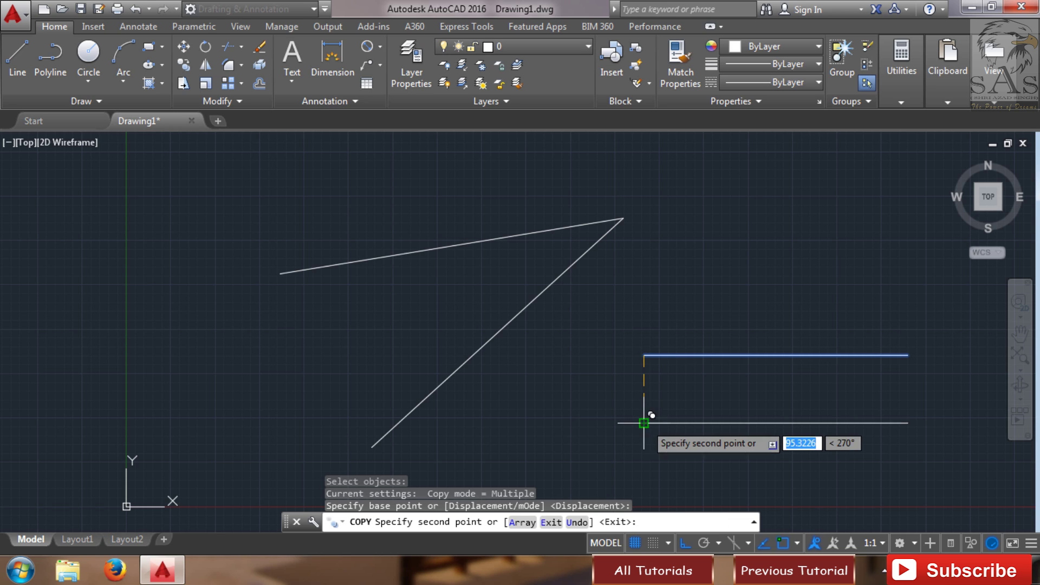
{"action": "left_click", "coordinate": [645, 423]}
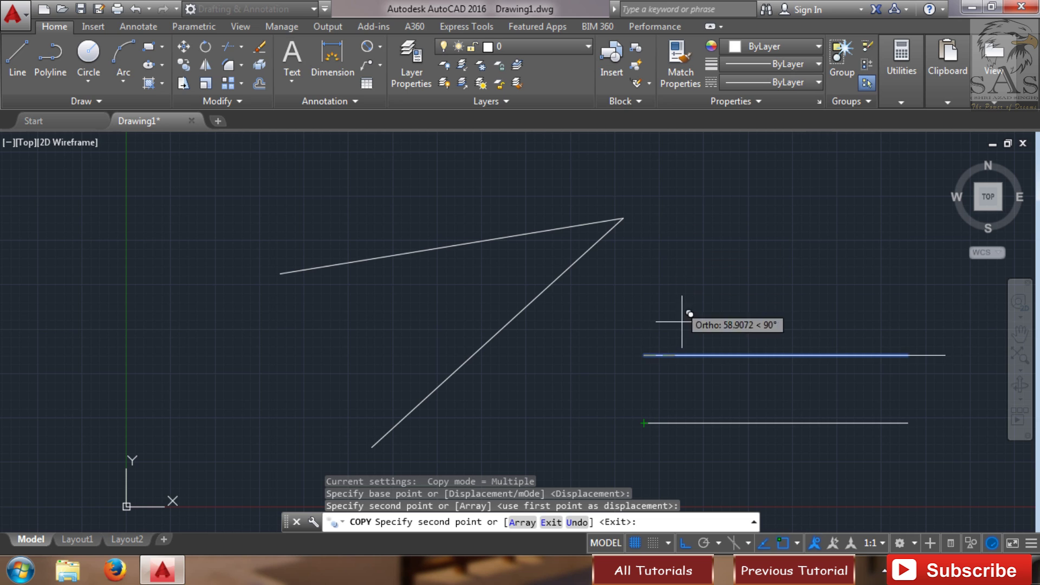
{"action": "right_click", "coordinate": [662, 457]}
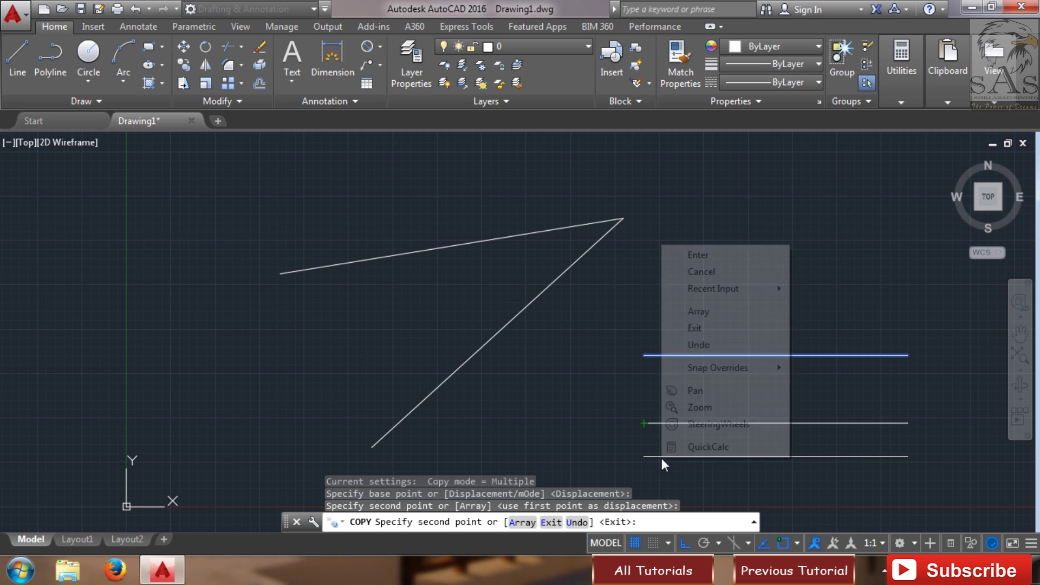
{"action": "left_click", "coordinate": [737, 263]}
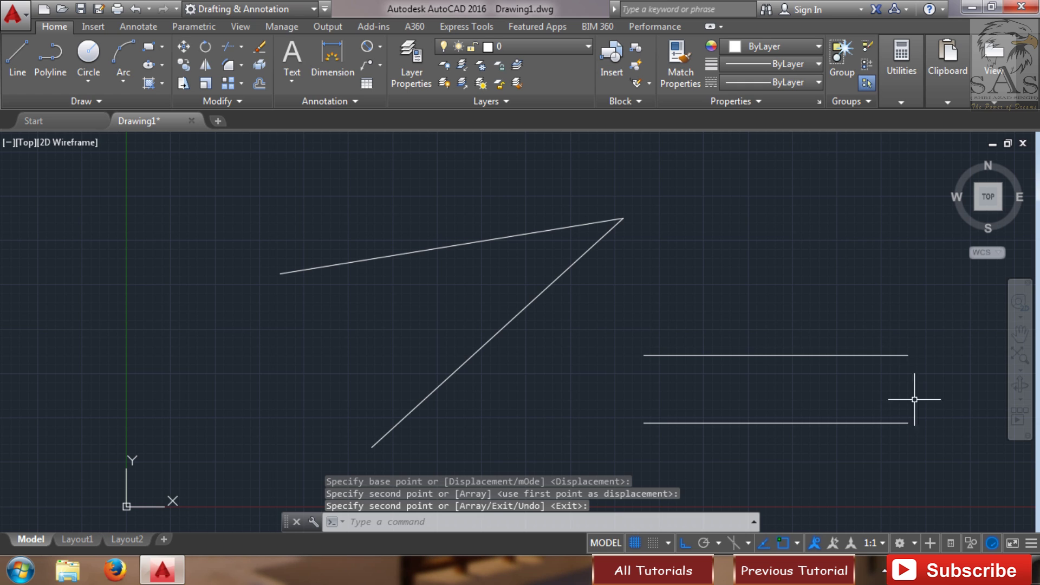
{"action": "left_click", "coordinate": [914, 330]}
{"action": "left_click", "coordinate": [828, 455]}
{"action": "key", "text": "Escape"}
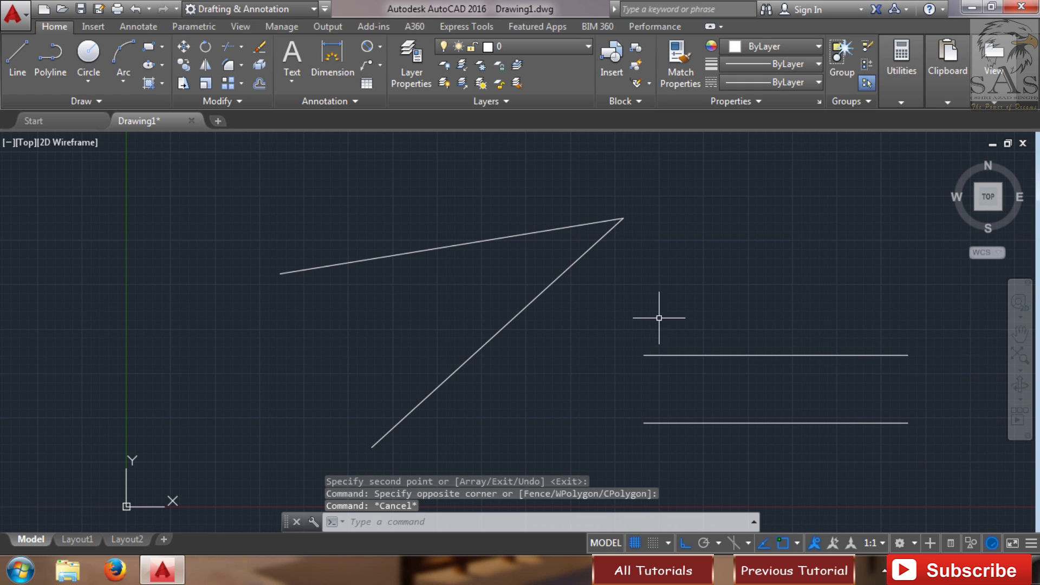
- Draw a two-point (2P) circle whose diameter spans the left endpoints of the two parallel horizontal lines
{"action": "type", "text": "c"}
{"action": "key", "text": "space"}
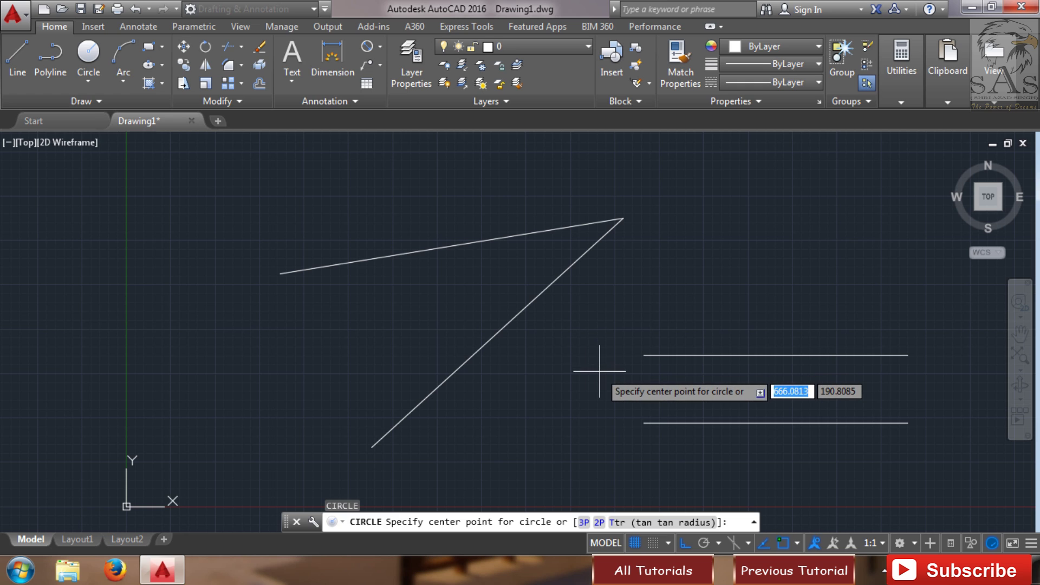
{"action": "right_click", "coordinate": [563, 327]}
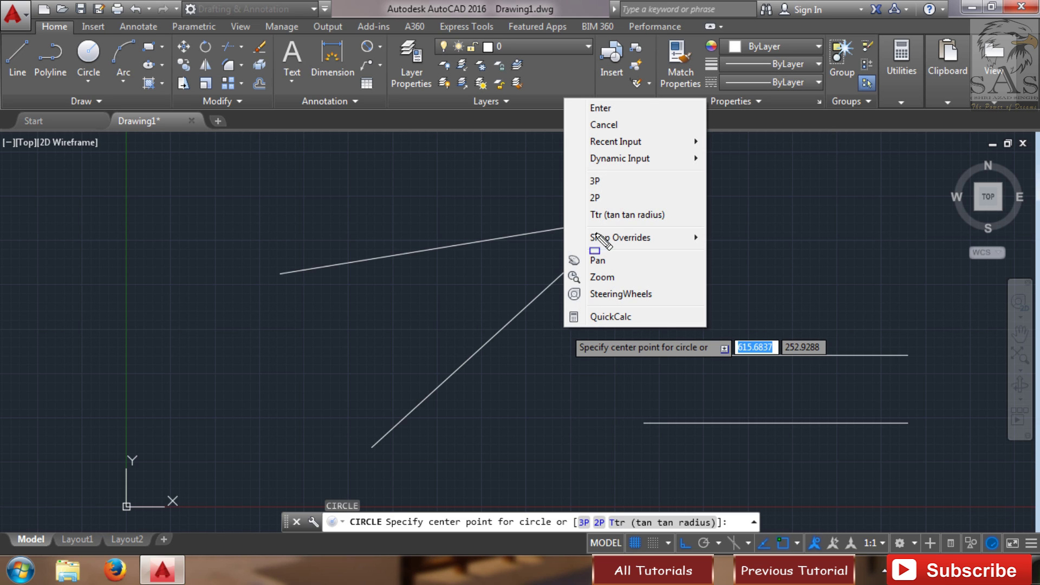
{"action": "mouse_move", "coordinate": [575, 158]}
{"action": "left_mouse_down"}
{"action": "mouse_move", "coordinate": [596, 221]}
{"action": "mouse_move", "coordinate": [685, 241]}
{"action": "left_mouse_up"}
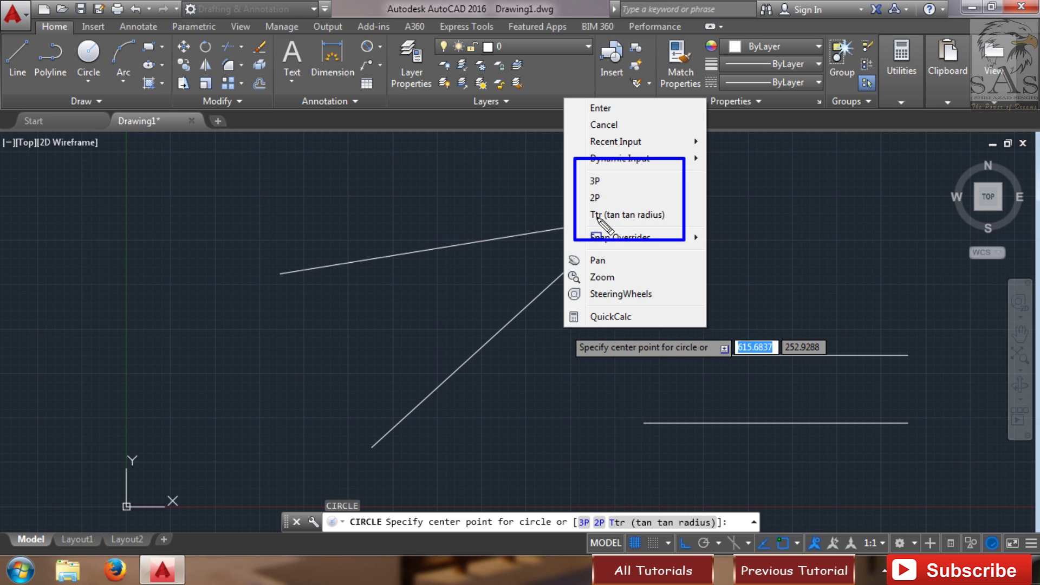
{"action": "key", "text": "Escape"}
{"action": "right_click", "coordinate": [627, 328]}
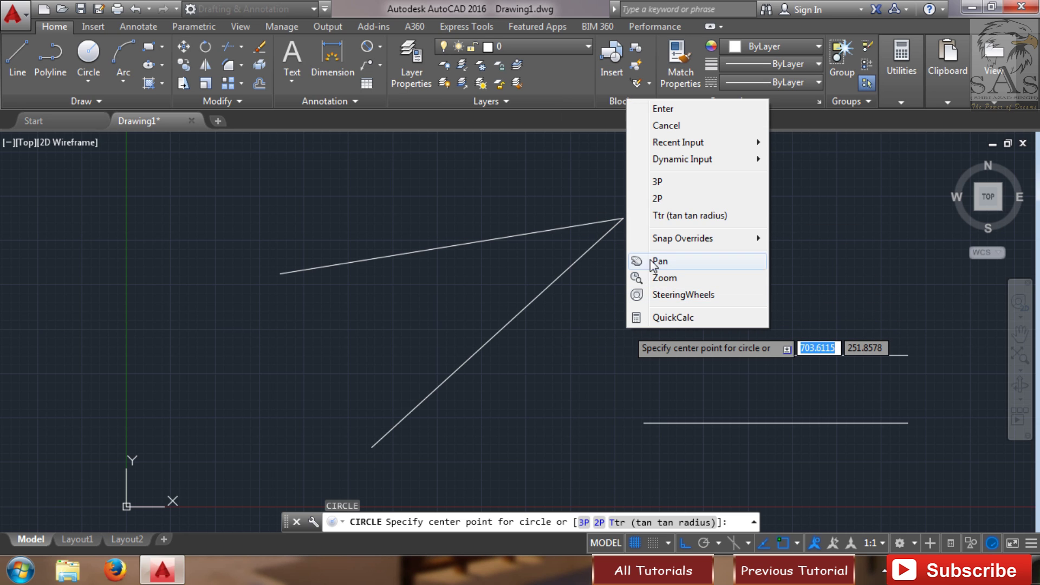
{"action": "left_click", "coordinate": [658, 199]}
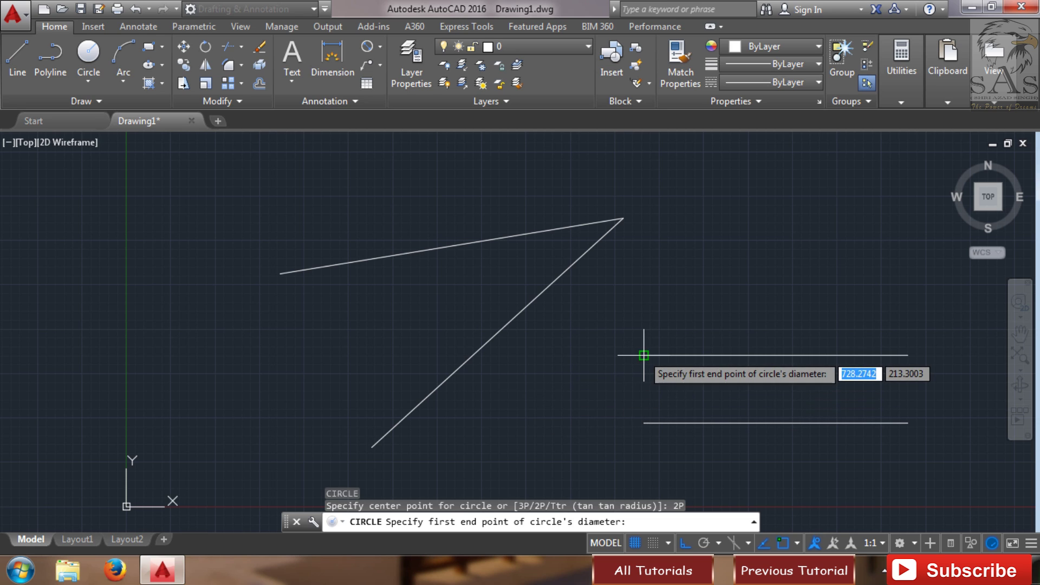
{"action": "left_click", "coordinate": [644, 356]}
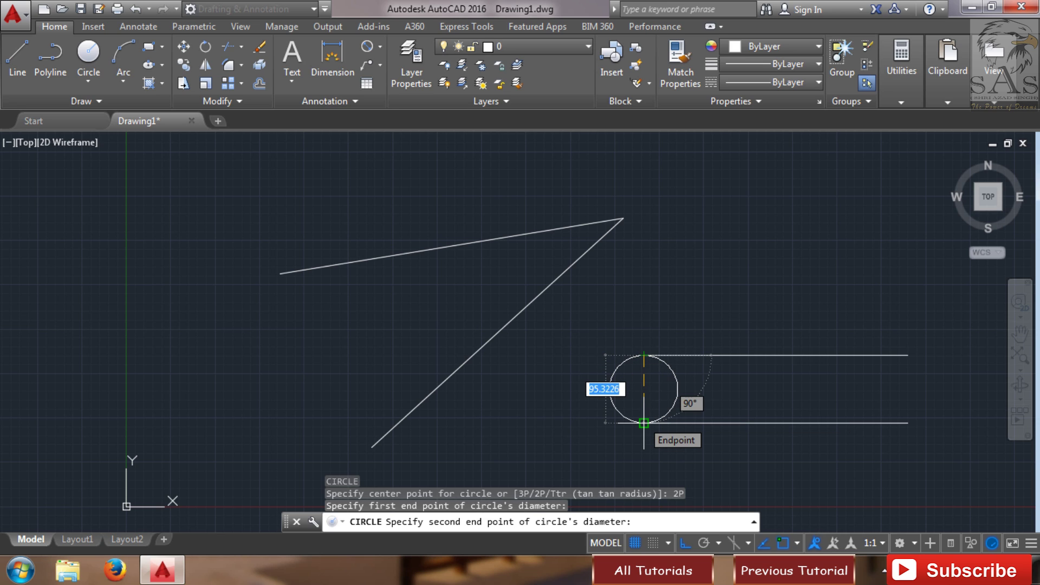
{"action": "left_click", "coordinate": [643, 423]}
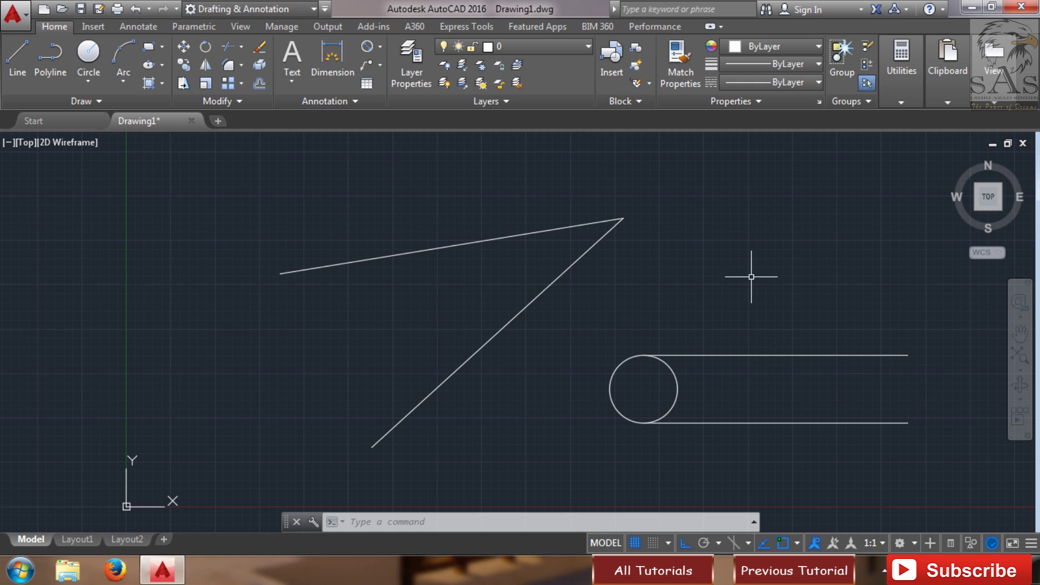
- Draw another 2P circle whose diameter spans the right endpoints of the two parallel horizontal lines
{"action": "key", "text": "space"}
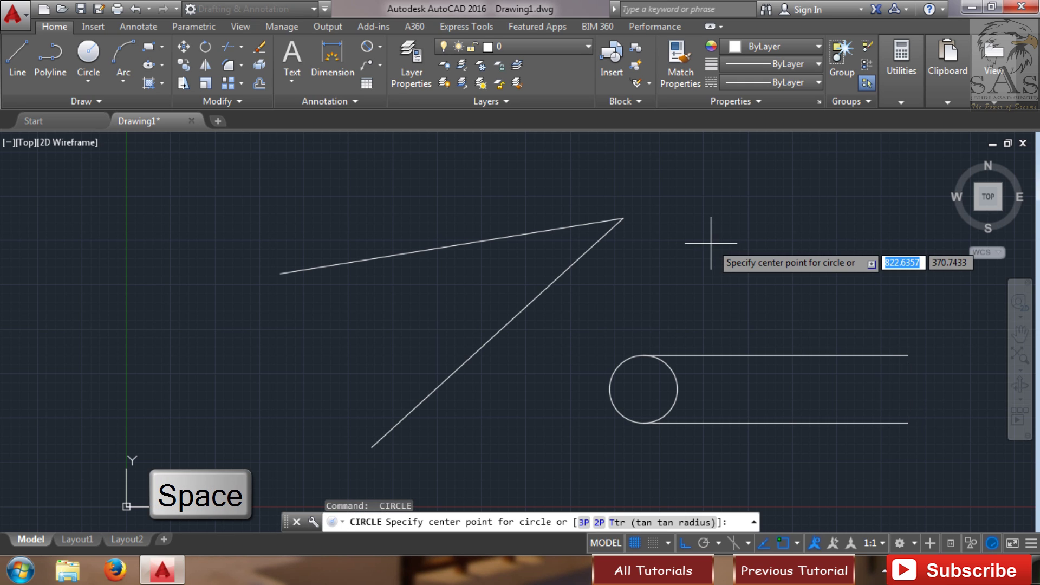
{"action": "right_click", "coordinate": [654, 239]}
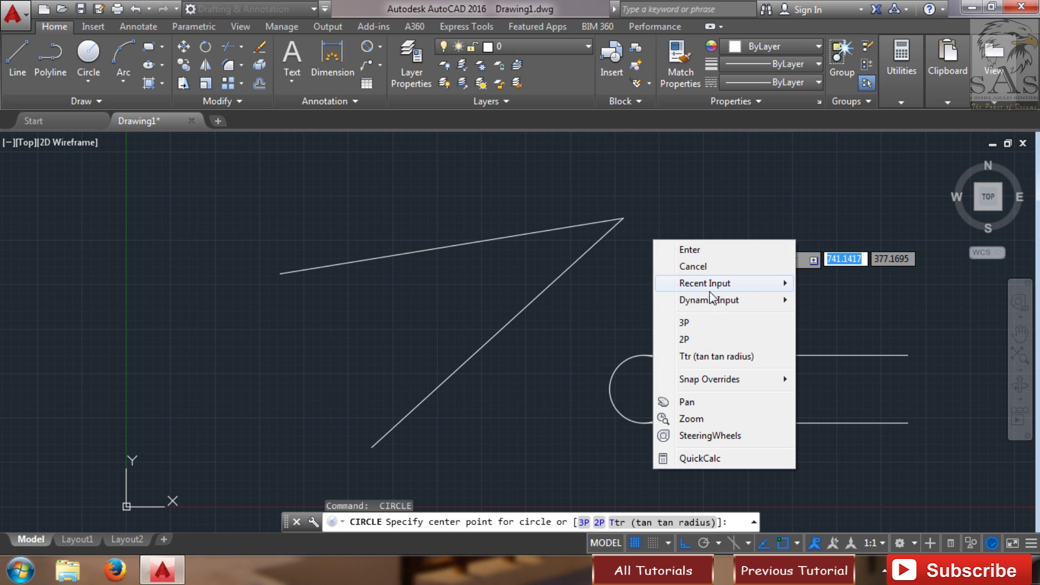
{"action": "left_click", "coordinate": [726, 340]}
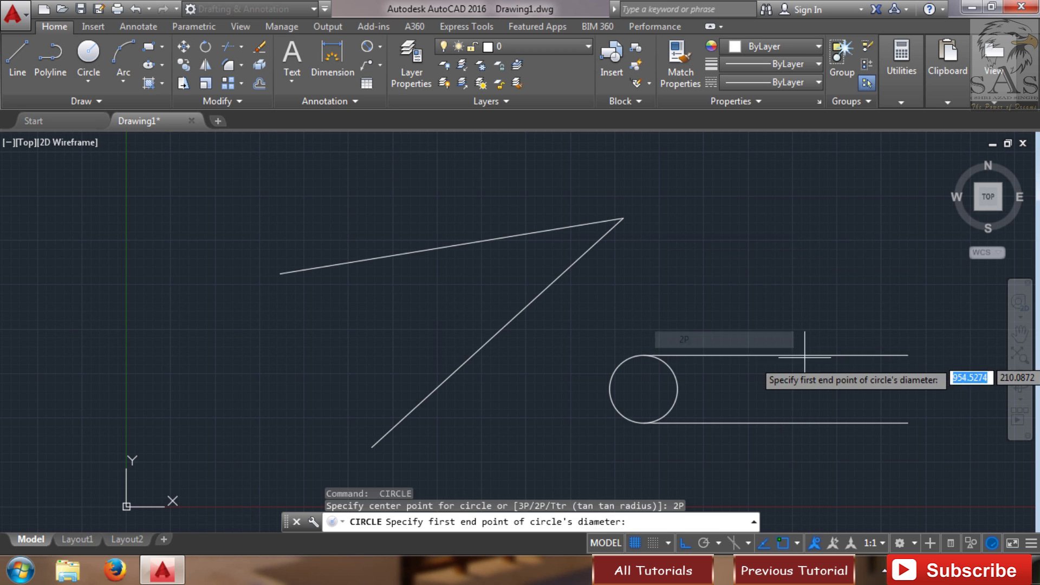
{"action": "left_click", "coordinate": [908, 356]}
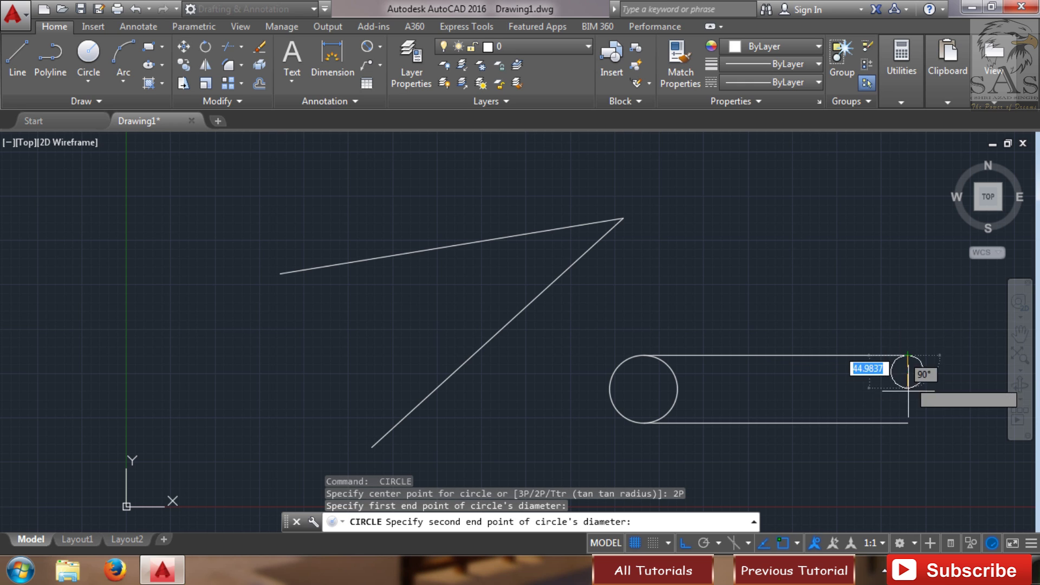
{"action": "left_click", "coordinate": [908, 423]}
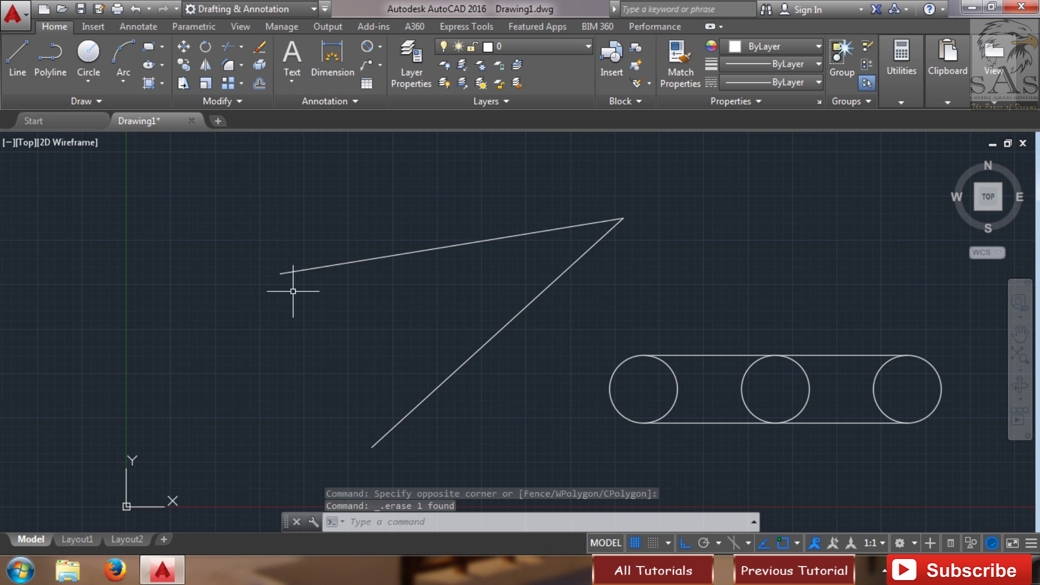
- Draw a two-point (2P) circle whose diameter spans the open left endpoints of the two angled lines
{"action": "left_click", "coordinate": [85, 59]}
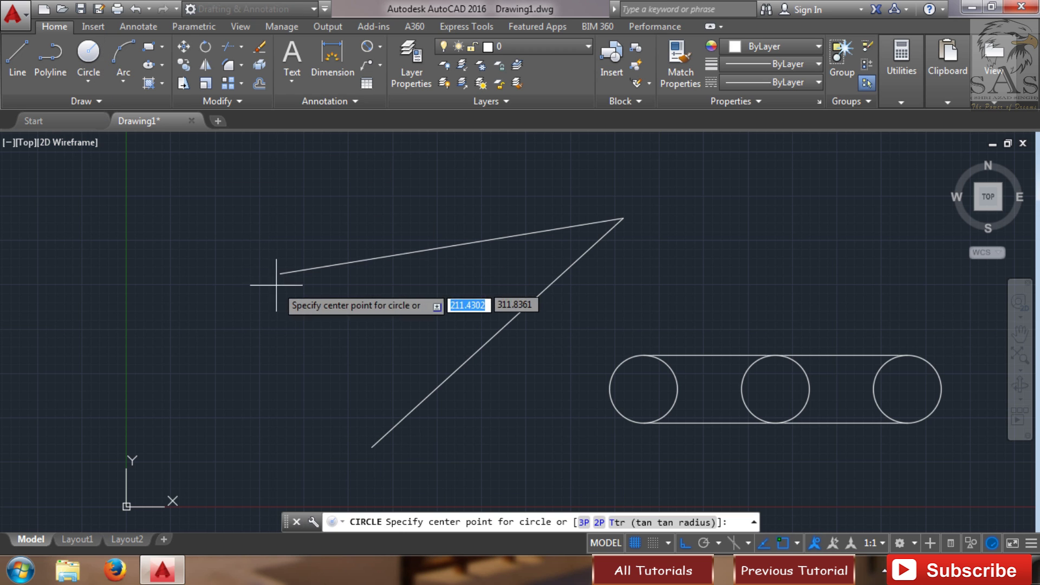
{"action": "right_click", "coordinate": [259, 318]}
{"action": "left_click", "coordinate": [292, 417]}
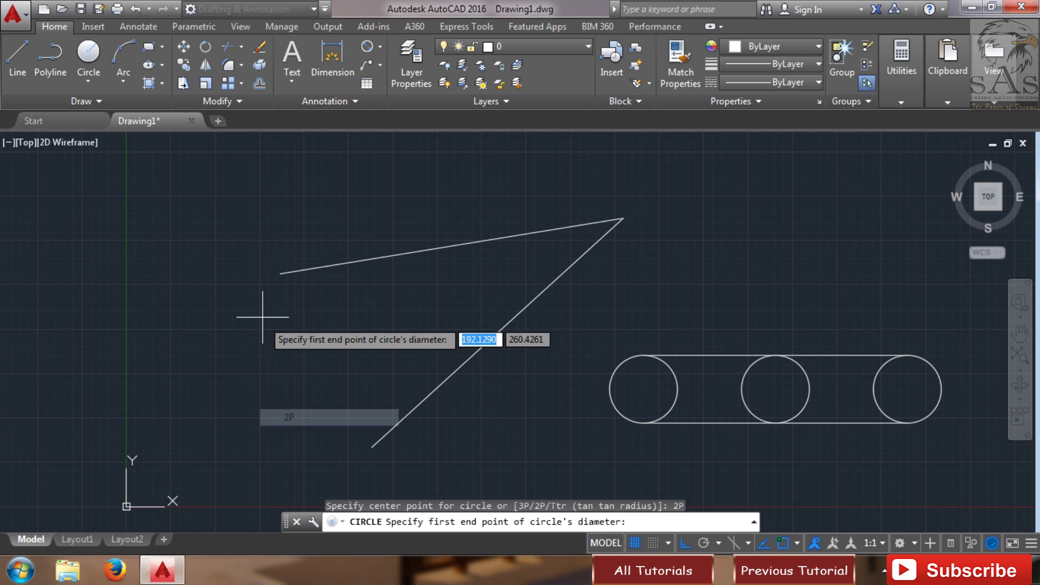
{"action": "left_click", "coordinate": [280, 273]}
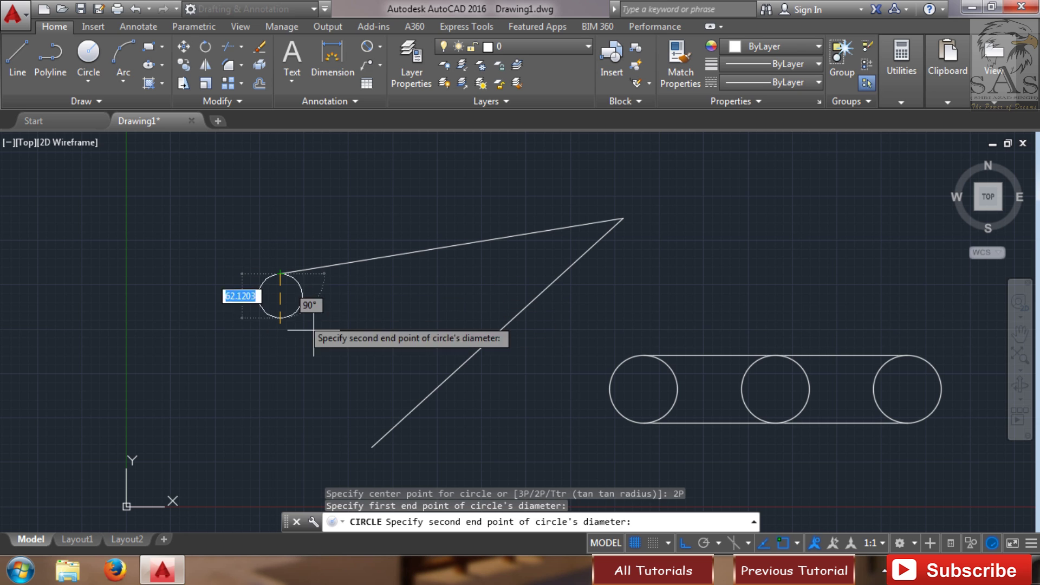
{"action": "left_click", "coordinate": [372, 447]}
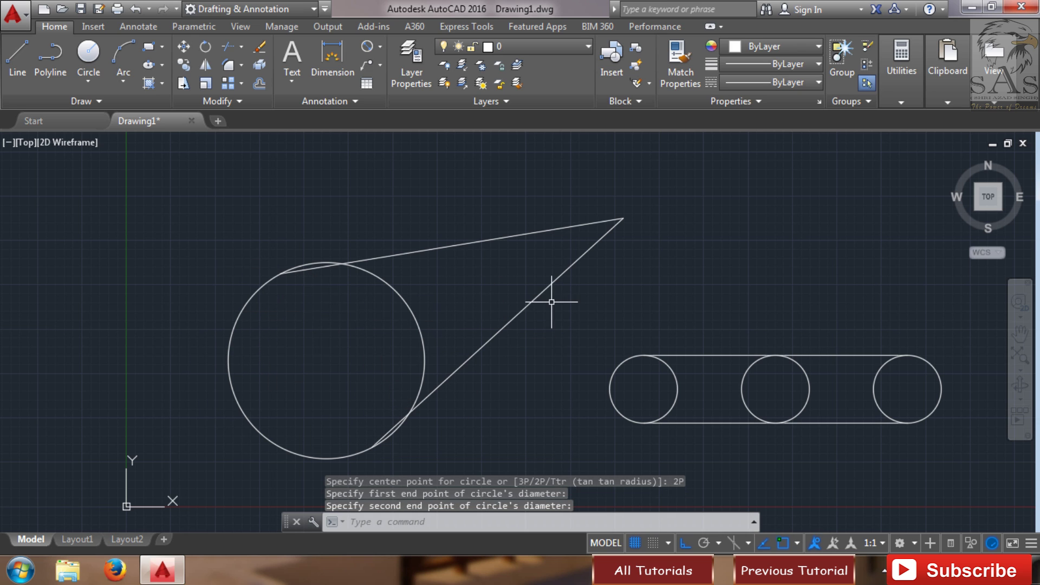
- Erase all the lines and circles from the drawing area
{"action": "left_click", "coordinate": [833, 209]}
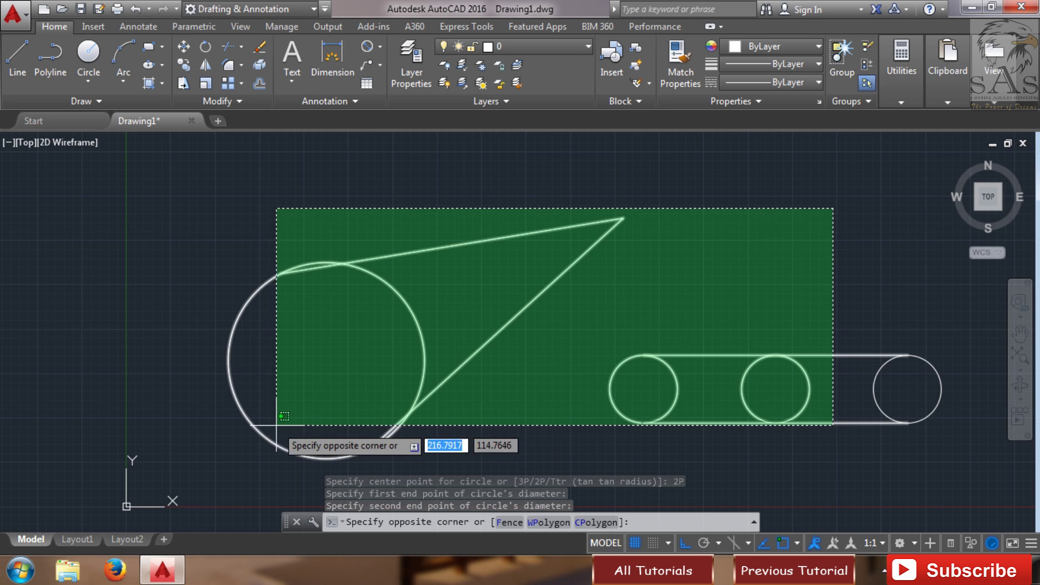
{"action": "left_click", "coordinate": [277, 425]}
{"action": "key", "text": "Delete"}
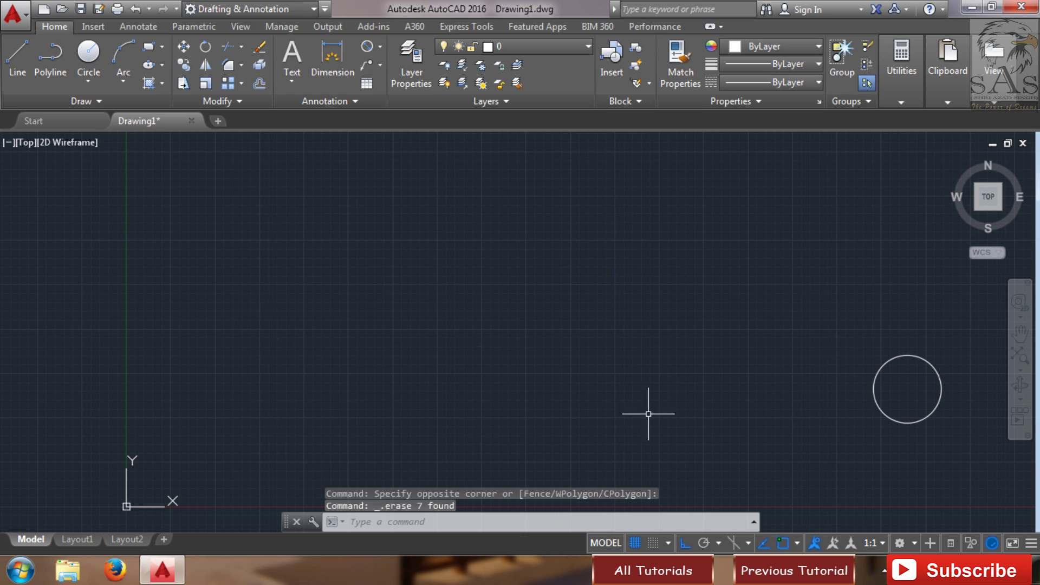
{"action": "left_click", "coordinate": [970, 359]}
{"action": "left_click", "coordinate": [833, 418]}
{"action": "key", "text": "Delete"}
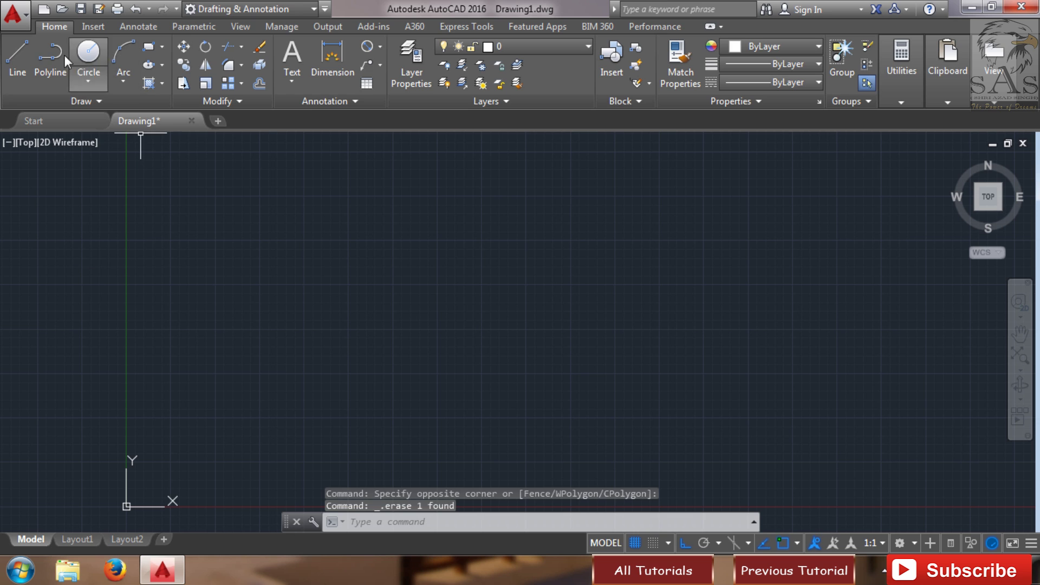
- Draw a closed triangle with a horizontal base and its apex above, using the Line command with Ortho mode off
{"action": "left_click", "coordinate": [19, 54]}
{"action": "left_click", "coordinate": [357, 203]}
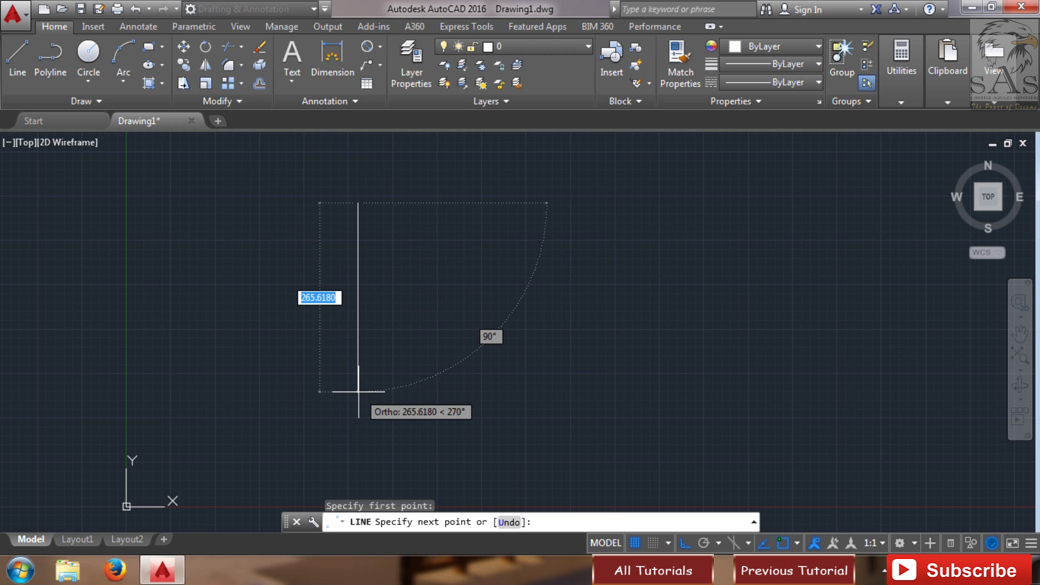
{"action": "key", "text": "F8"}
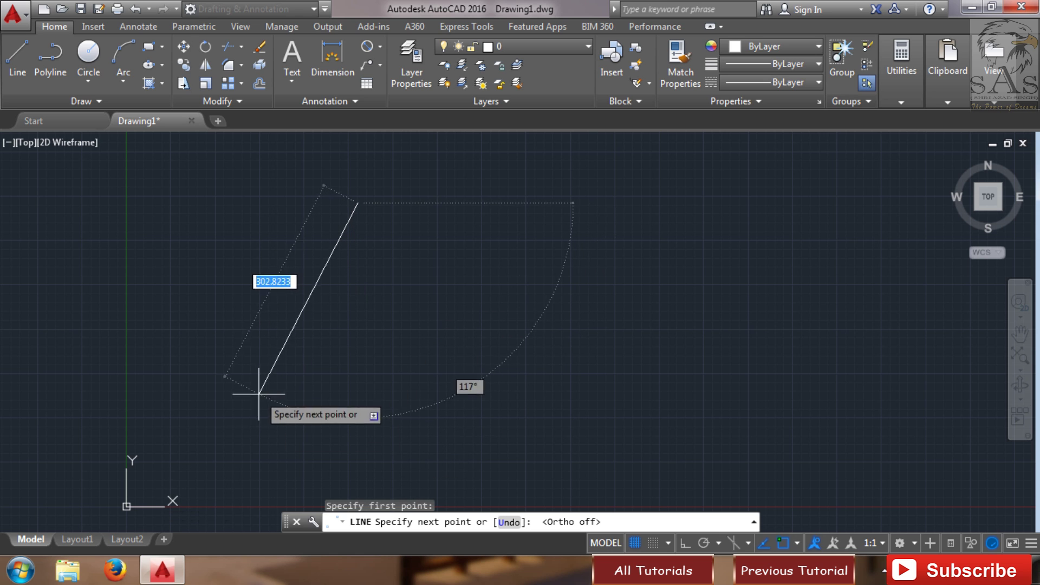
{"action": "left_click", "coordinate": [244, 432]}
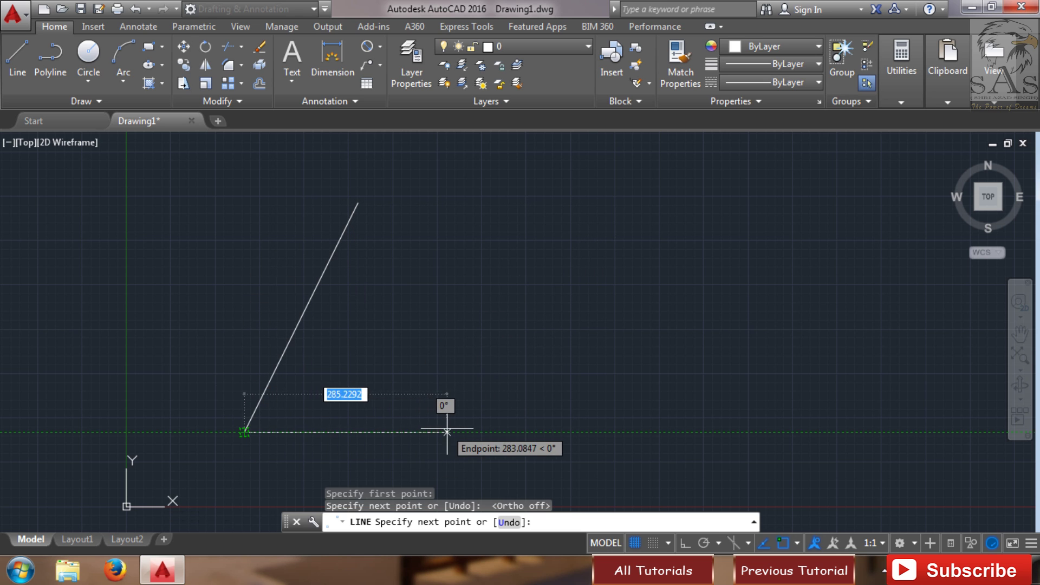
{"action": "left_click", "coordinate": [489, 431]}
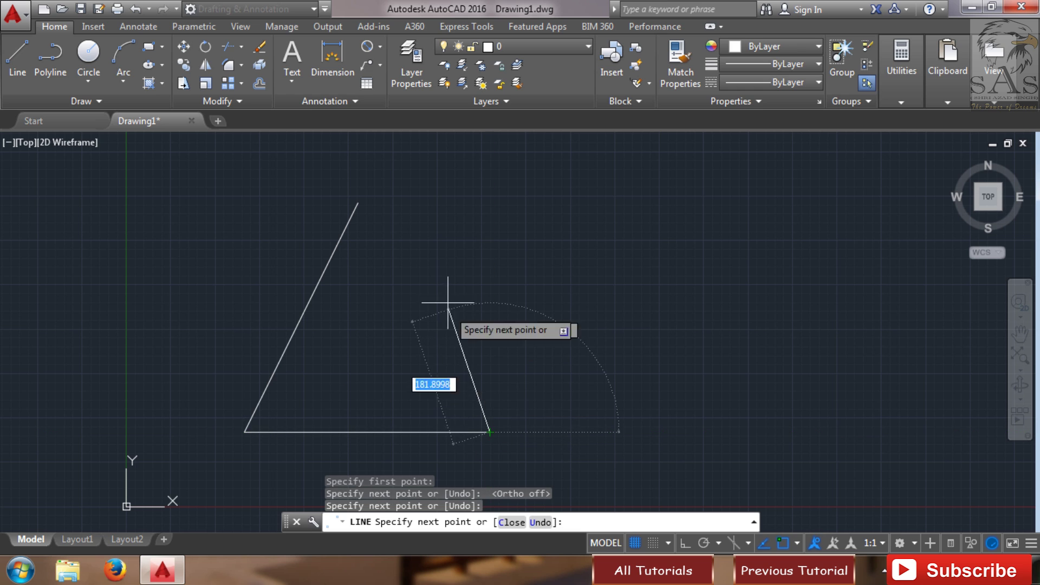
{"action": "left_click", "coordinate": [359, 204]}
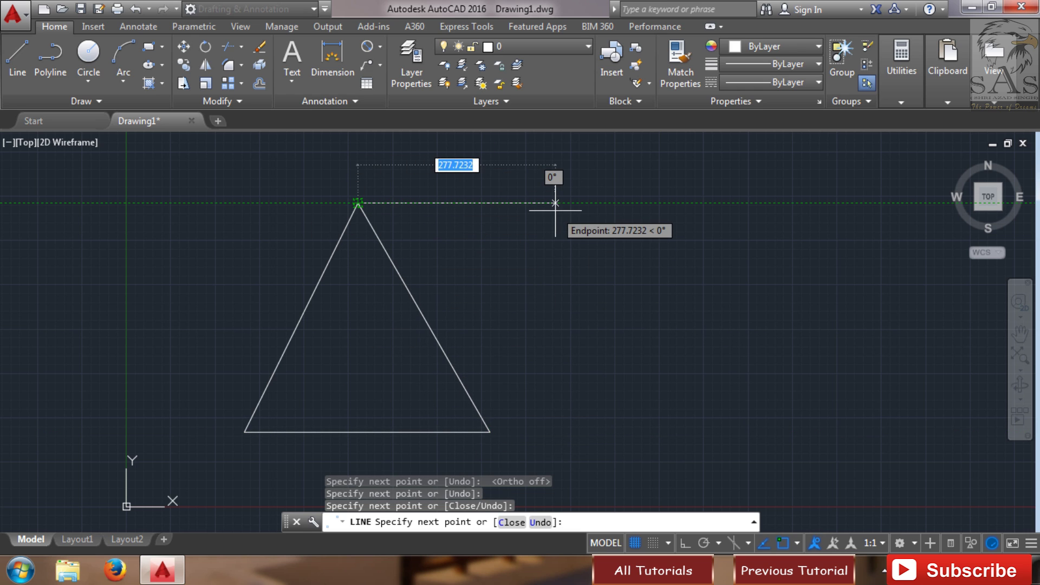
{"action": "key", "text": "Escape"}
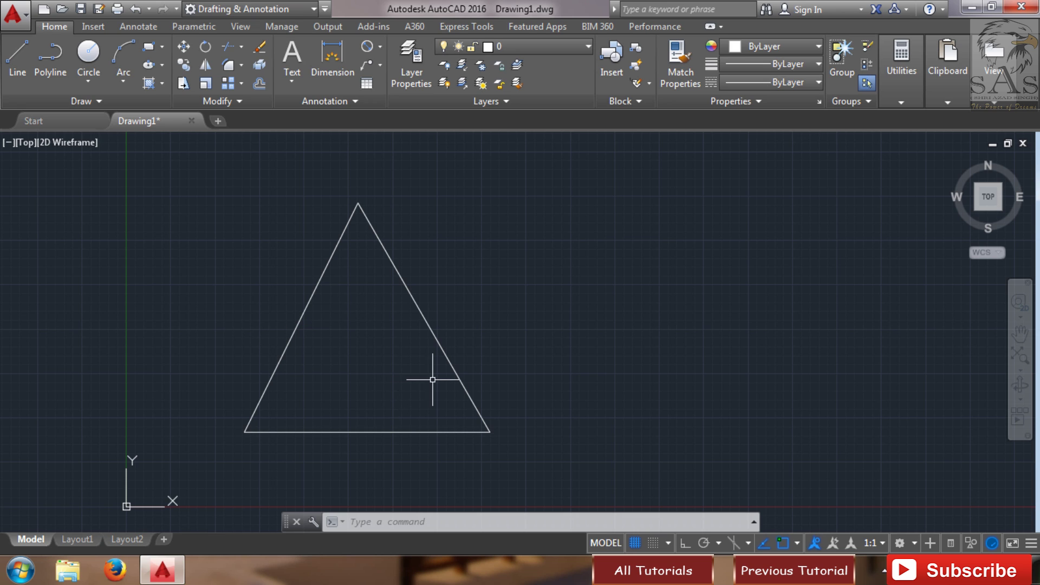
{"action": "key", "text": "Return"}
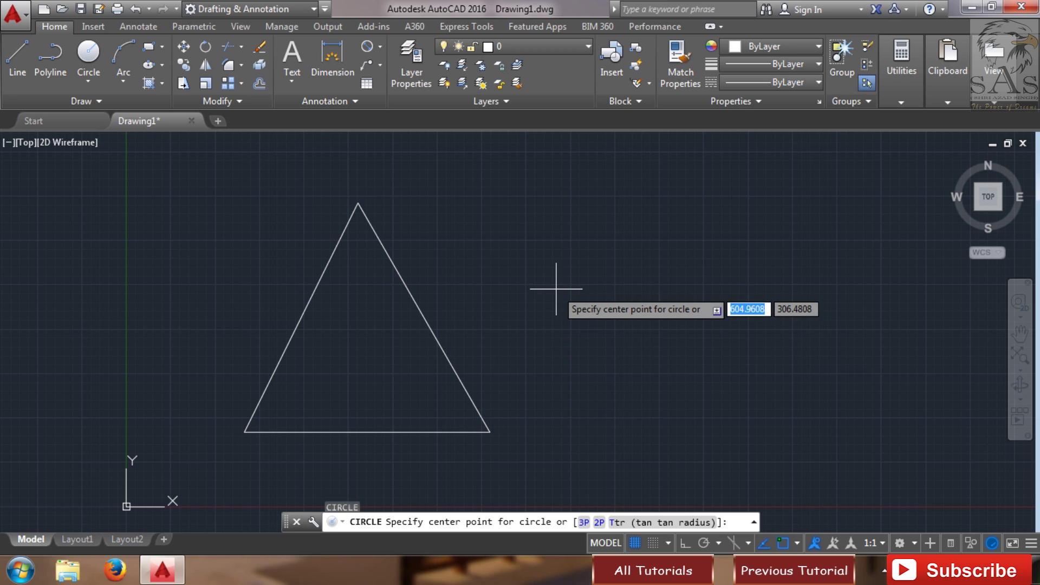
{"action": "right_click", "coordinate": [493, 229]}
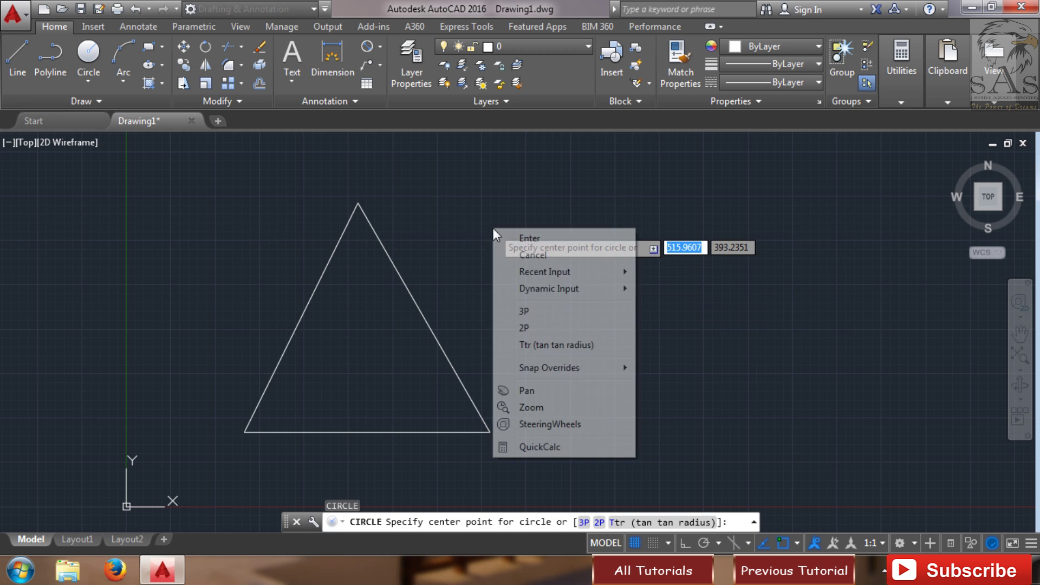
{"action": "left_click", "coordinate": [524, 310]}
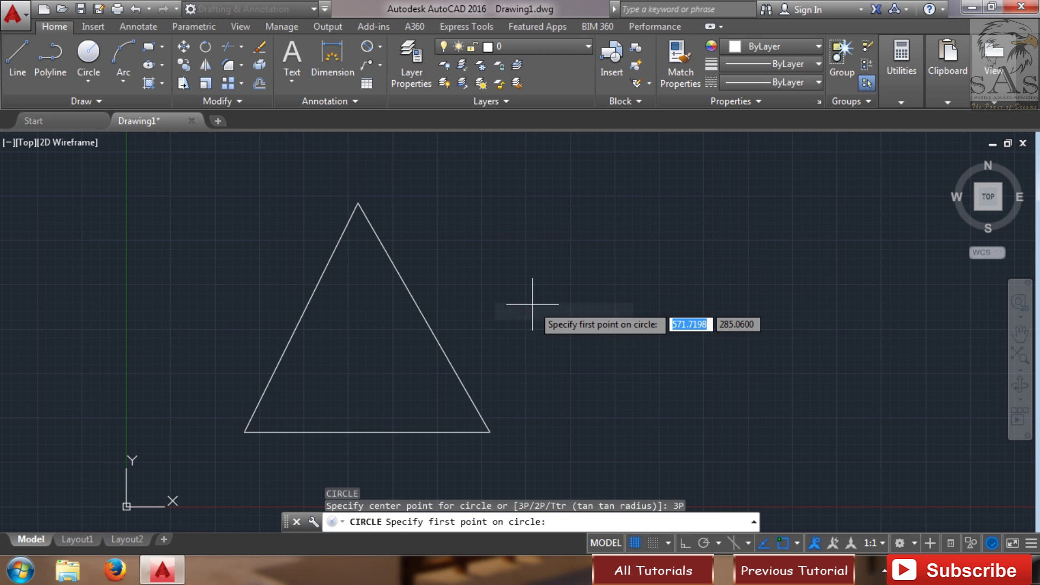
- Draw a three-point circle inside the triangle through points on its left side, base and right side
{"action": "left_click", "coordinate": [88, 82]}
{"action": "left_click", "coordinate": [117, 204]}
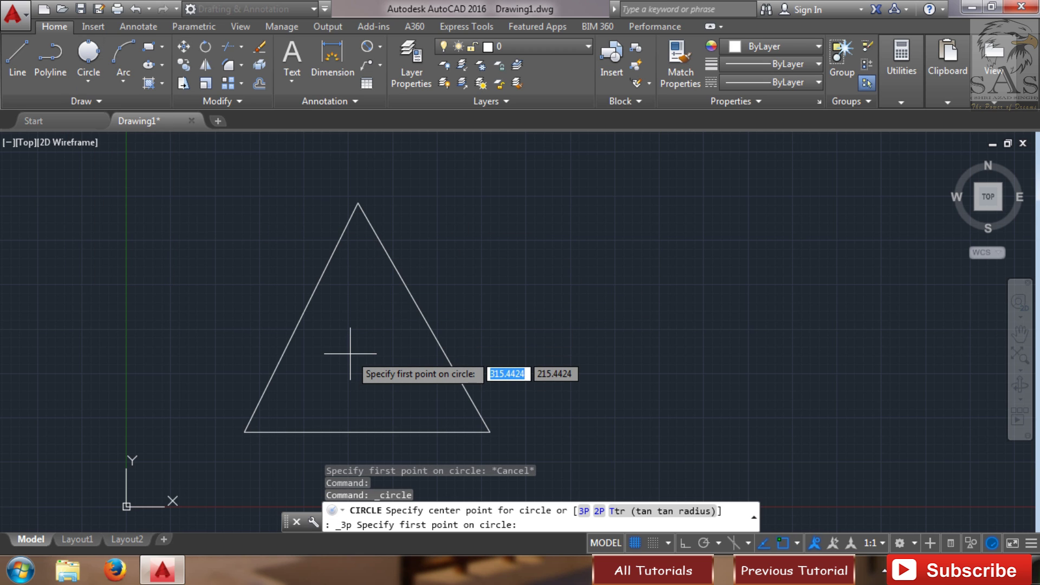
{"action": "left_click", "coordinate": [297, 322]}
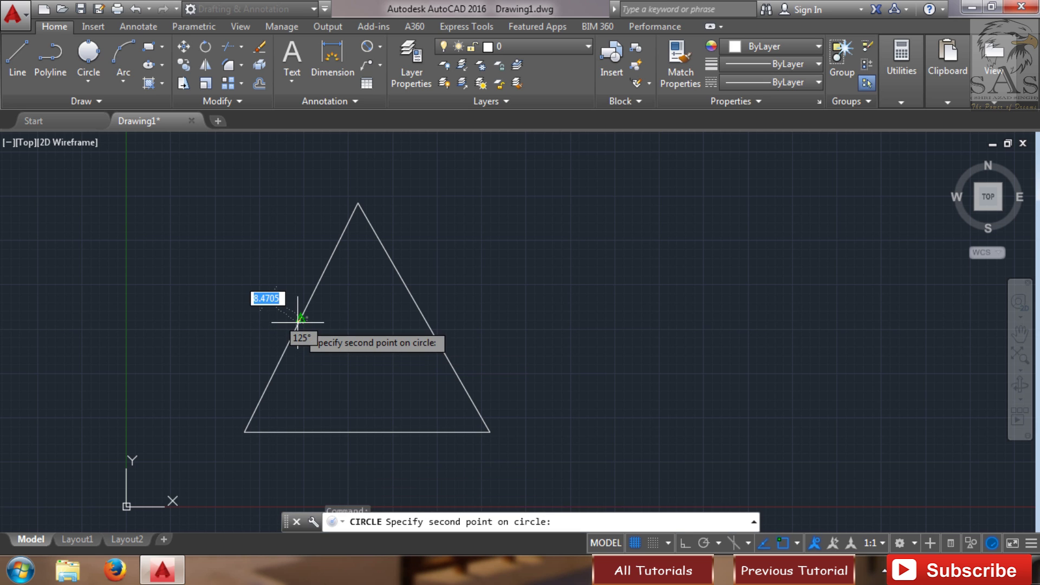
{"action": "left_click", "coordinate": [368, 432]}
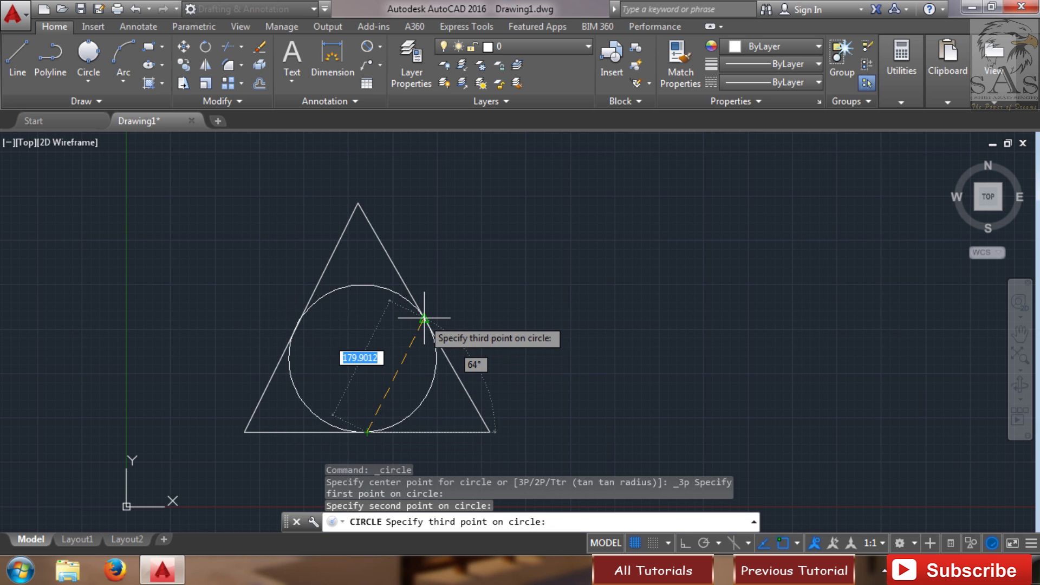
{"action": "left_click", "coordinate": [425, 323]}
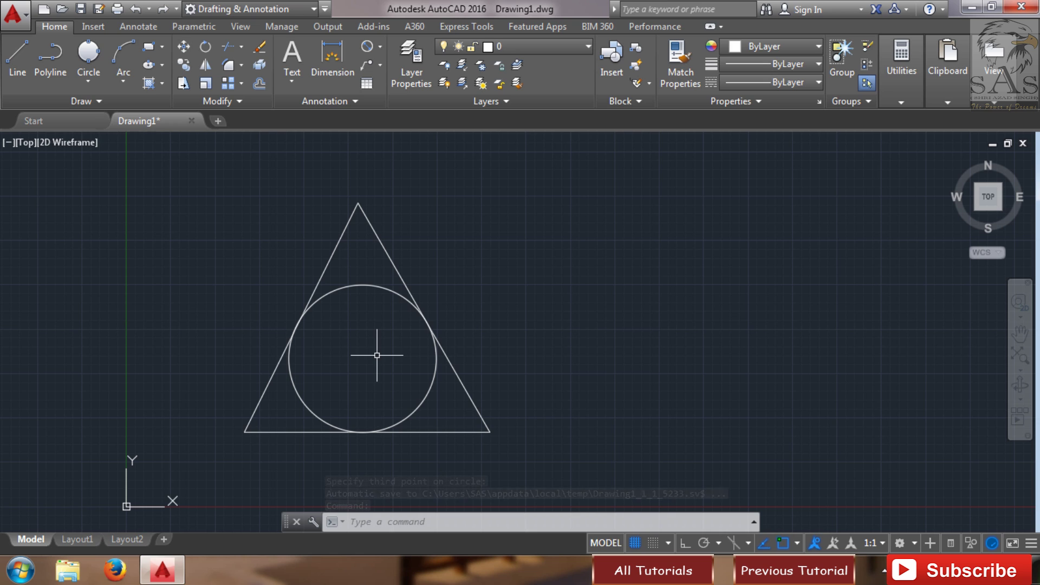
- Draw a three-point circle around the triangle through its apex and its two base corners
{"action": "left_click", "coordinate": [87, 80]}
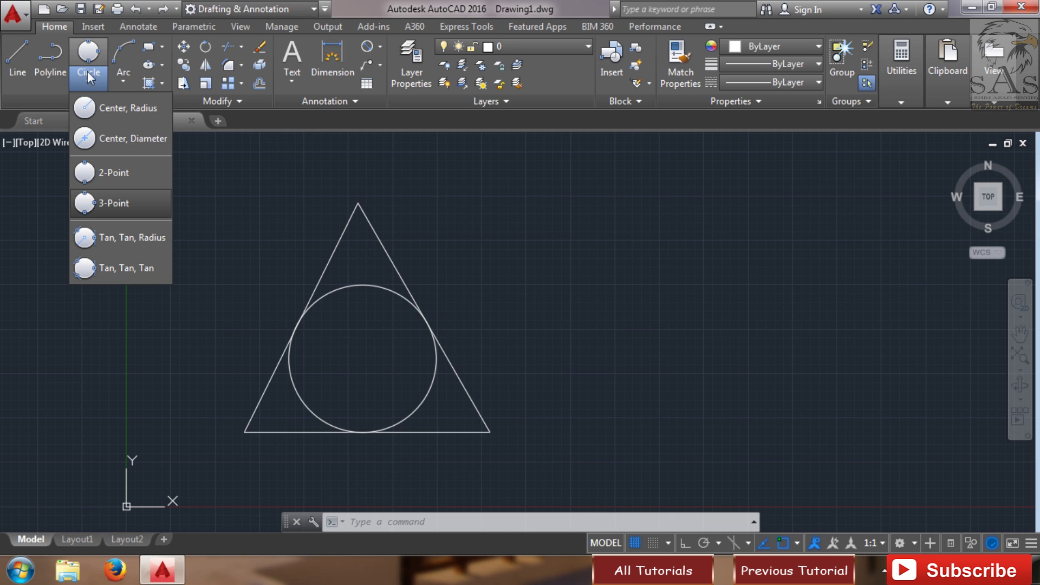
{"action": "left_click", "coordinate": [88, 57]}
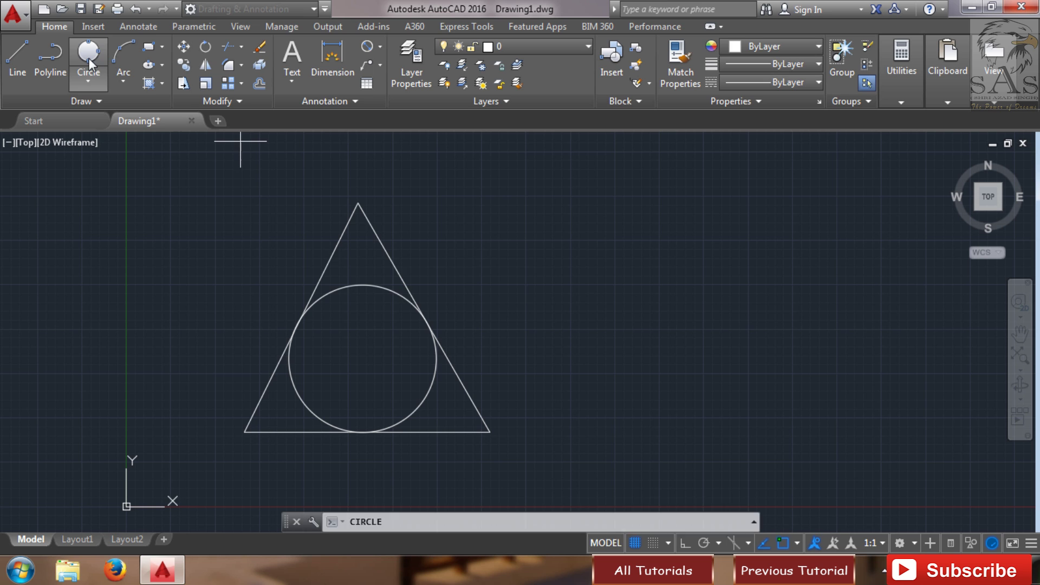
{"action": "left_click", "coordinate": [357, 201]}
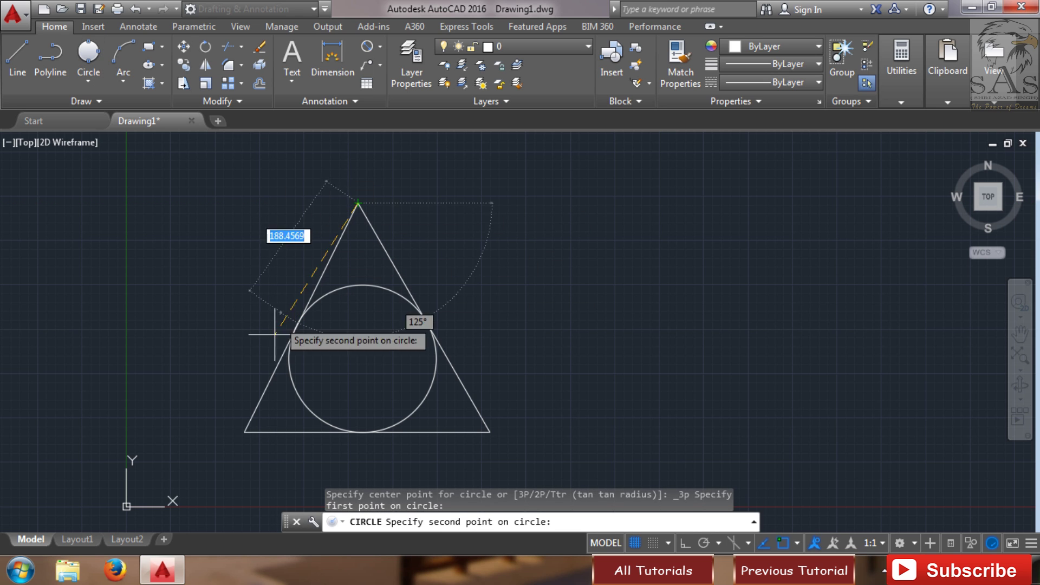
{"action": "left_click", "coordinate": [243, 426]}
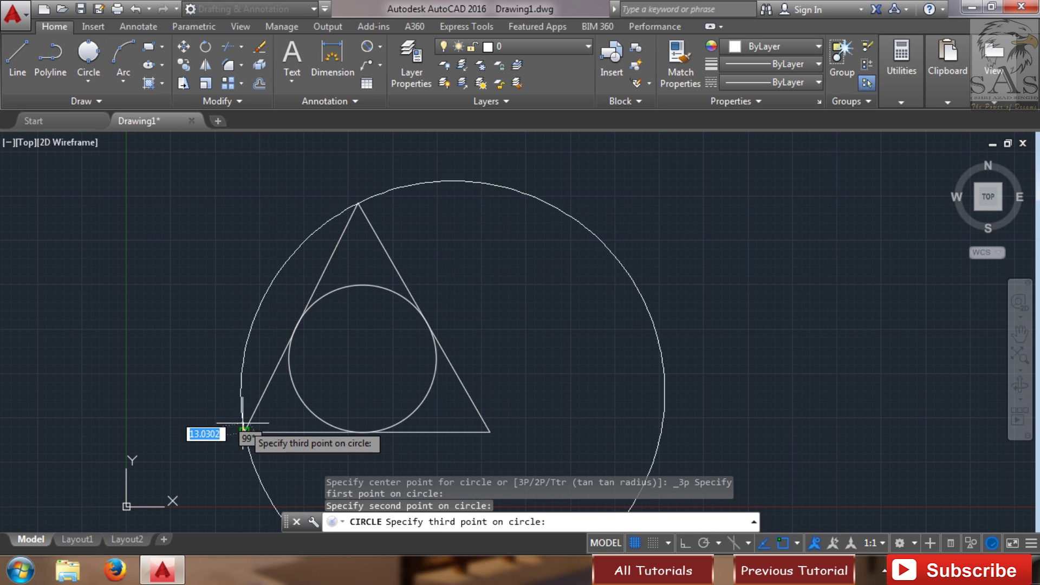
{"action": "left_click", "coordinate": [489, 432]}
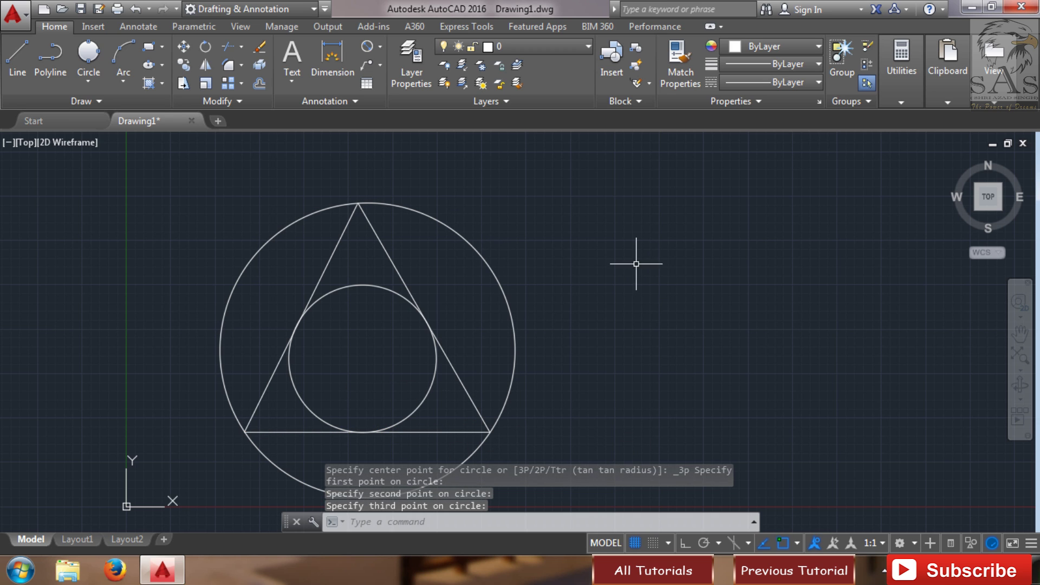
- Erase the triangle and both of its three-point circles from the drawing area
{"action": "left_click", "coordinate": [624, 209]}
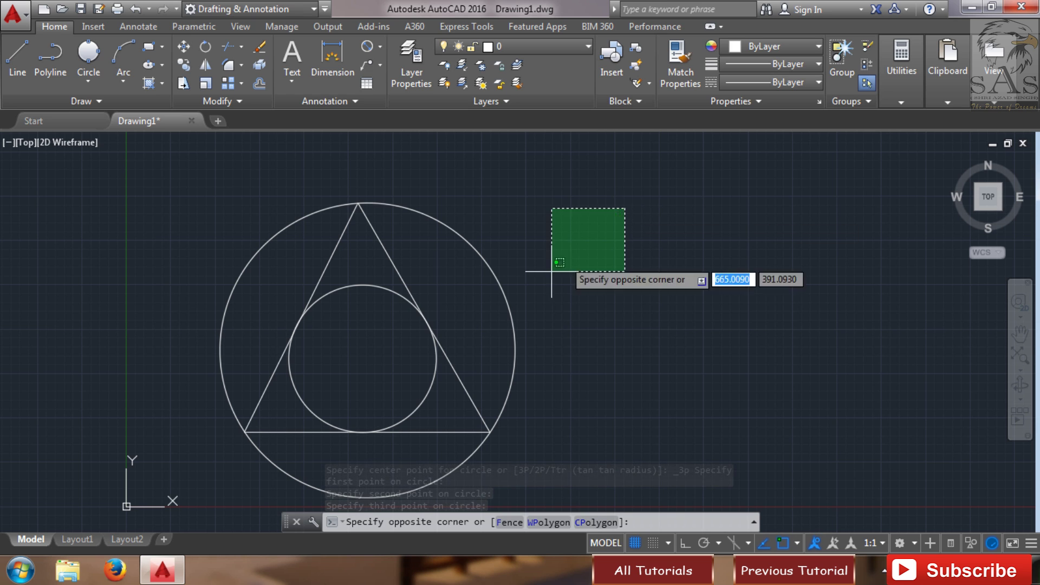
{"action": "left_click", "coordinate": [244, 420]}
{"action": "key", "text": "Delete"}
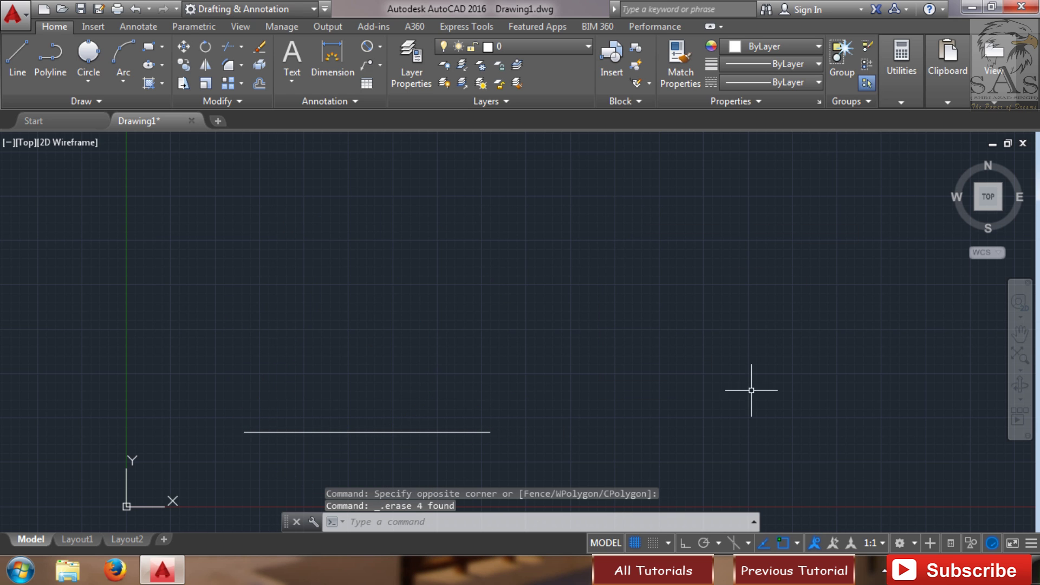
{"action": "left_click", "coordinate": [678, 374]}
{"action": "left_click", "coordinate": [365, 462]}
{"action": "key", "text": "Delete"}
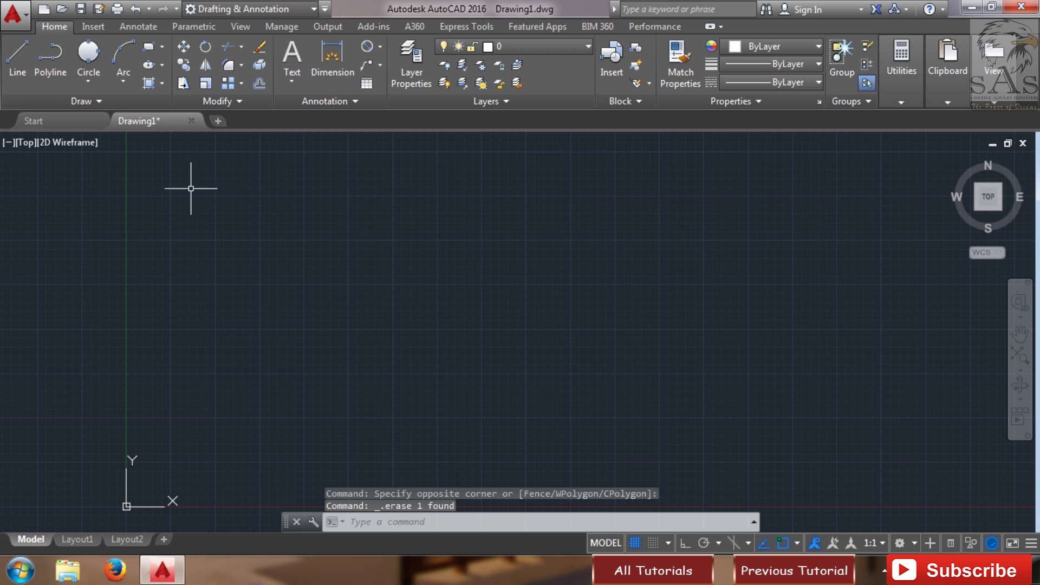
{"action": "left_click", "coordinate": [88, 81]}
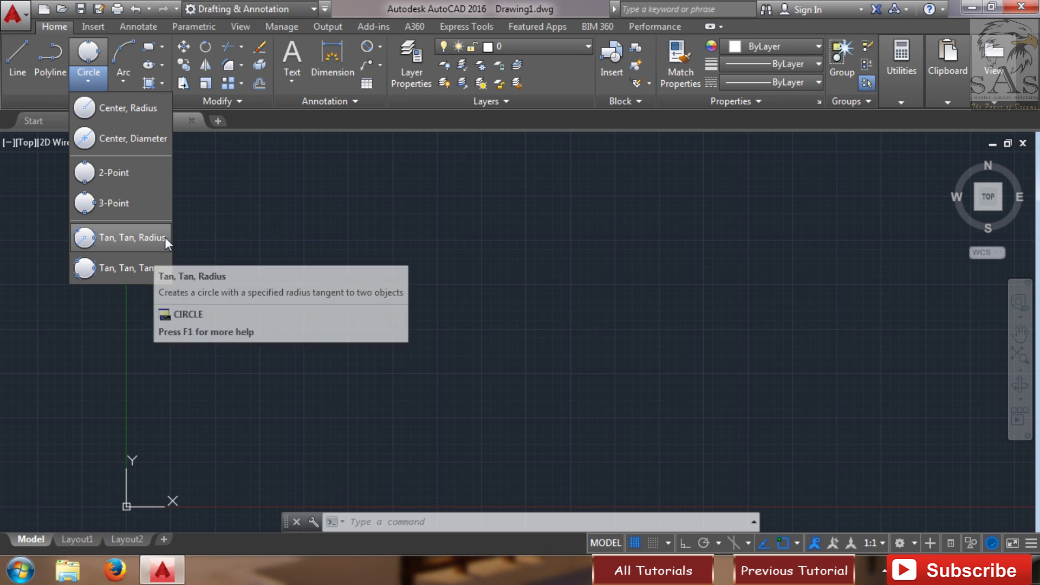
{"action": "left_click", "coordinate": [221, 298]}
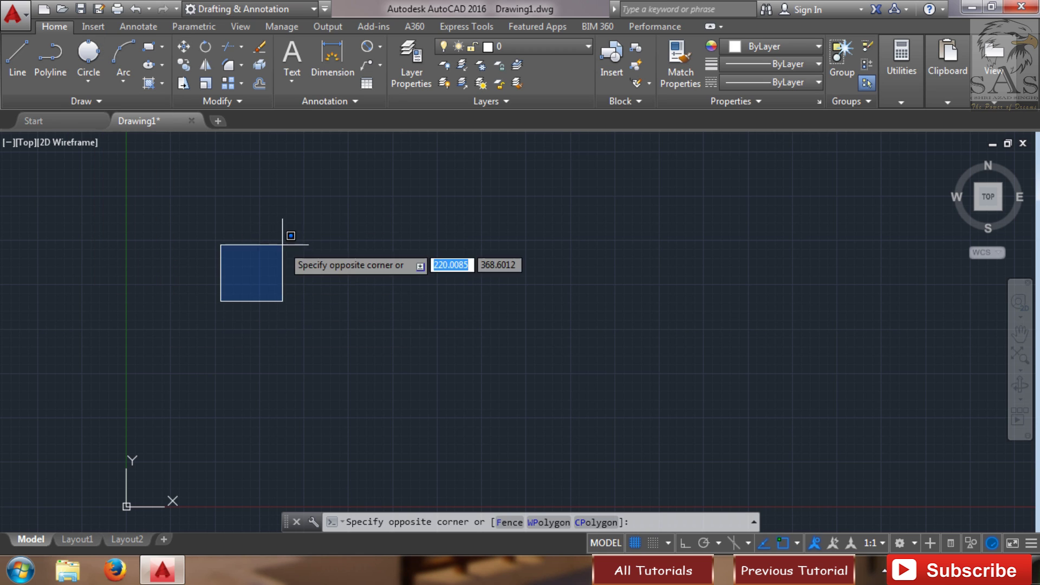
{"action": "left_click", "coordinate": [303, 228]}
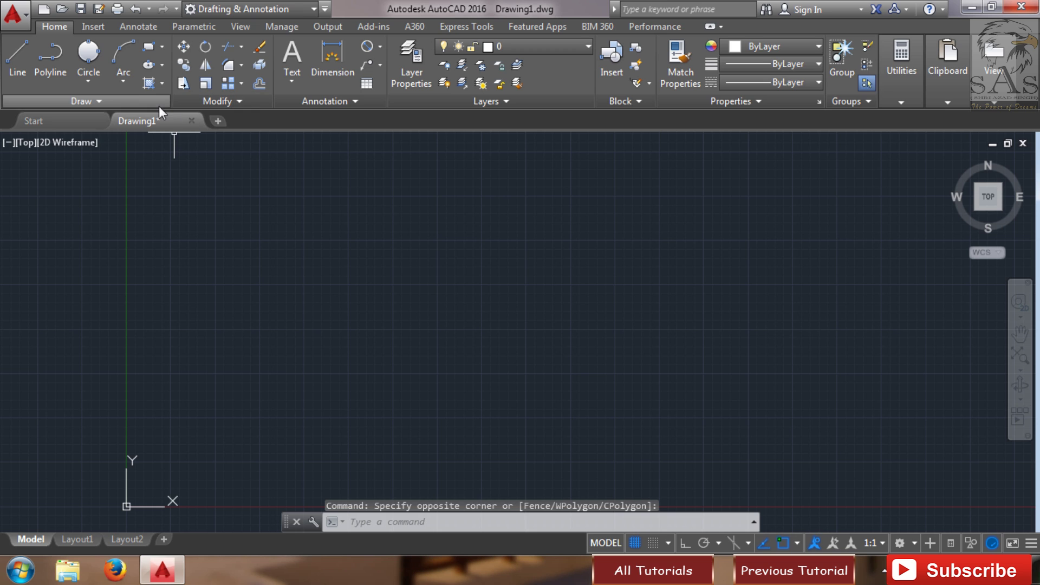
- Draw a Center, Radius circle with a radius of about 104 units in the left half of the empty drawing area
{"action": "left_click", "coordinate": [92, 57]}
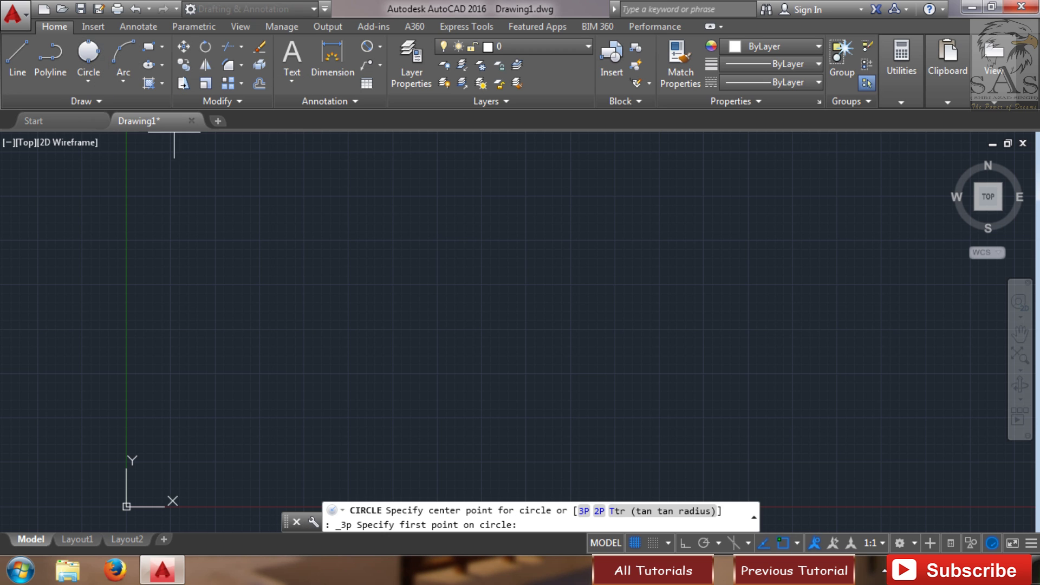
{"action": "left_click", "coordinate": [83, 77]}
{"action": "left_click", "coordinate": [101, 106]}
{"action": "left_click", "coordinate": [284, 342]}
{"action": "left_click", "coordinate": [324, 281]}
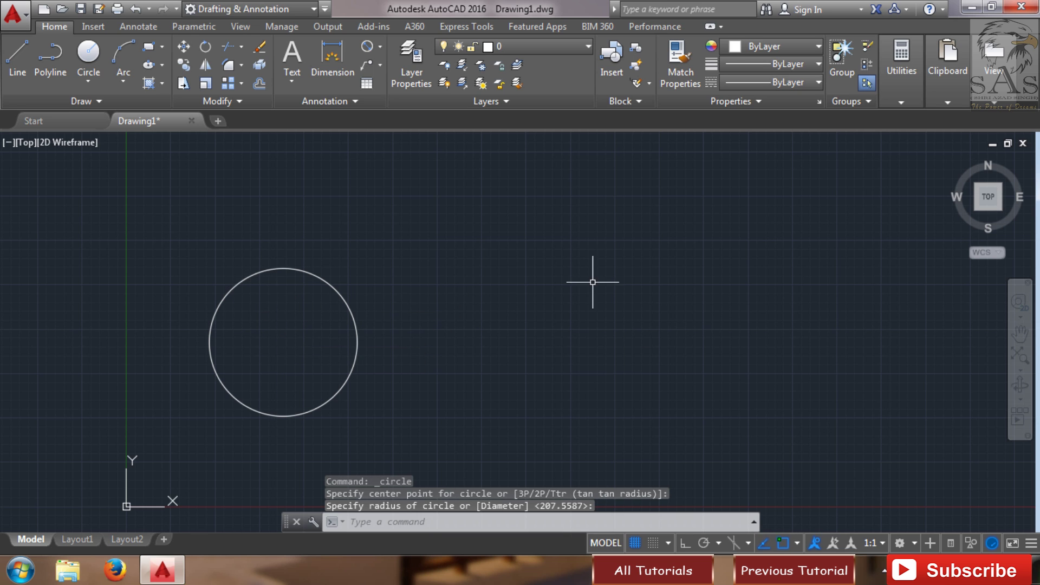
- Draw a second, larger center-radius circle to the right of the first one, leaving a gap between them
{"action": "key", "text": "Return"}
{"action": "left_click", "coordinate": [652, 324]}
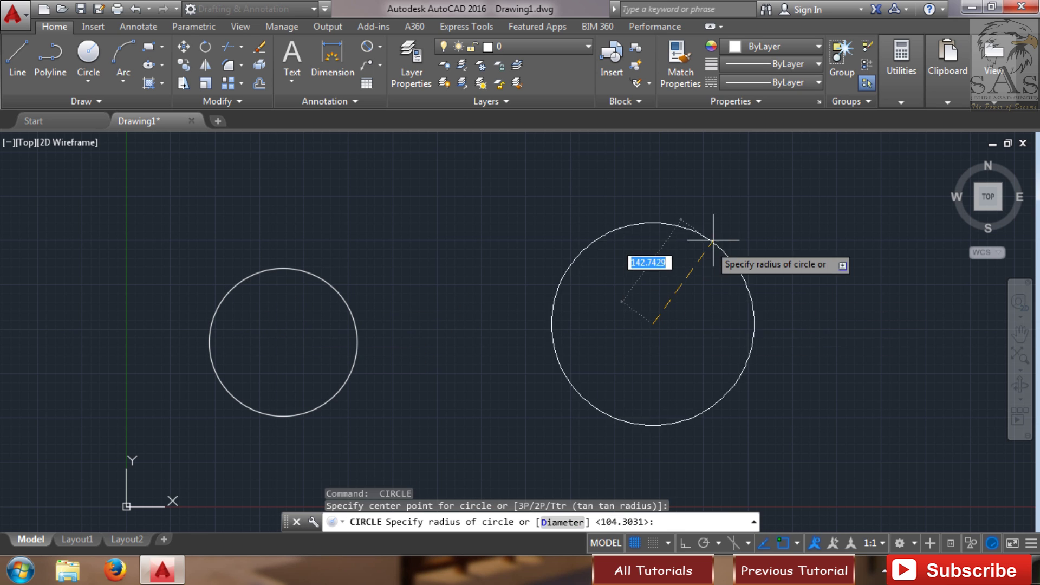
{"action": "left_click", "coordinate": [717, 231]}
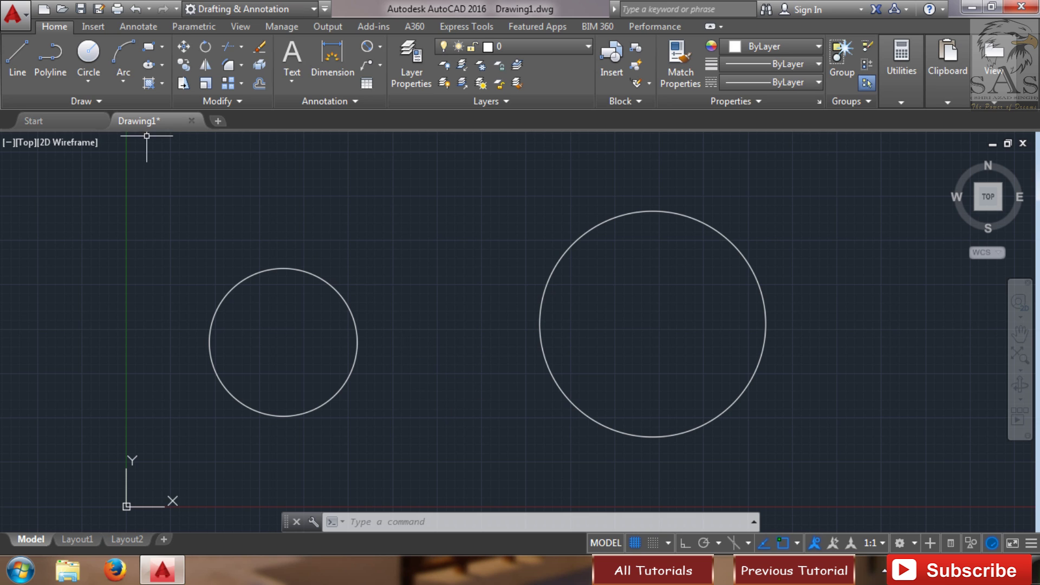
- Try to draw a Tan, Tan, Radius circle with radius 100 tangent to the facing sides of the two circles
{"action": "left_click", "coordinate": [87, 81]}
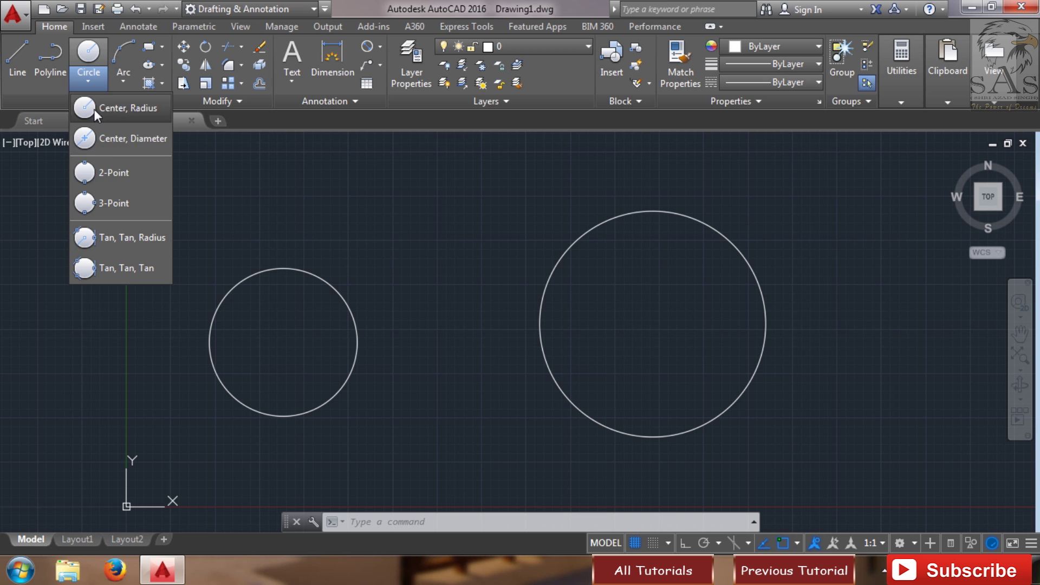
{"action": "left_click", "coordinate": [129, 238]}
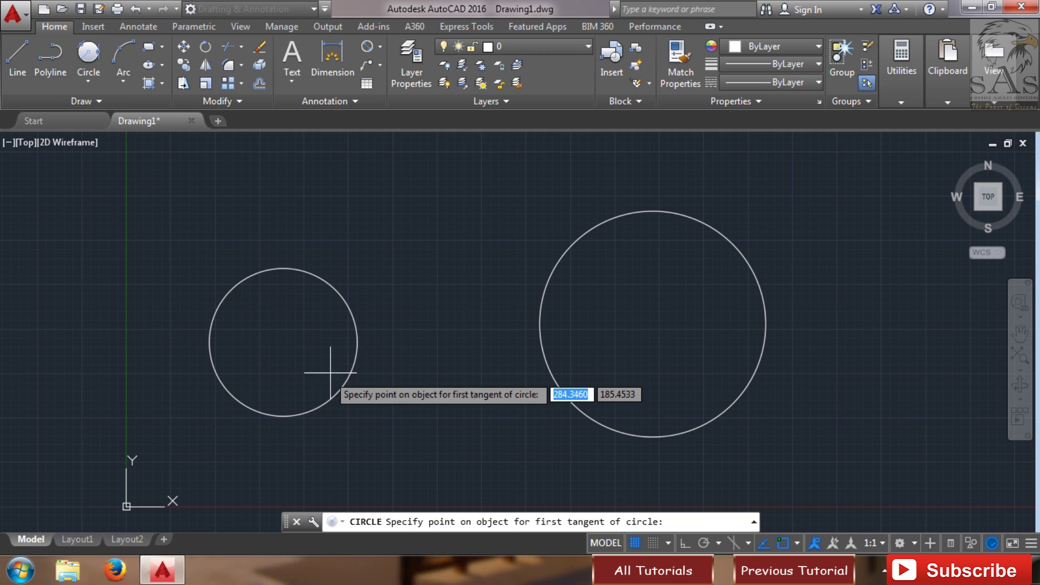
{"action": "left_click", "coordinate": [357, 327]}
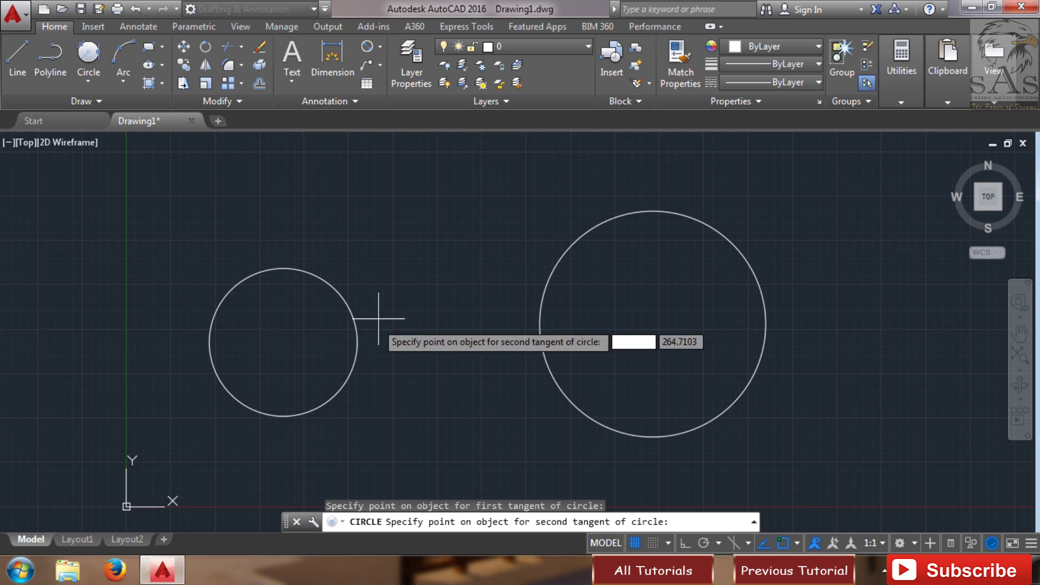
{"action": "left_click", "coordinate": [540, 323]}
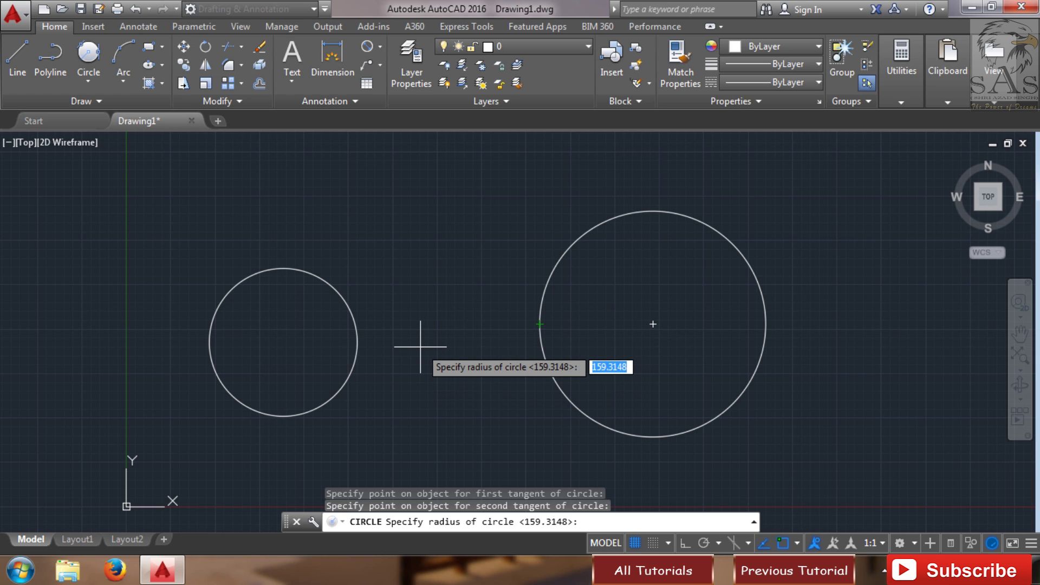
{"action": "type", "text": "100"}
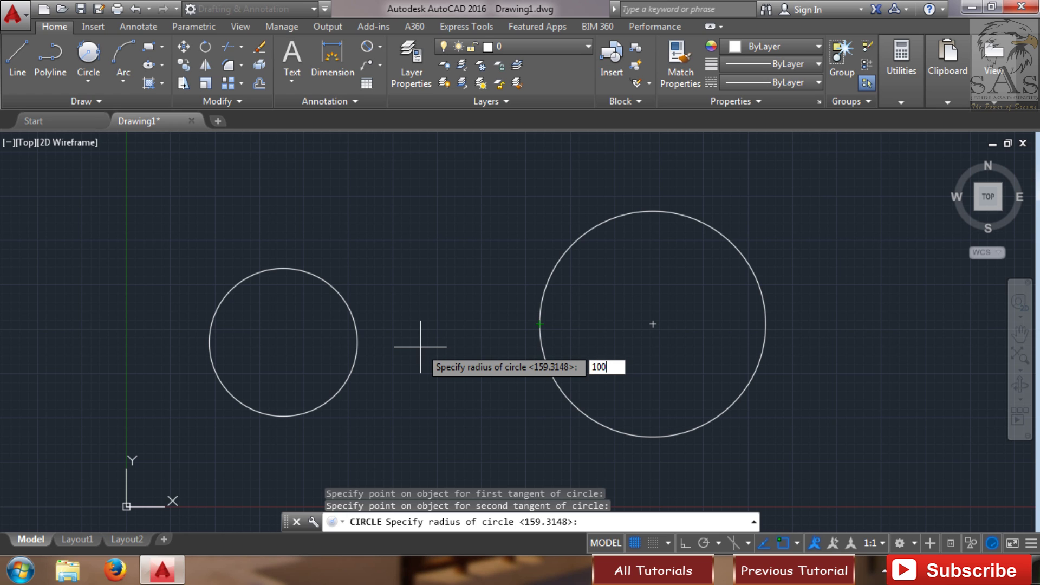
{"action": "key", "text": "Return"}
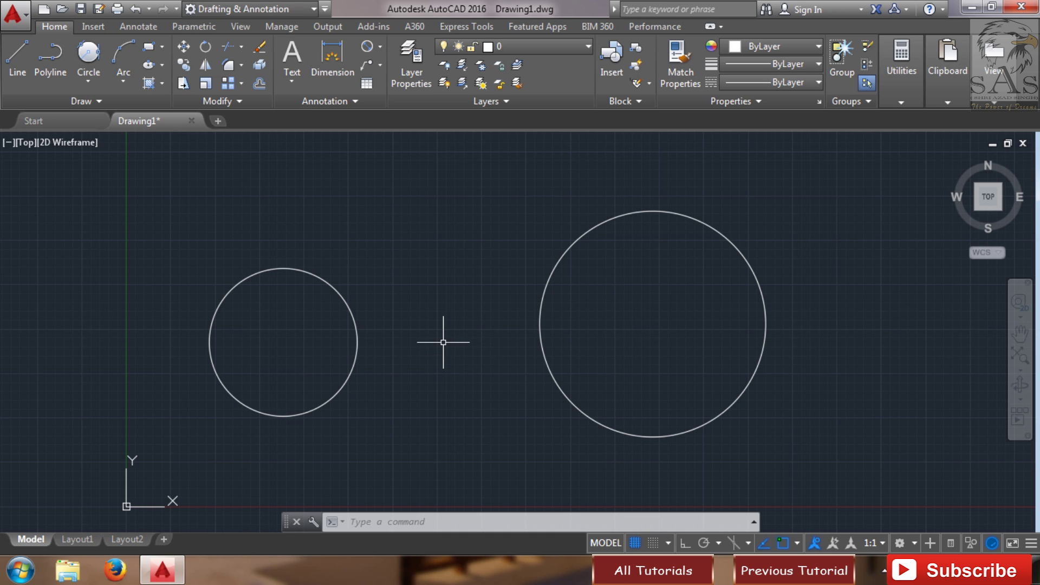
- Draw a Tan, Tan, Radius circle with radius 200 tangent to the facing sides of the small and large circles
{"action": "left_click", "coordinate": [90, 55]}
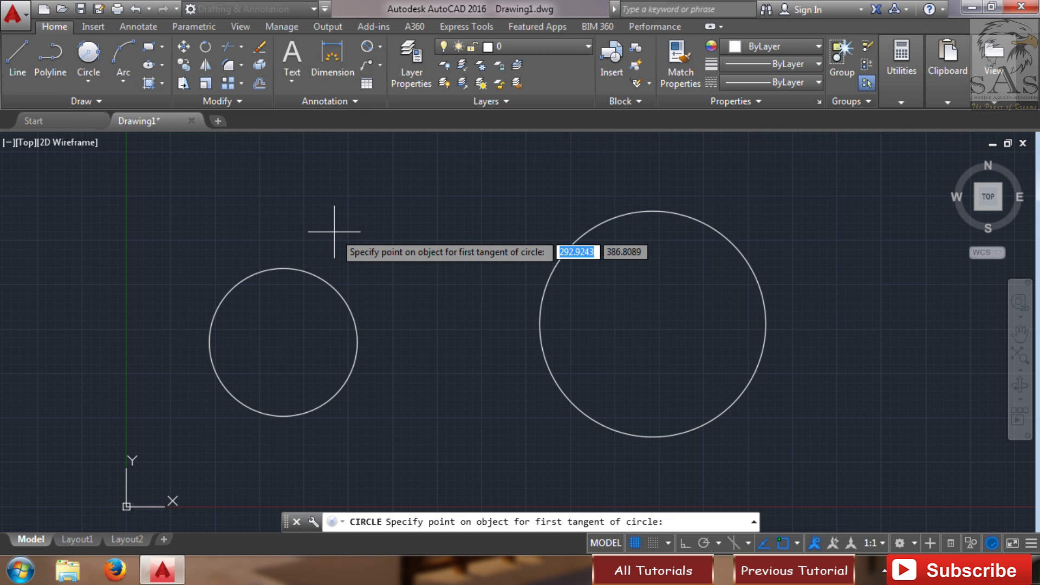
{"action": "left_click", "coordinate": [88, 82]}
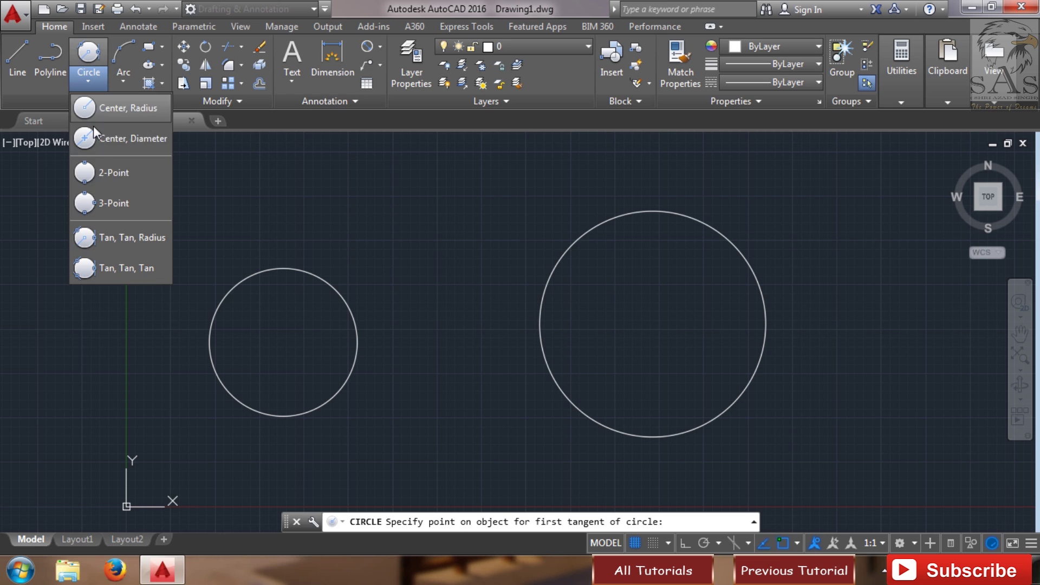
{"action": "left_click", "coordinate": [131, 241]}
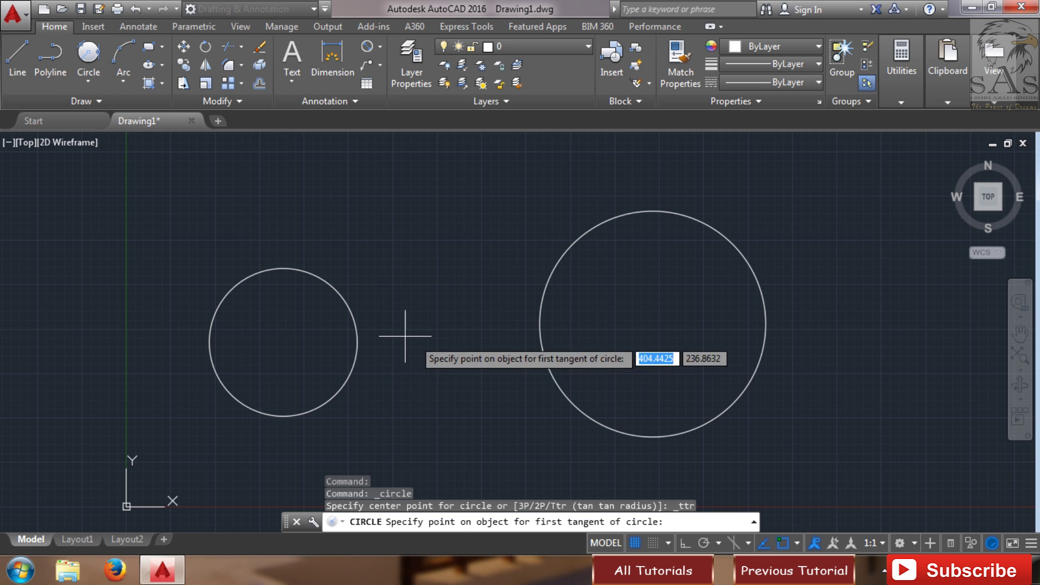
{"action": "left_click", "coordinate": [353, 352]}
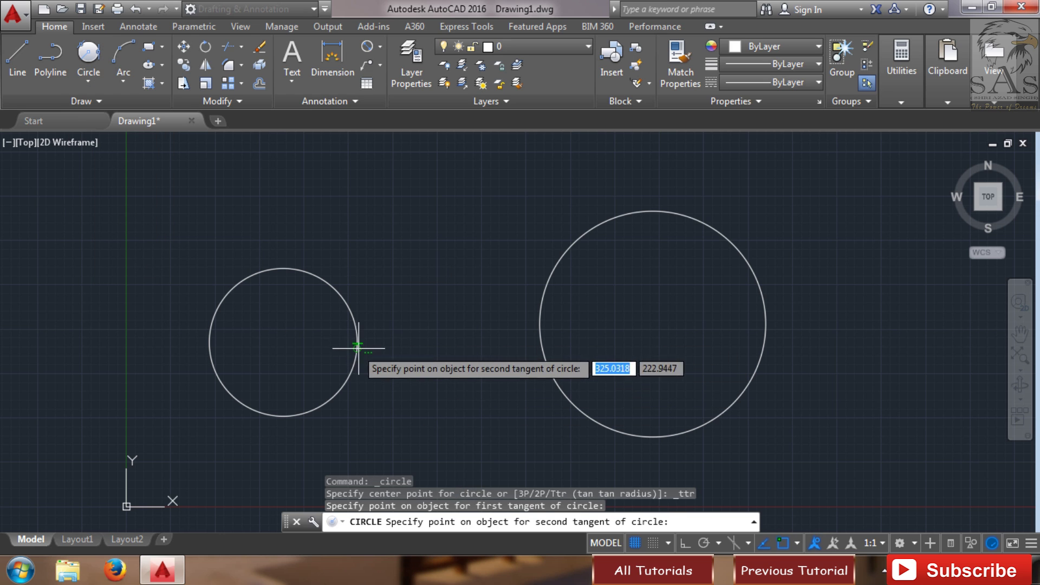
{"action": "left_click", "coordinate": [540, 323]}
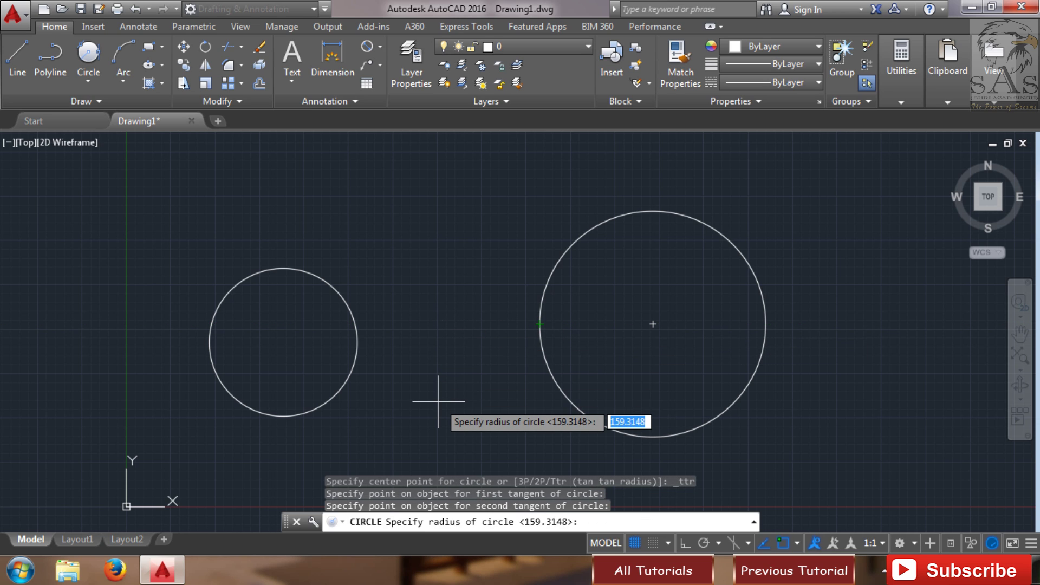
{"action": "type", "text": "200"}
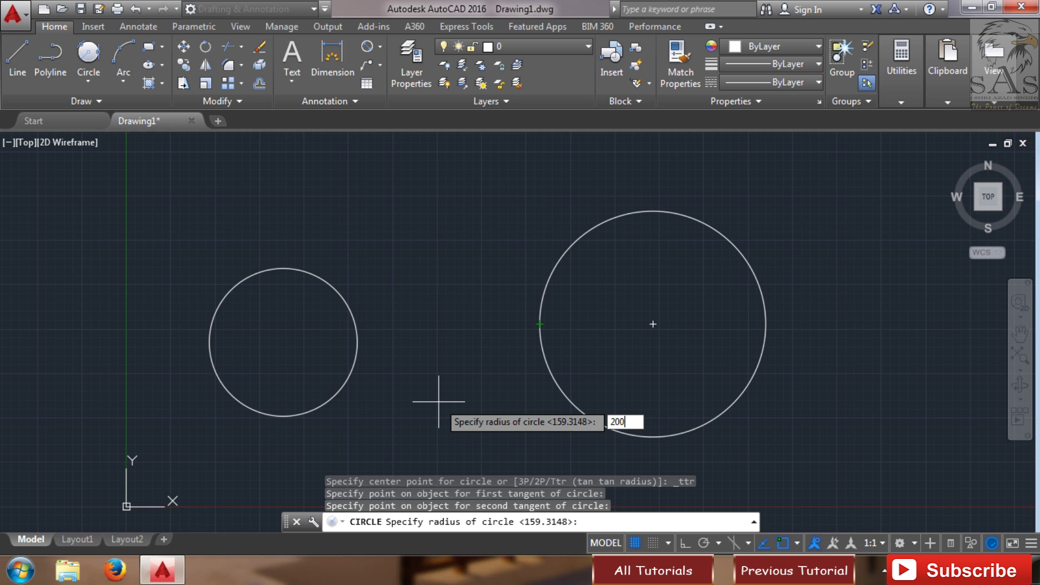
{"action": "key", "text": "Return"}
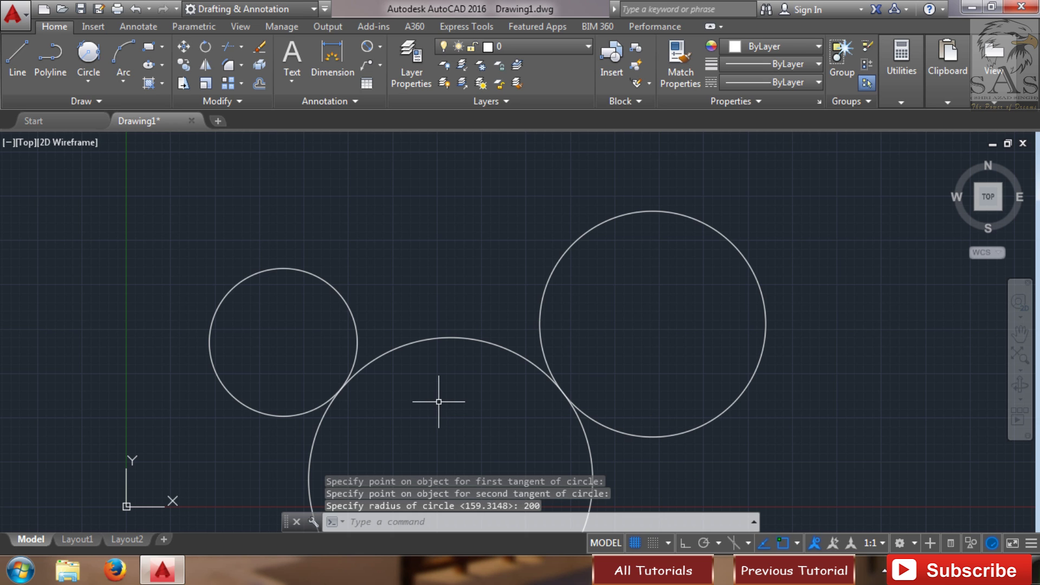
- Draw a Tan, Tan, Tan circle above the gap, tangent to the small circle, the lower middle circle and the large circle
{"action": "scroll", "coordinate": [441, 398], "scroll_direction": "down", "scroll_amount": 4}
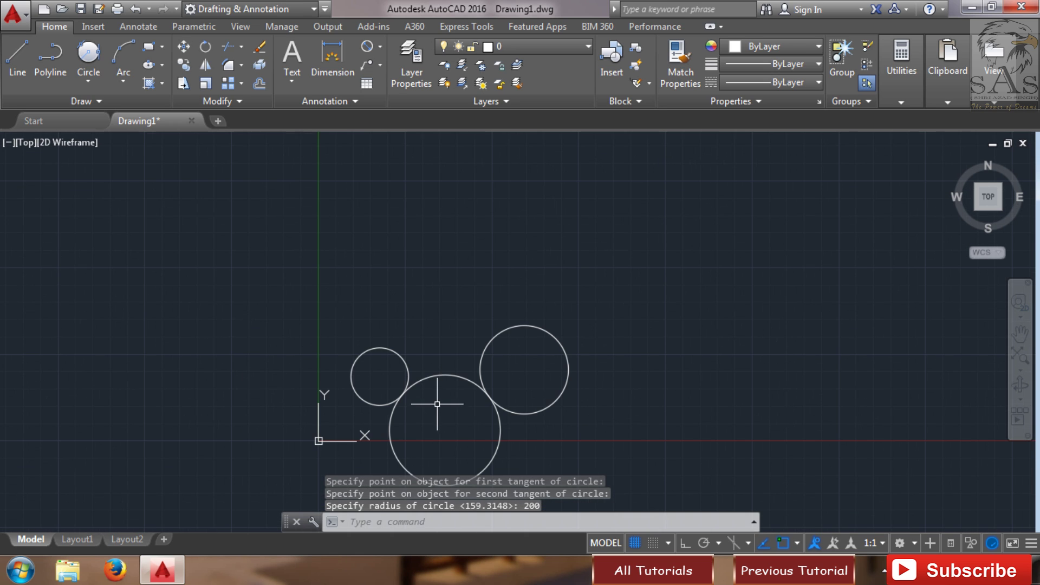
{"action": "scroll", "coordinate": [434, 294], "scroll_direction": "up", "scroll_amount": 5}
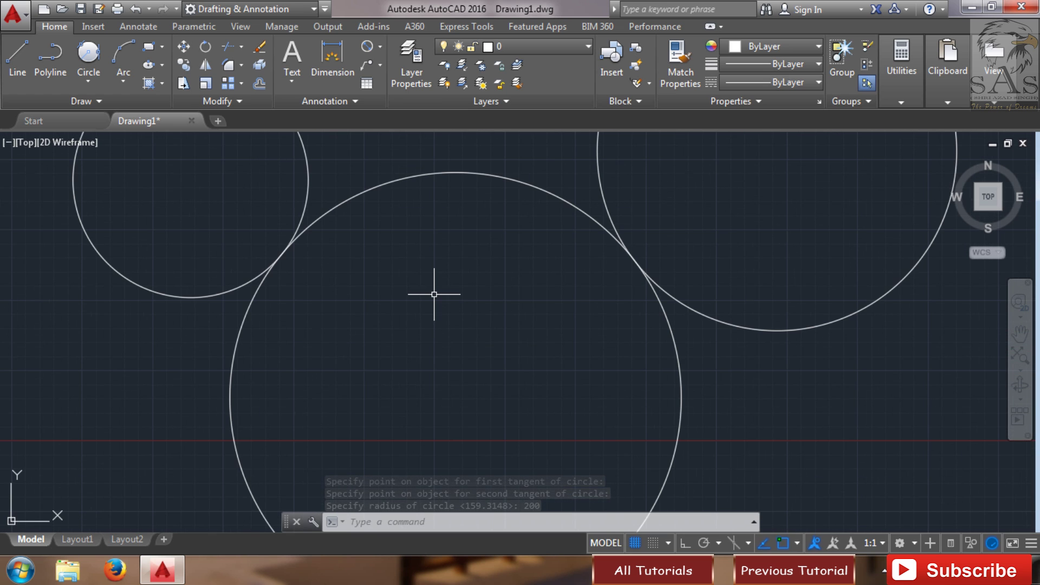
{"action": "scroll", "coordinate": [434, 295], "scroll_direction": "down", "scroll_amount": 3}
{"action": "scroll", "coordinate": [379, 368], "scroll_direction": "up", "scroll_amount": 1}
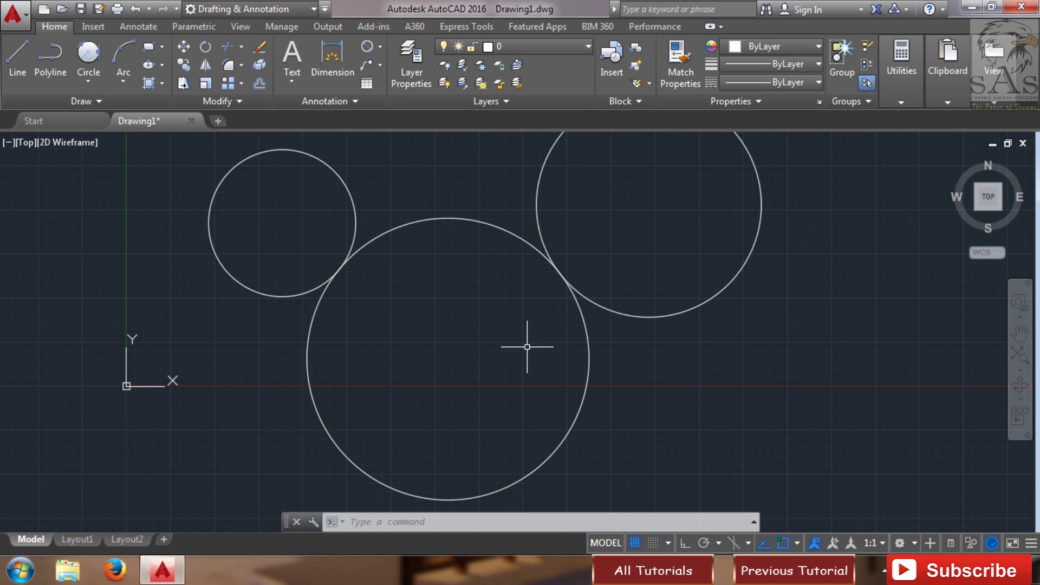
{"action": "scroll", "coordinate": [517, 351], "scroll_direction": "down", "scroll_amount": 2}
{"action": "middle_click_drag", "start_coordinate": [513, 347], "coordinate": [515, 410]}
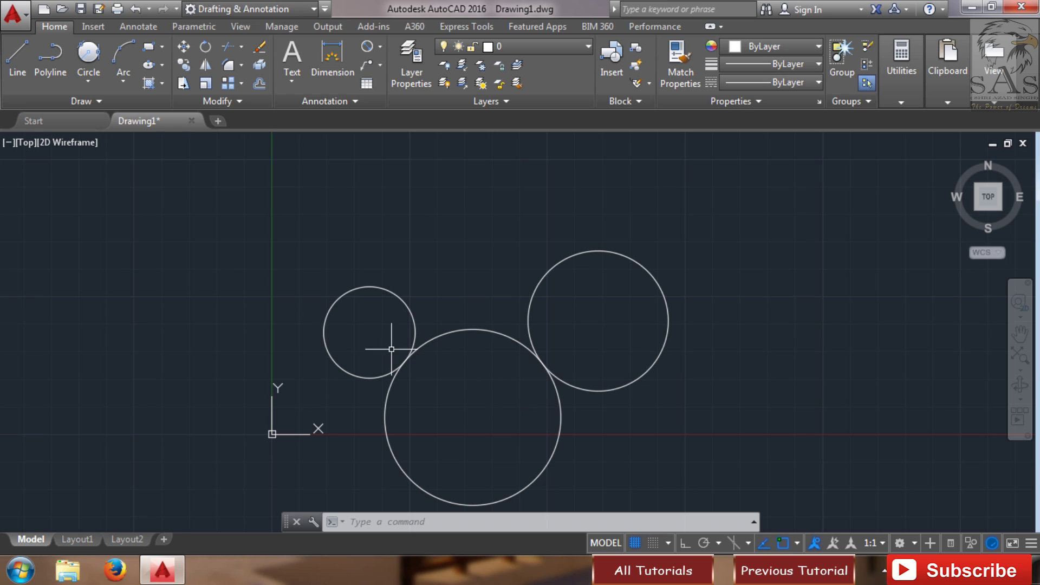
{"action": "left_click", "coordinate": [77, 82]}
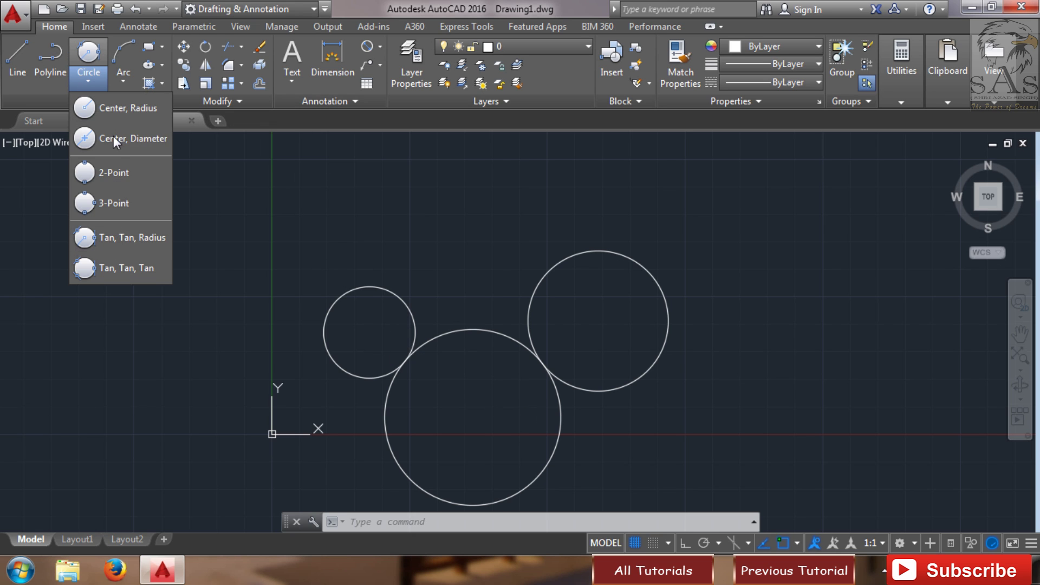
{"action": "left_click", "coordinate": [131, 268]}
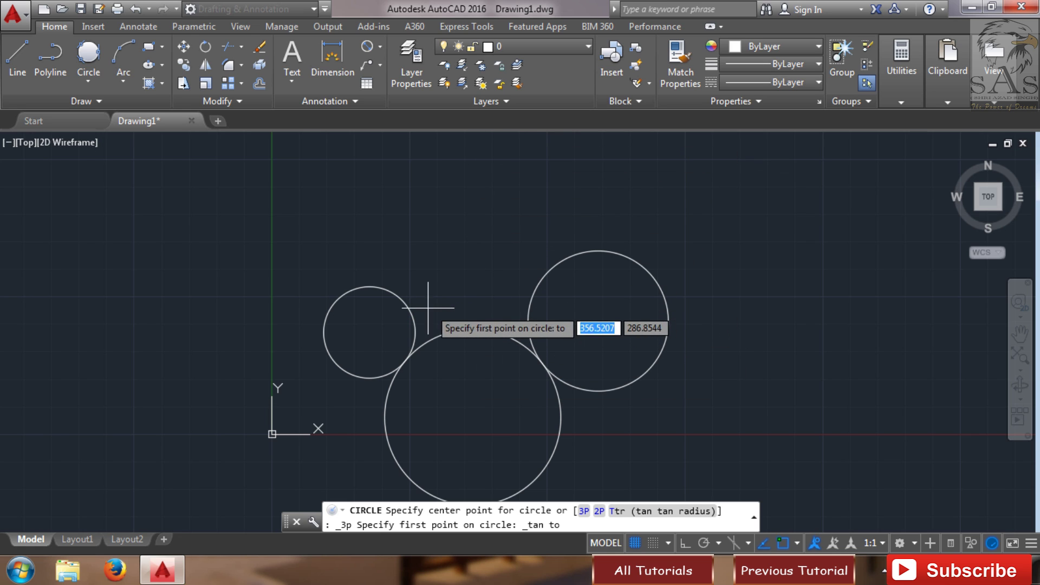
{"action": "left_click", "coordinate": [400, 296]}
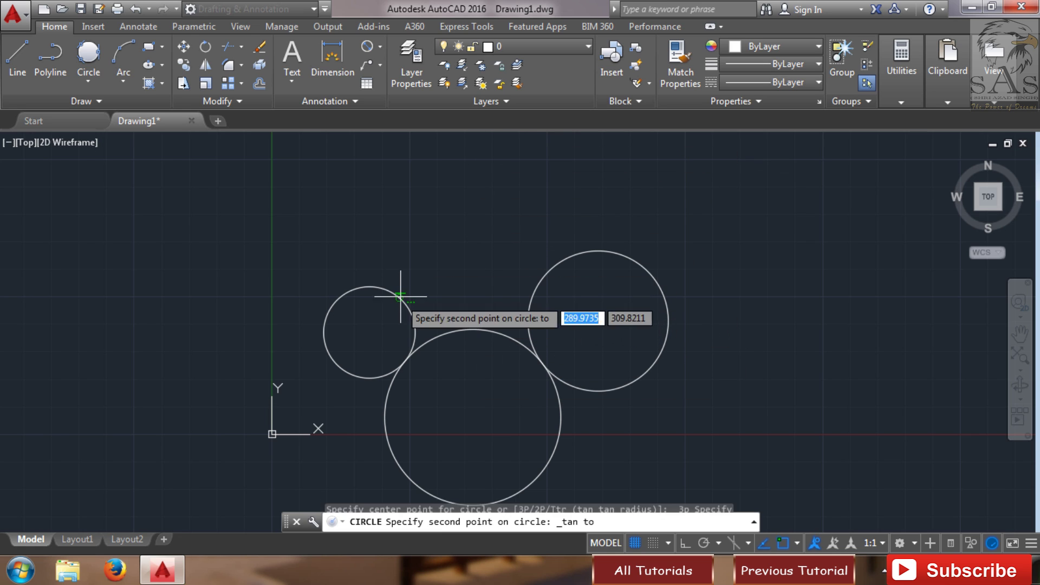
{"action": "left_click", "coordinate": [473, 312]}
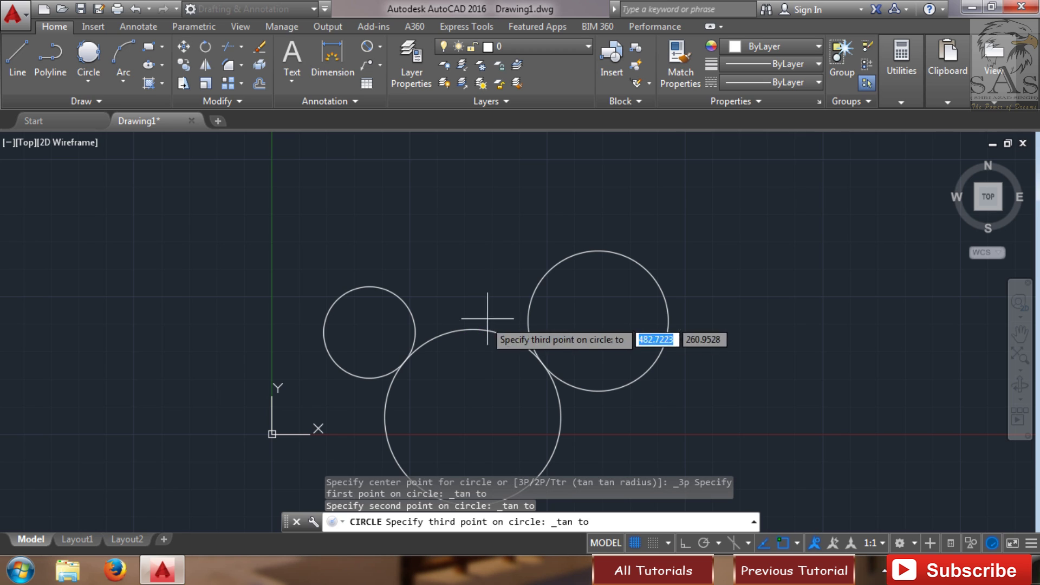
{"action": "left_click", "coordinate": [543, 269]}
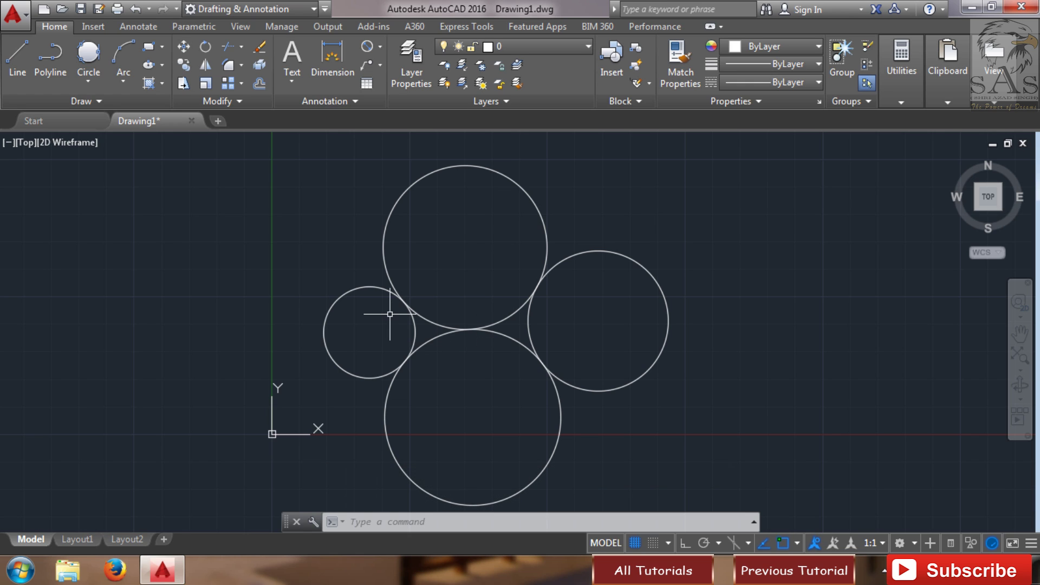
{"action": "left_click_drag", "start_coordinate": [359, 270], "coordinate": [486, 359]}
{"action": "key", "text": "Escape"}
{"action": "key", "text": "ctrl+shift+d"}
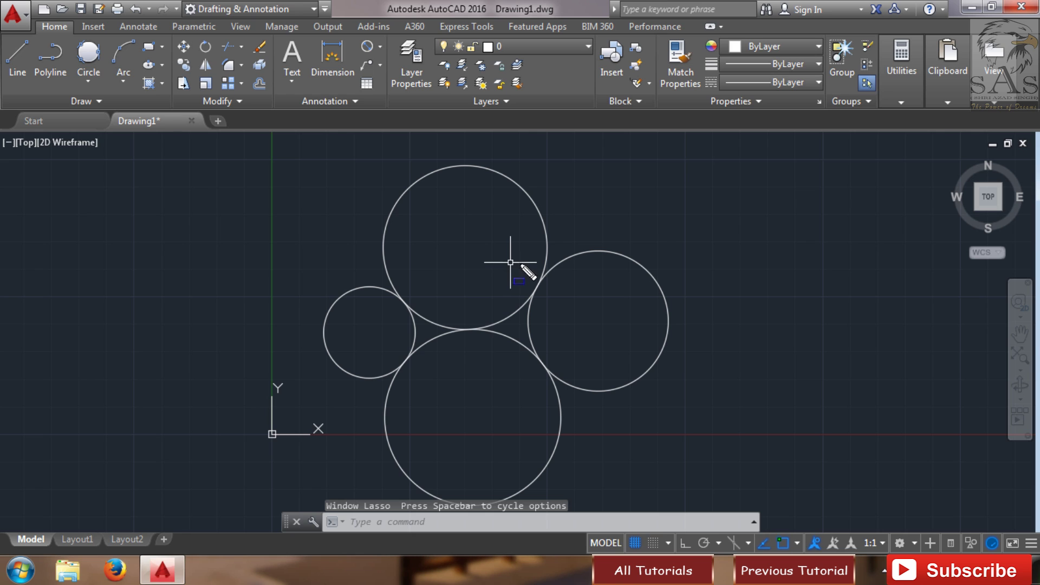
{"action": "key", "text": "Escape"}
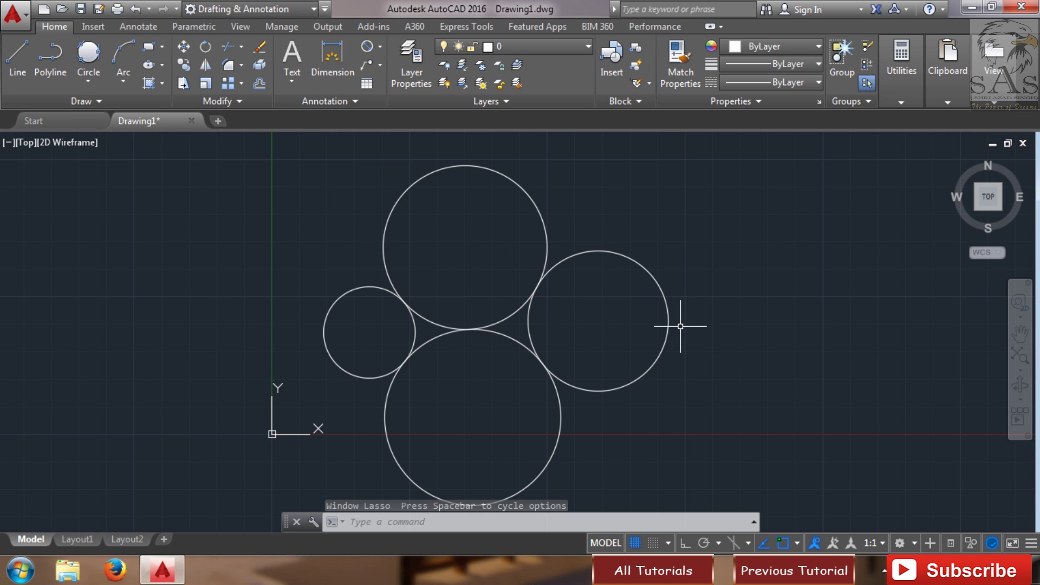
- Erase all four tangent circles from the drawing area
{"action": "left_click", "coordinate": [748, 193]}
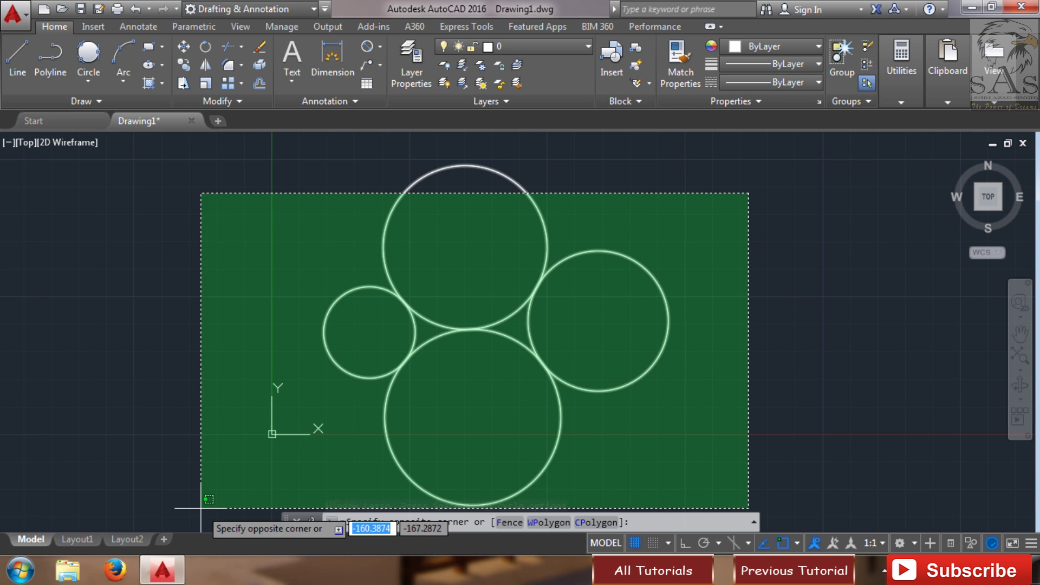
{"action": "left_click", "coordinate": [290, 431]}
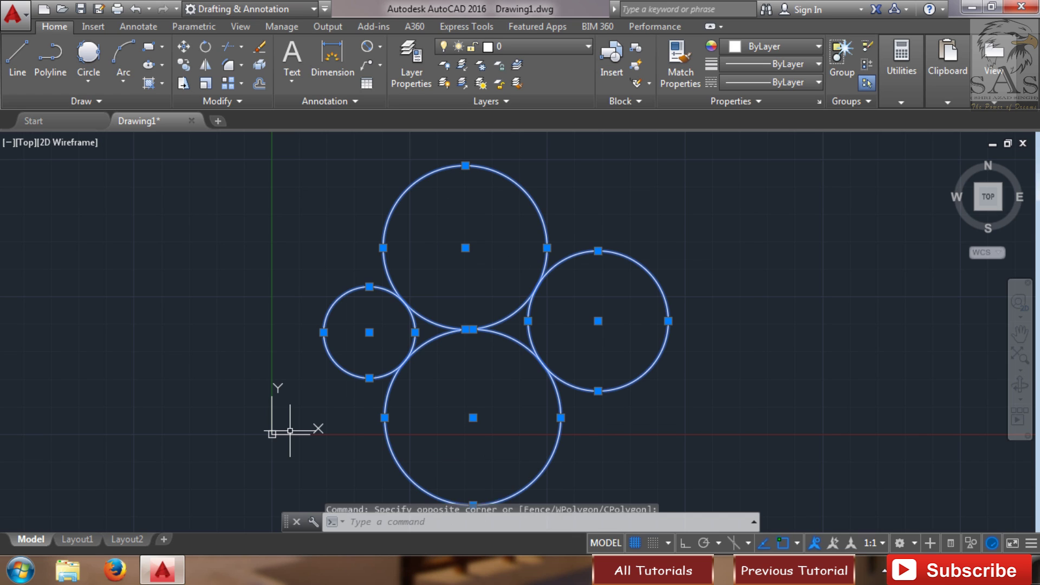
{"action": "key", "text": "Delete"}
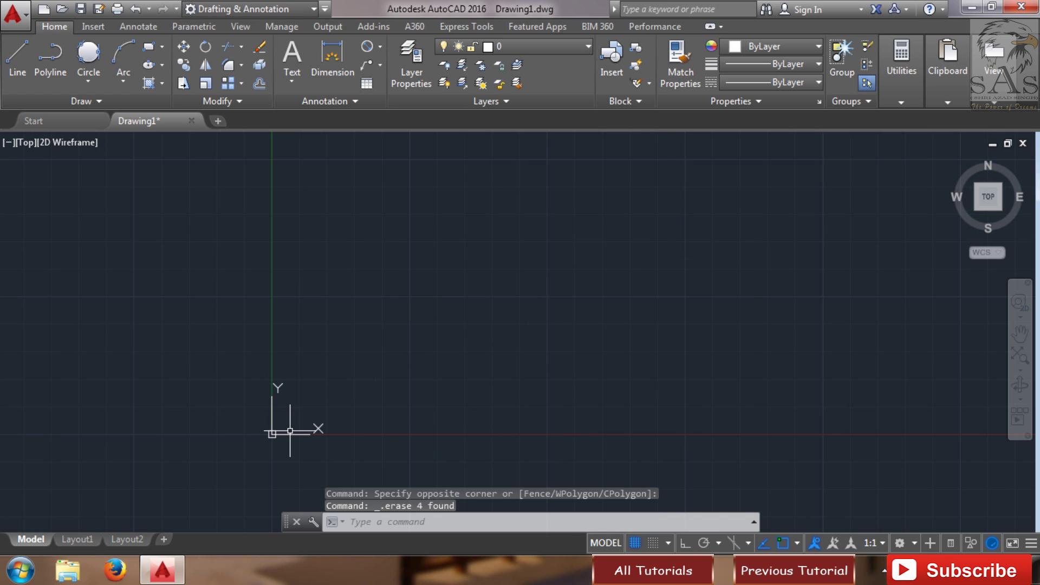